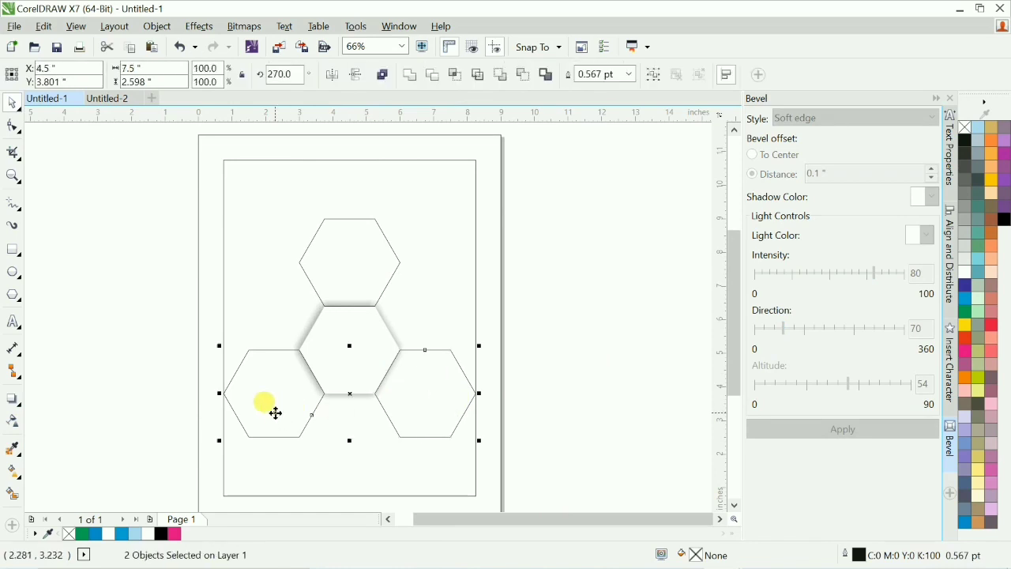
Give the three outer hexagons a cyan outline and enter 1 as the outline width
left_click(348, 257, "shift")
right_click(966, 300)
key("F12")
type("1")
key("Return")
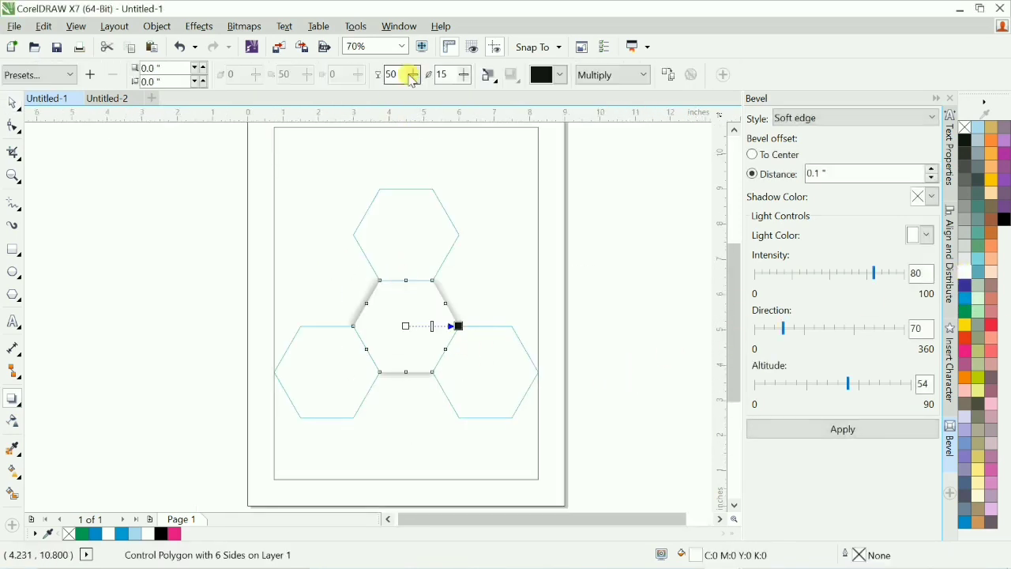
Set the central hexagon's drop shadow to opacity 50 and feathering 6
left_click_drag(412, 81, 352, 78)
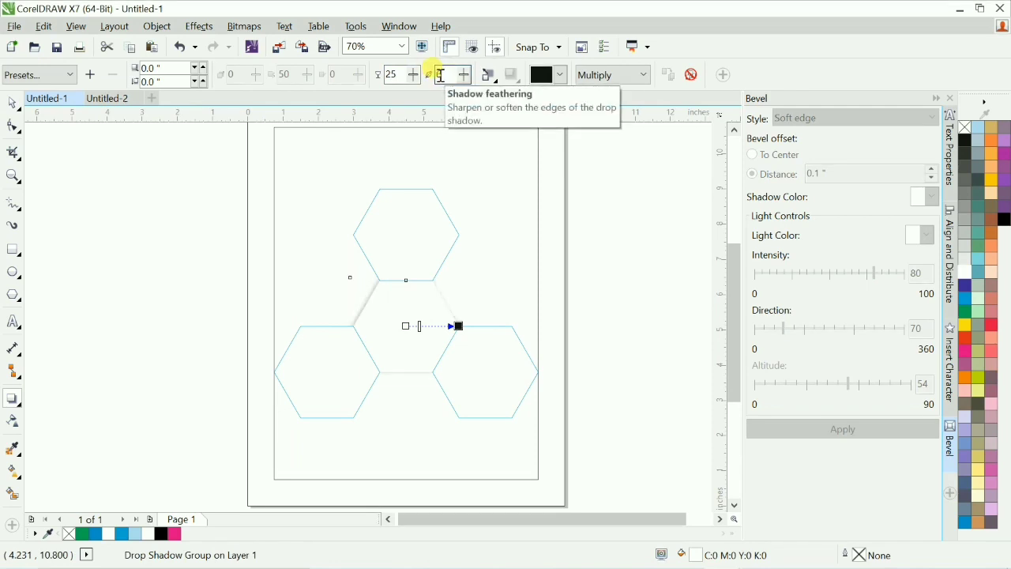
left_click(411, 340)
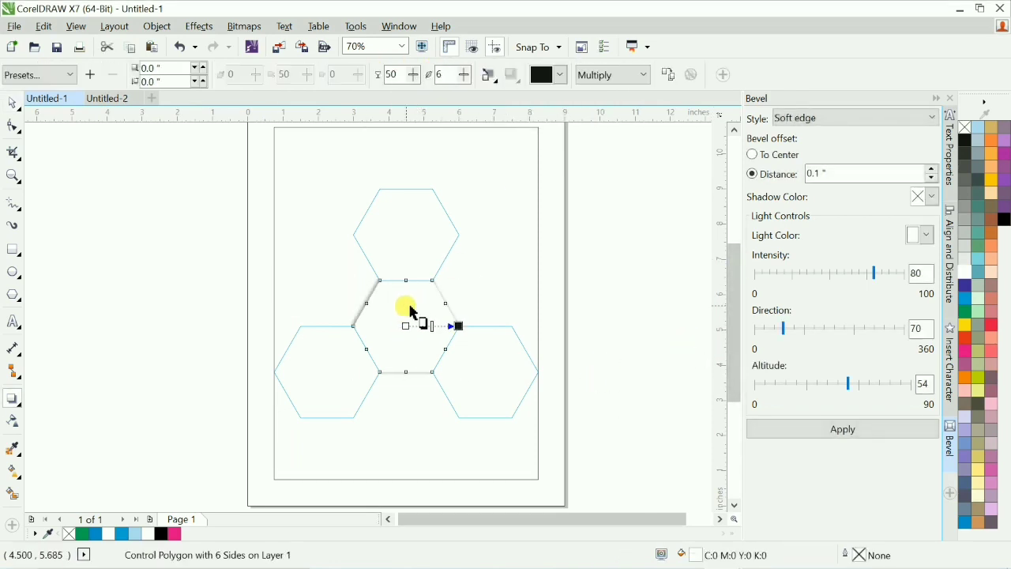
key("space")
Reduce the height of the page-sized rectangle to about 5.1 in, keeping its lower edge on the page bottom
left_click(553, 278)
scroll(557, 268, "up", 3)
left_click(557, 267)
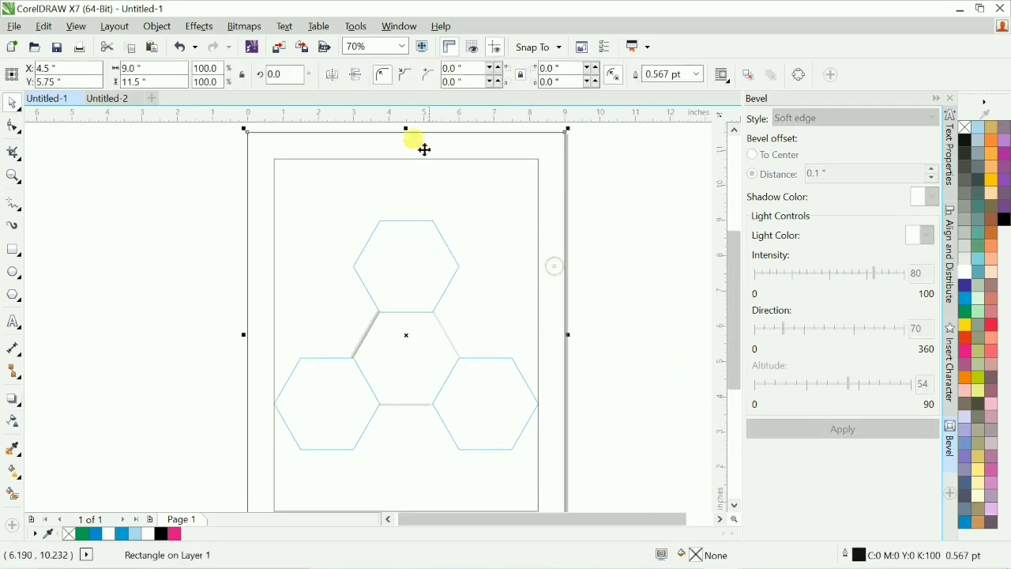
left_click_drag(407, 124, 407, 292)
scroll(415, 300, "down", 3)
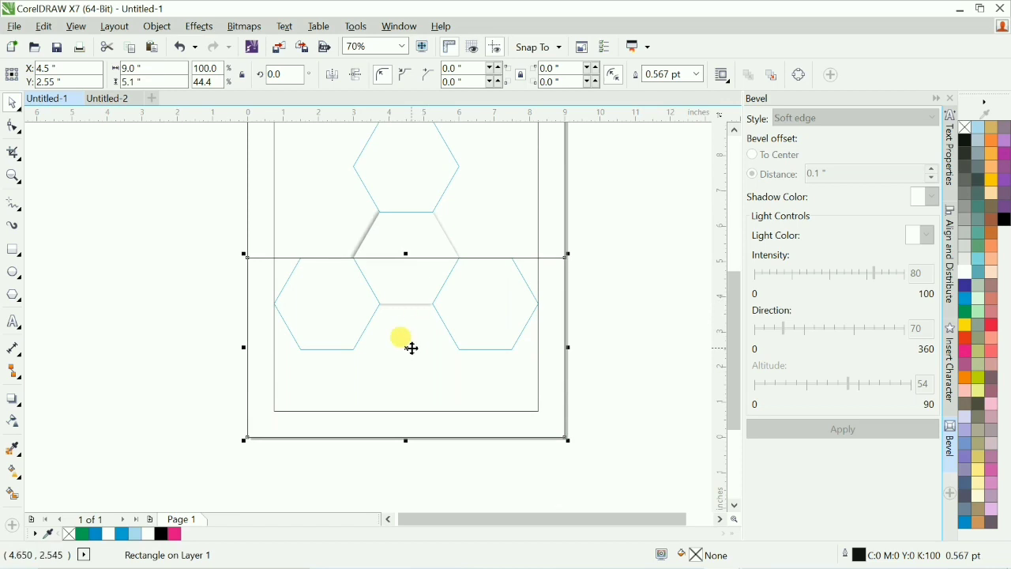
Convert the rectangle to curves and pull a new node at the middle of its upper edge down into a V notch
key("ctrl+q")
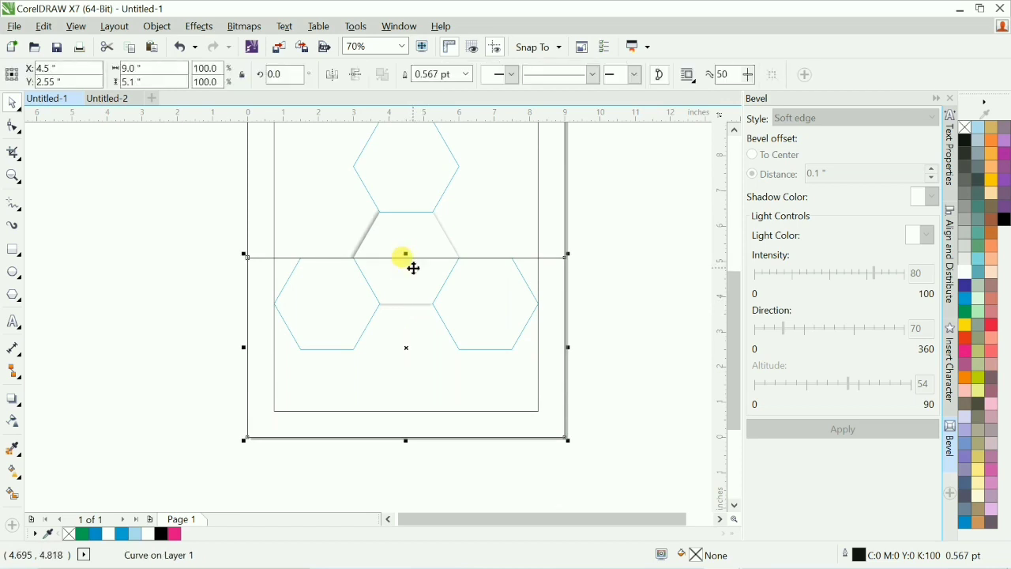
left_click(14, 129)
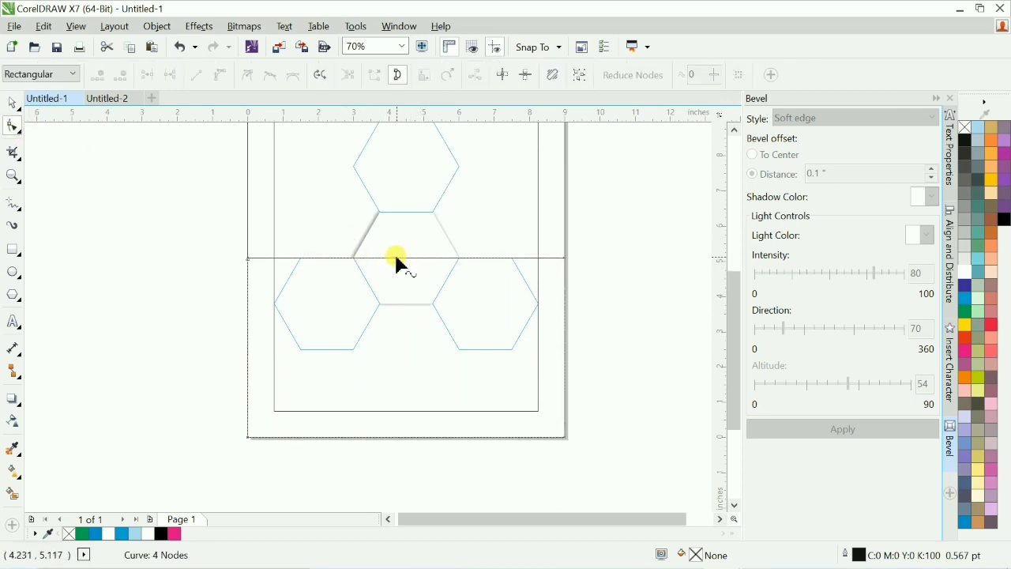
left_click_drag(415, 258, 406, 394)
double_click(406, 257)
key("space")
left_click(617, 375)
scroll(584, 381, "up", 1)
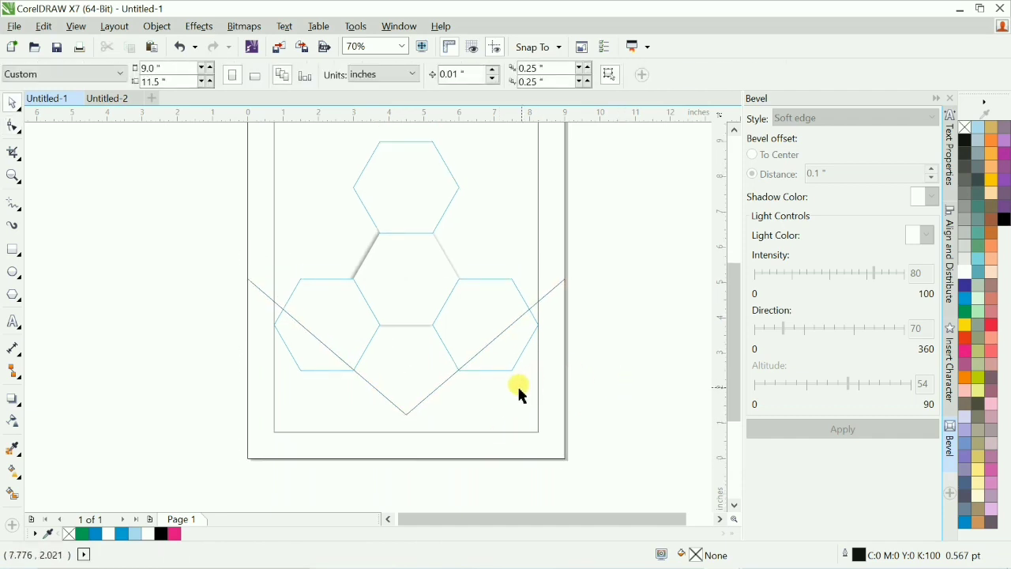
Fill the V-notched shape with cyan (C100 M0 Y0 K0) and remove its outline
left_click(491, 391)
left_click(966, 305)
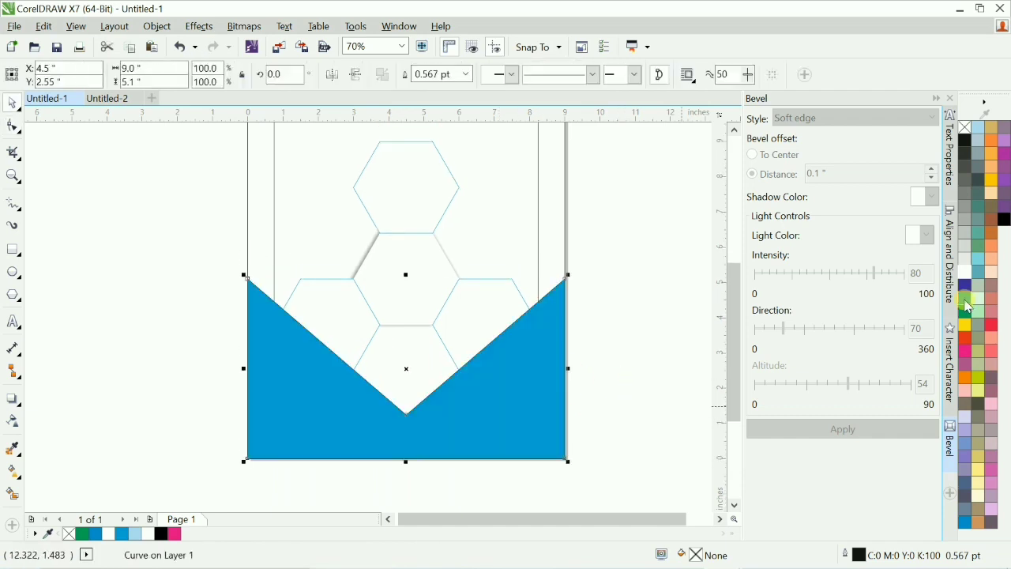
right_click(964, 127)
scroll(655, 354, "up", 1)
left_click(633, 362)
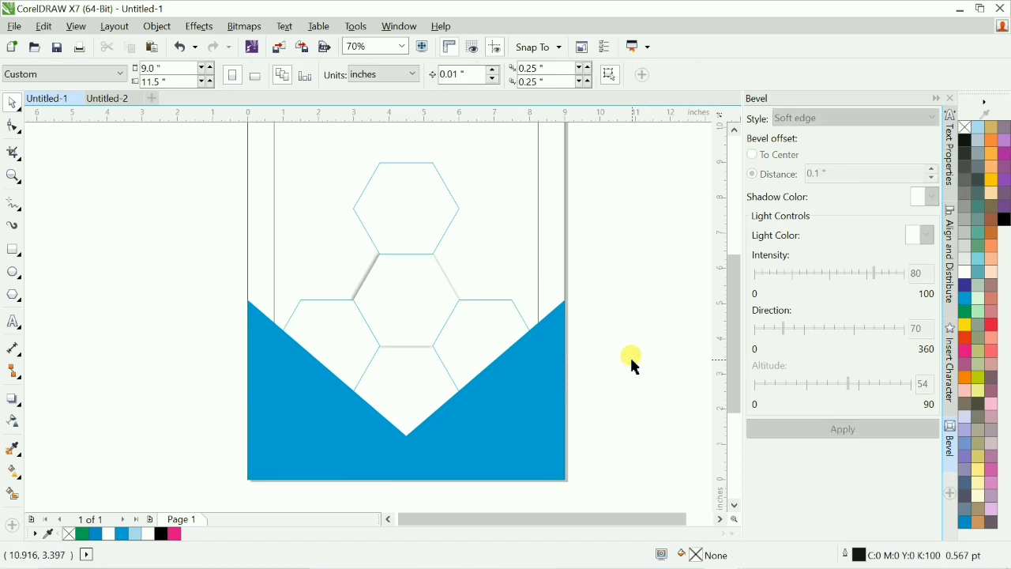
Duplicate the blue V-notched shape upward to Y 3.283 in, filling the copy with C40 M0 Y0 K0 behind the original
left_click(525, 435)
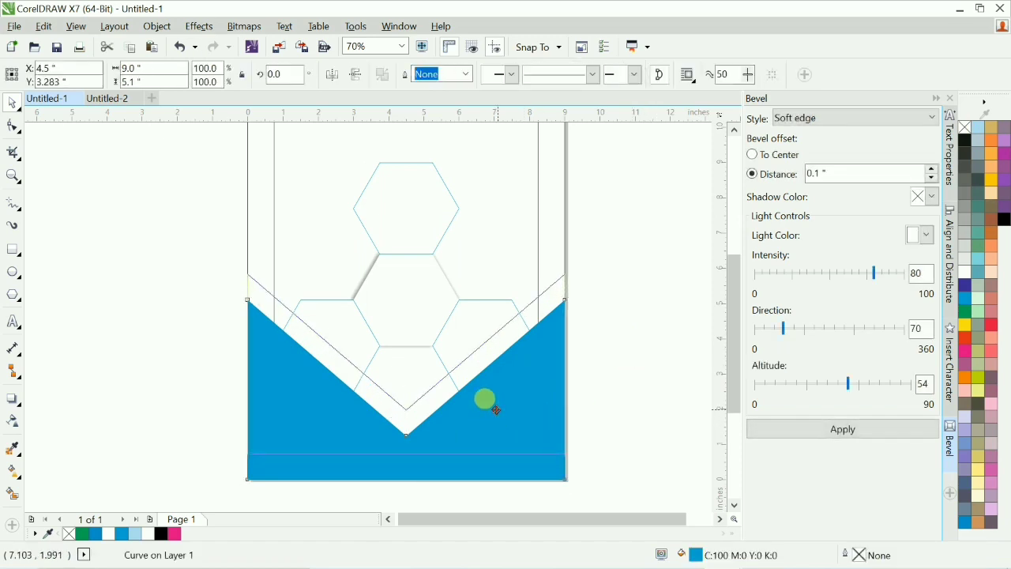
left_click_drag(496, 410, 495, 410)
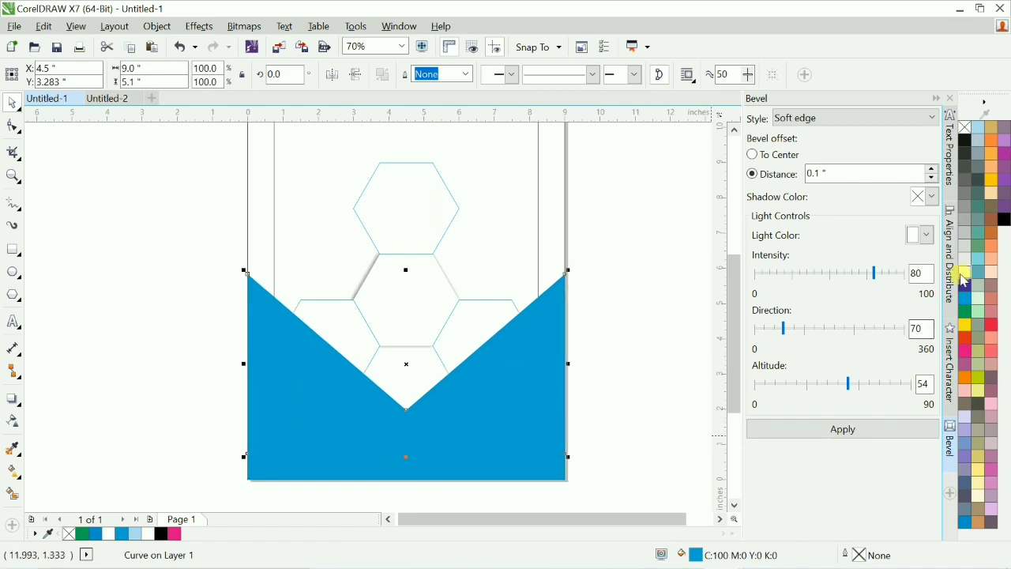
left_click(665, 383)
left_click(734, 505)
scroll(574, 431, "up", 1)
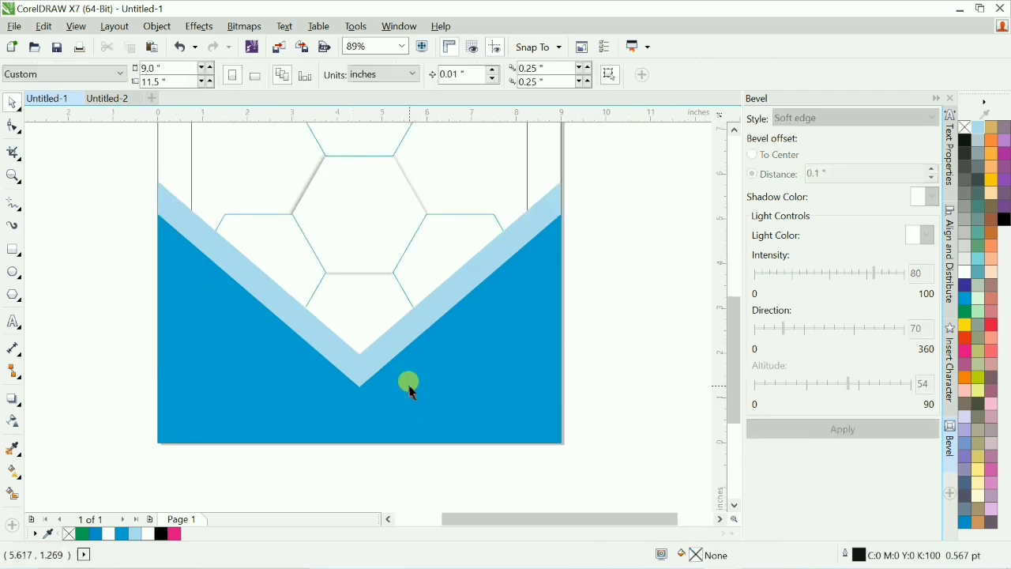
Duplicate the light blue V shape upward to Y 3.554 in and make the lower of the two white
left_click(350, 394)
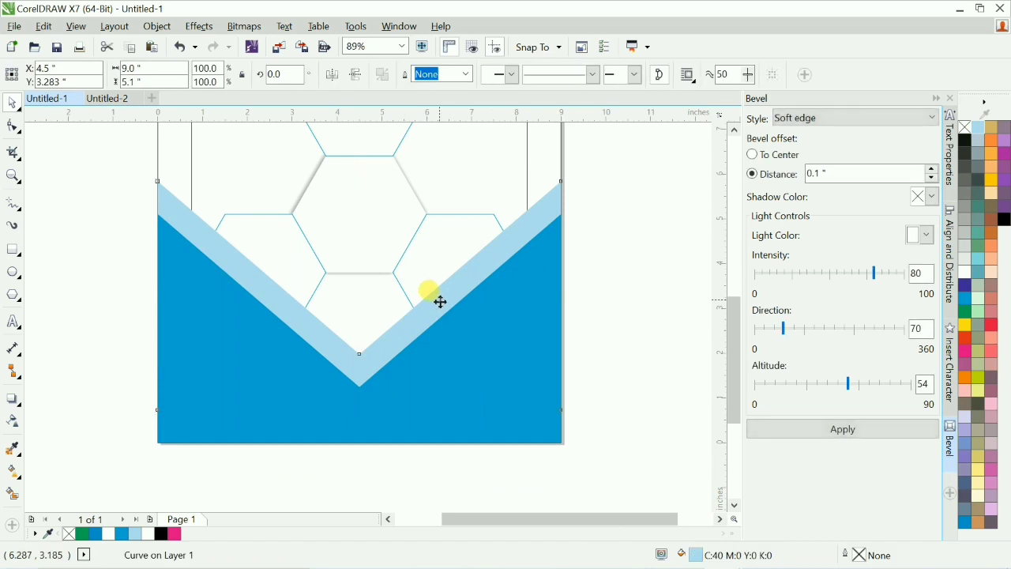
left_click_drag(441, 324, 442, 275)
left_click(683, 324)
left_click(449, 287)
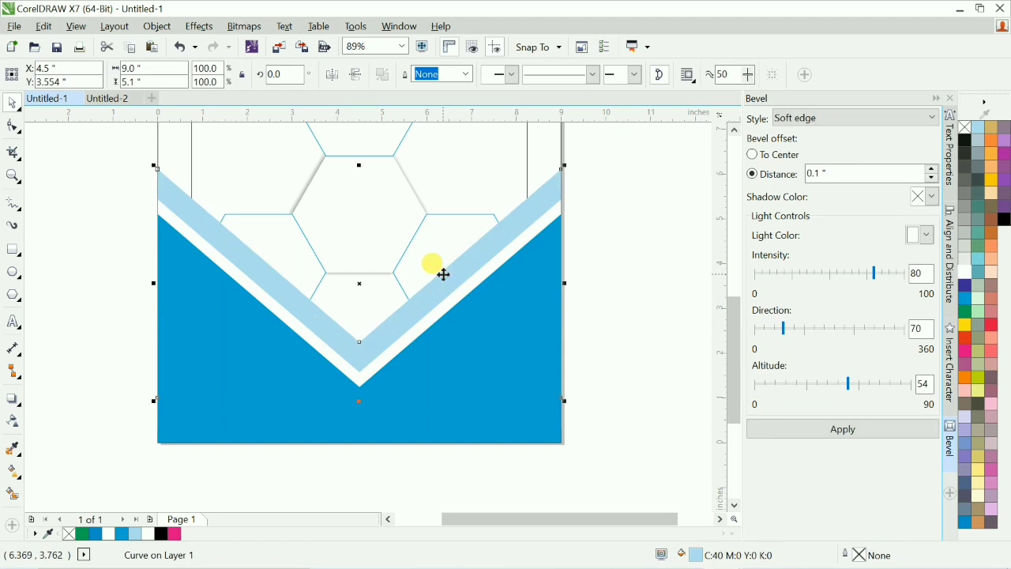
left_click(683, 340)
Draw a rectangle about 5.175 by 4.128 in over the V tip and intersect it with the light blue V shape
left_click_drag(262, 235, 456, 420)
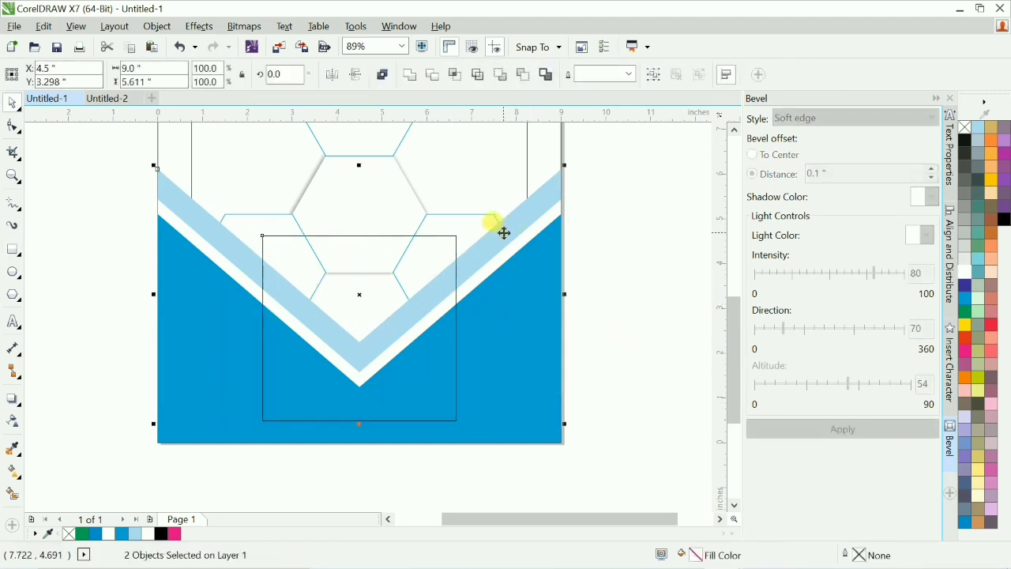
left_click(503, 235, "shift")
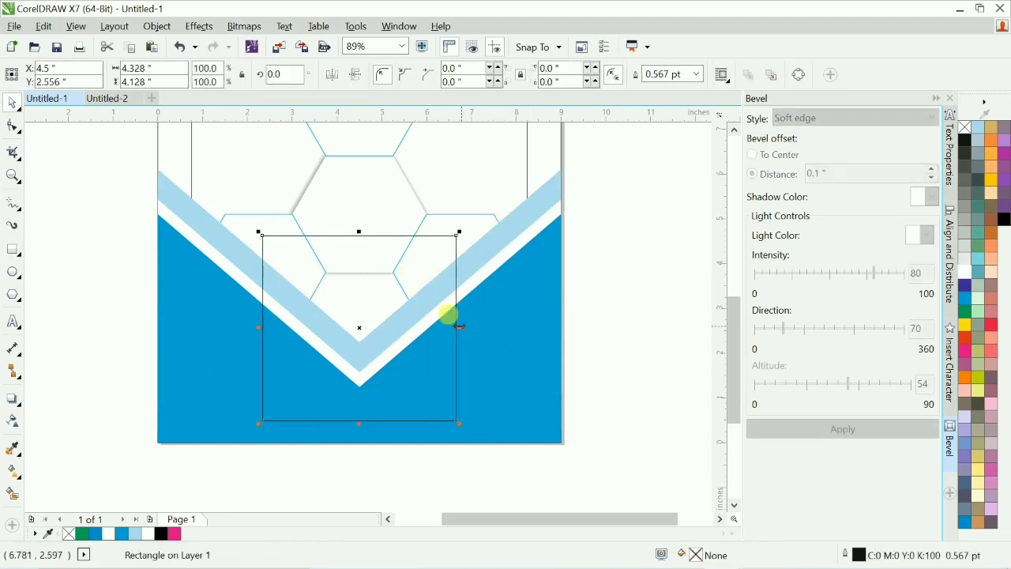
left_click_drag(459, 325, 467, 291)
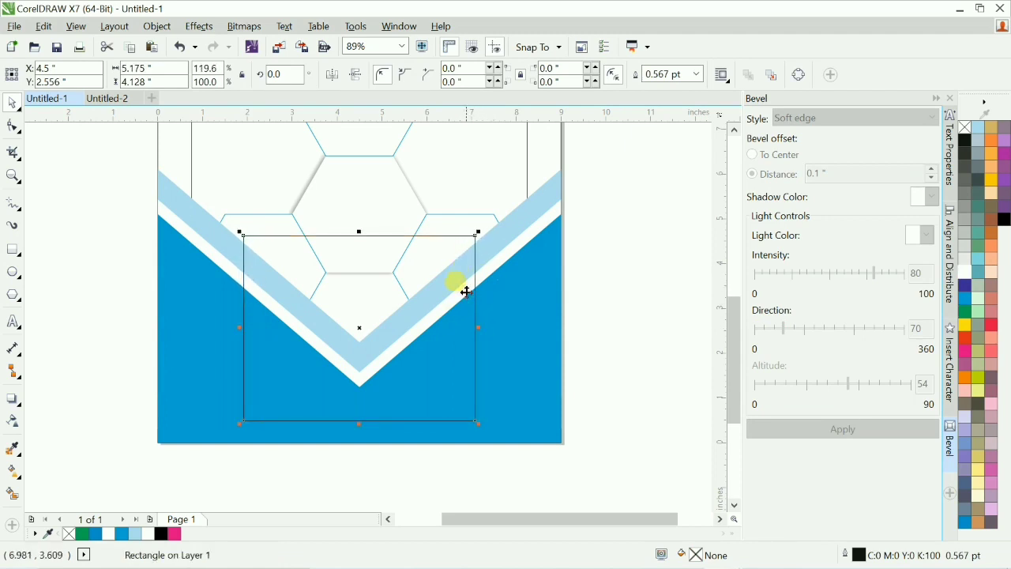
left_click(521, 214, "shift")
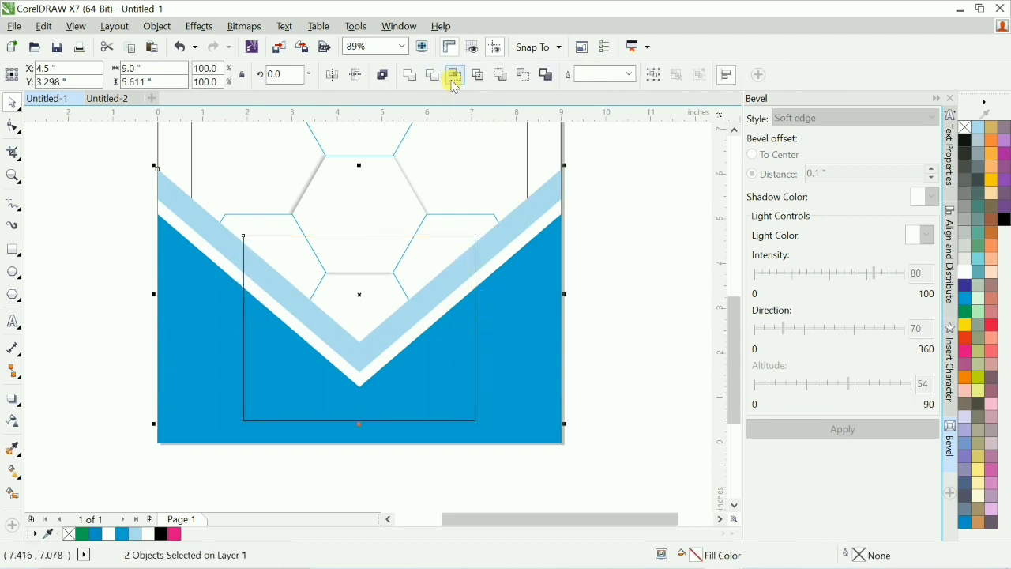
left_click(453, 76)
left_click(456, 329)
key("Delete")
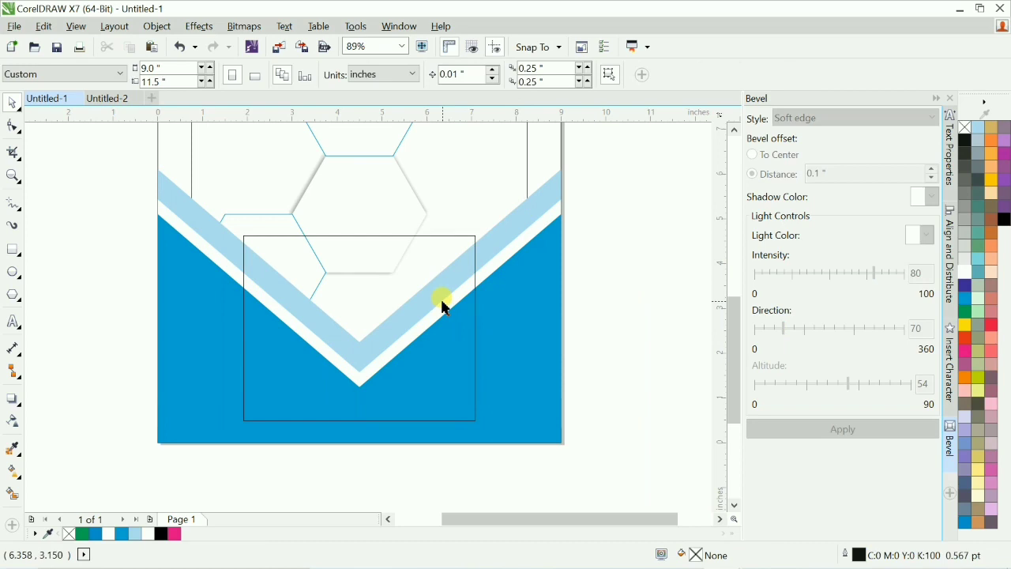
left_click_drag(444, 305, 414, 317)
key("ctrl+z")
key("ctrl+z")
Delete the helper rectangle and fill the intersected V piece with light green (C40 M0 Y40 K0)
left_click(367, 275)
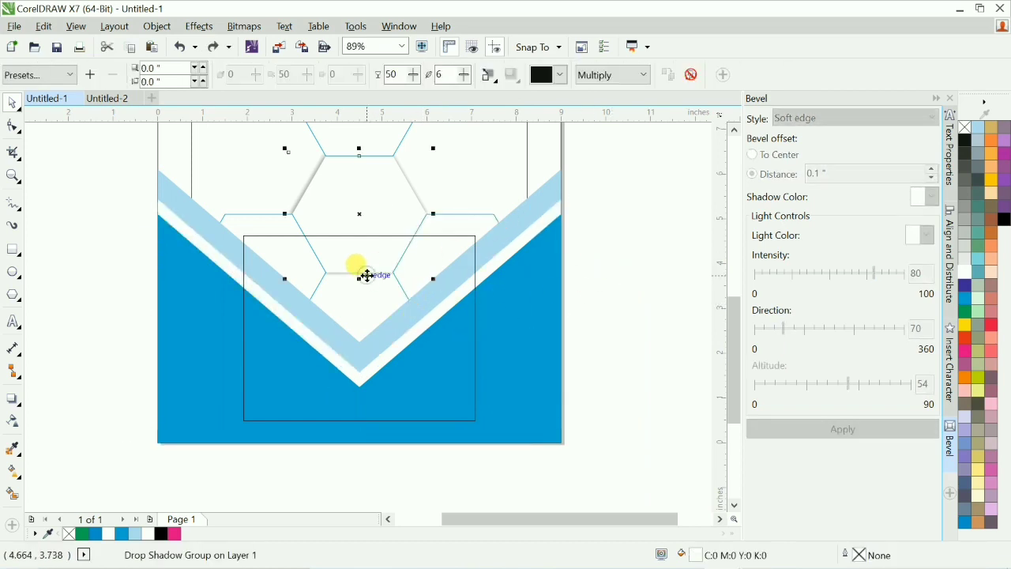
left_click(374, 350)
left_click(413, 311)
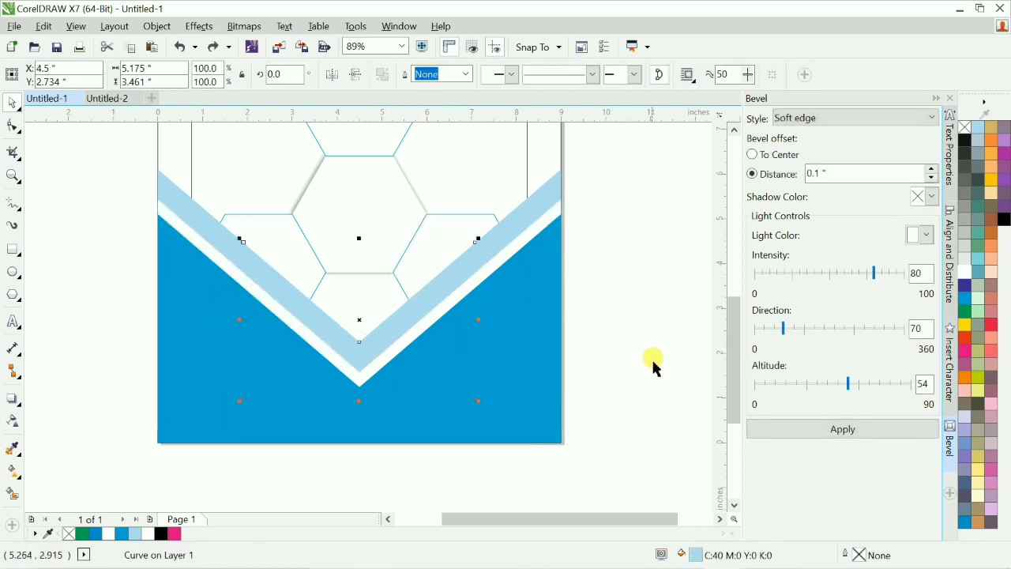
left_click(979, 378)
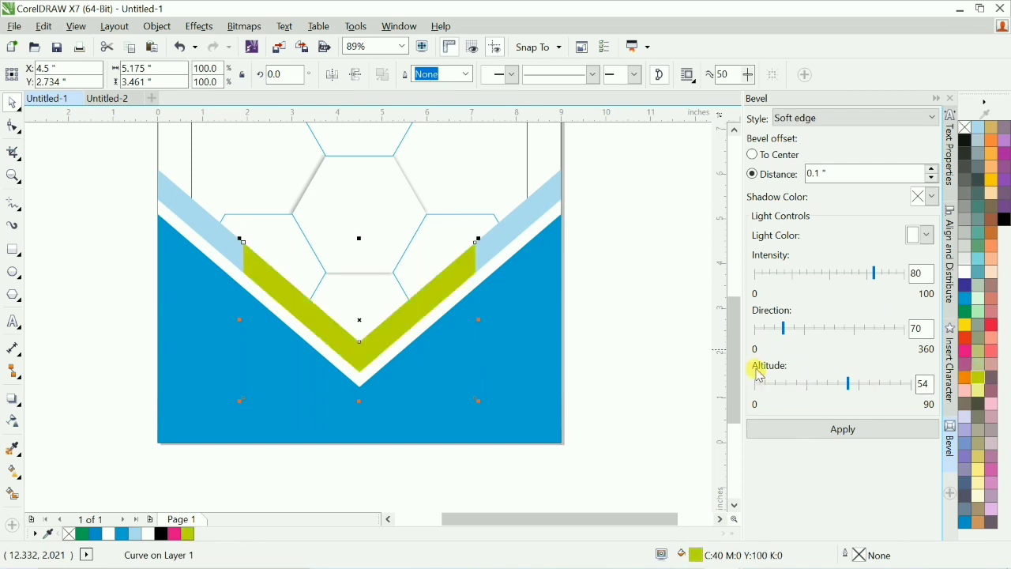
left_click(978, 316)
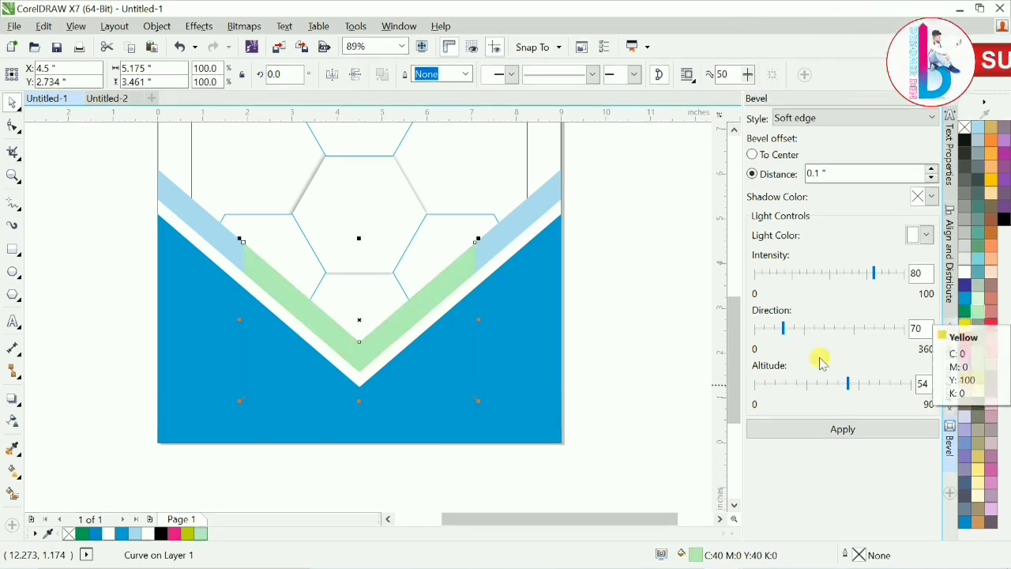
Apply a linear fountain fill to the light green V piece with end colour C40 M0 Y100 K0 and a 90° angle
key("F11")
left_click(341, 332)
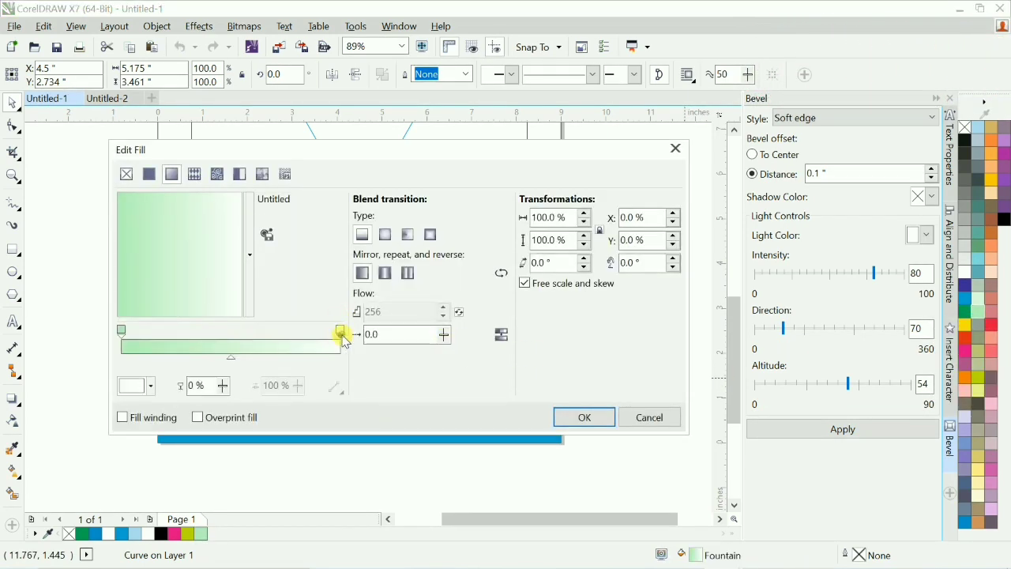
left_click(151, 385)
left_click(967, 371)
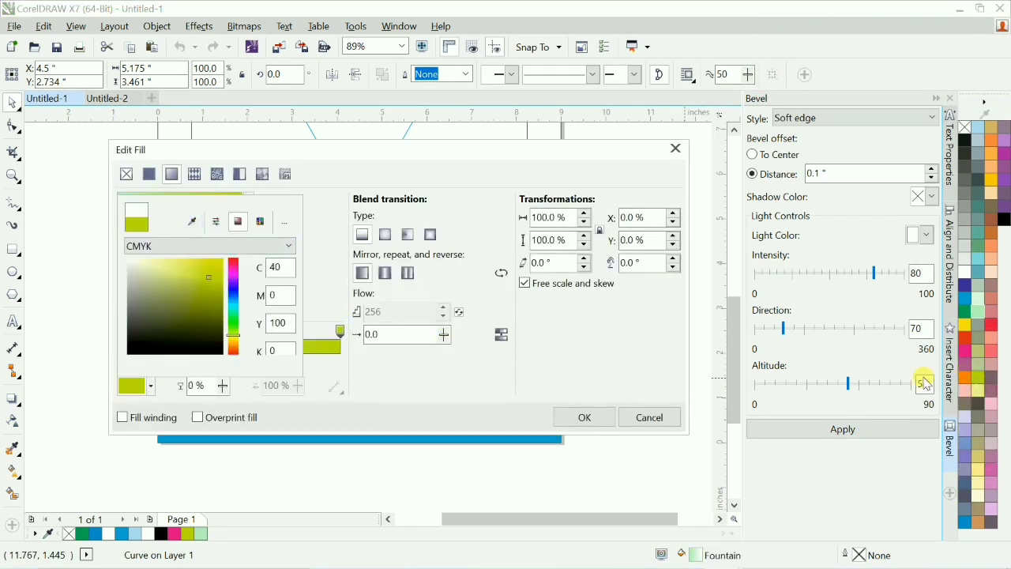
left_click(442, 374)
left_click_drag(471, 154, 820, 156)
left_click_drag(567, 259, 544, 83)
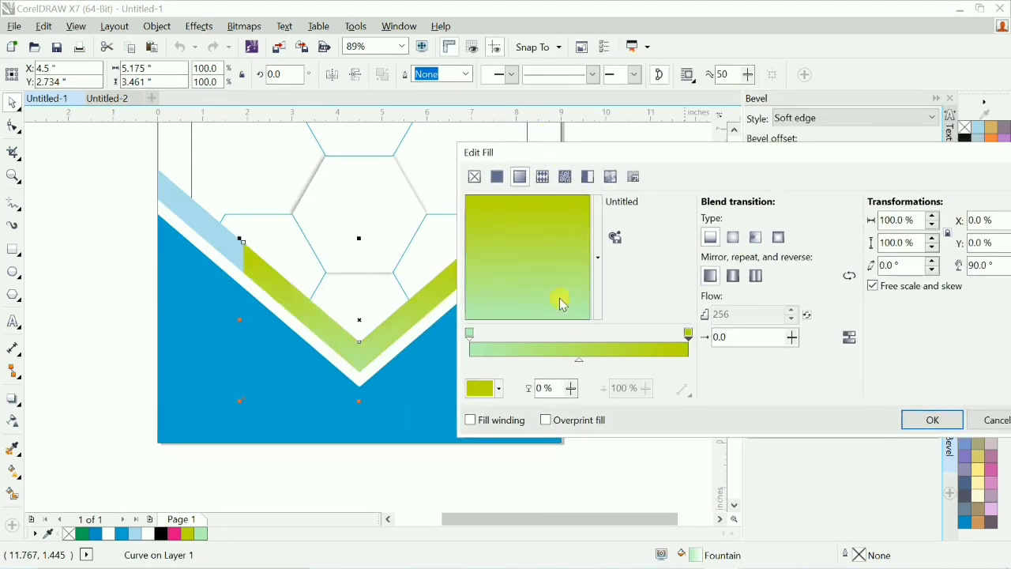
Set the gradient's start colour to C60 M0 Y60 K0 and its midpoint to 65%
left_click(469, 333)
left_click(489, 388)
left_click_drag(634, 271, 569, 271)
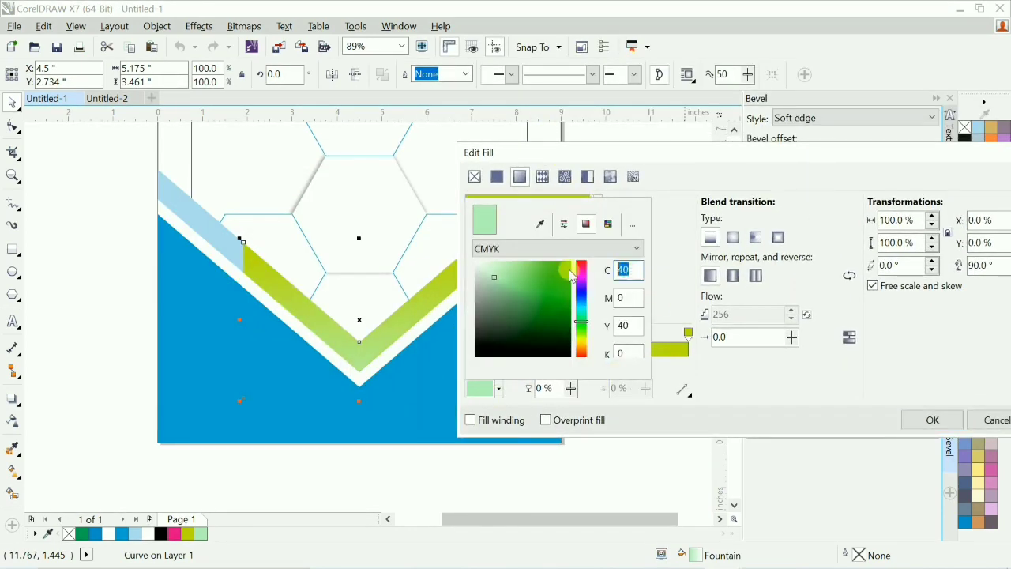
type("60")
key("Tab")
key("Tab")
type("60")
key("Tab")
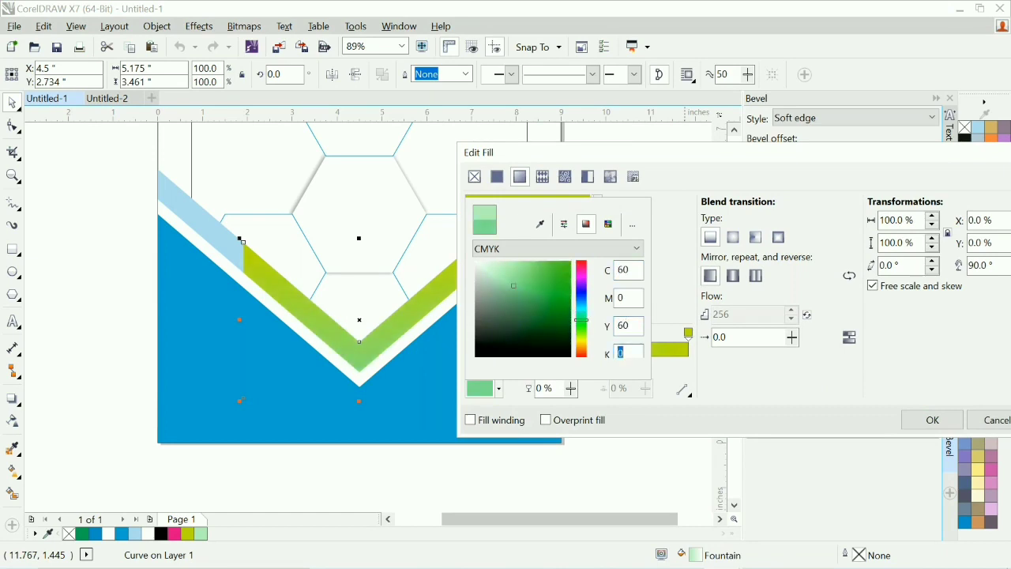
left_click(734, 372)
left_click_drag(579, 365, 598, 365)
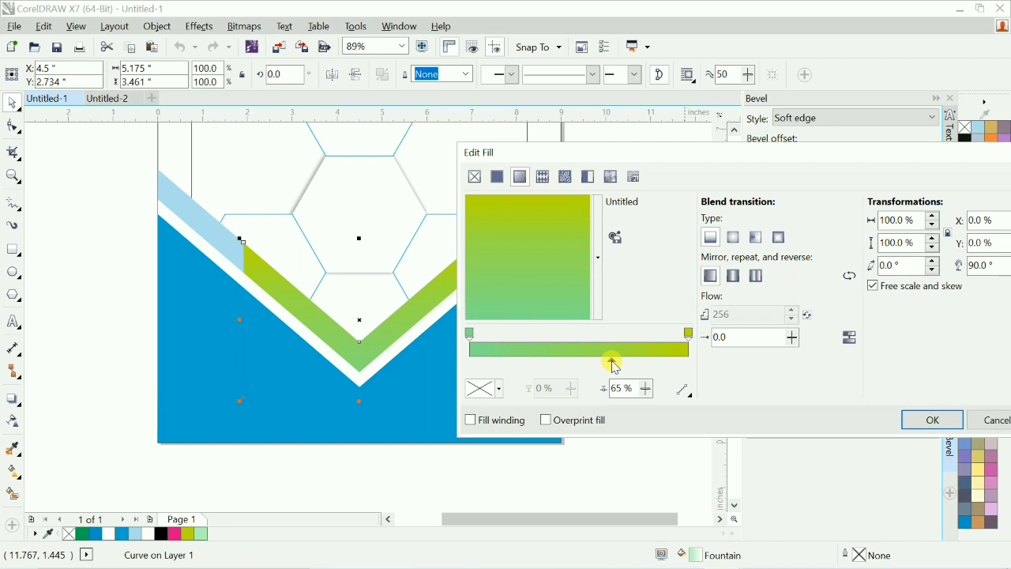
Set the gradient's end colour to C40 M0 Y80 K0 and apply the fountain fill to the V piece
left_click_drag(695, 158, 397, 82)
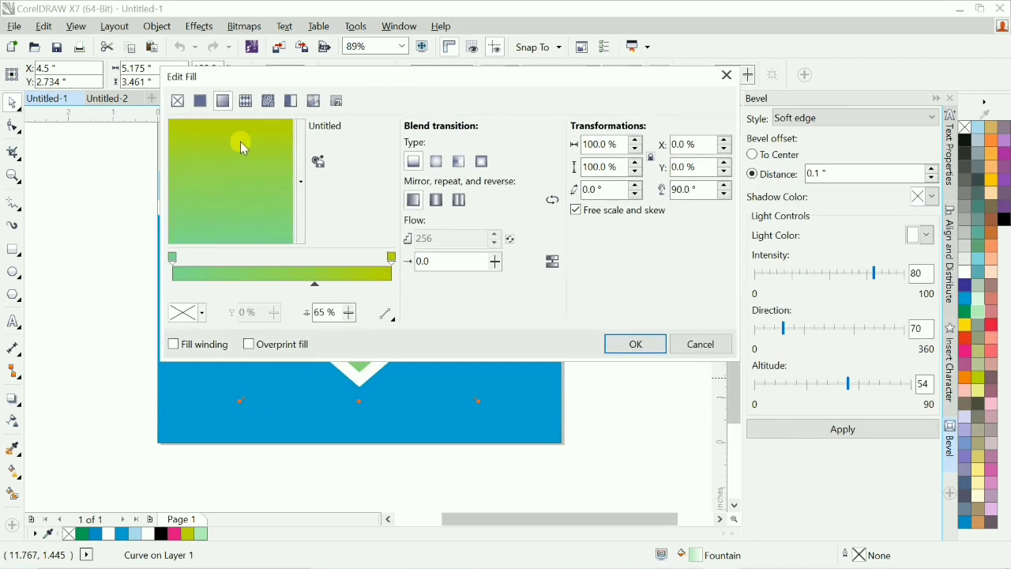
left_click(391, 257)
left_click(204, 315)
double_click(338, 453)
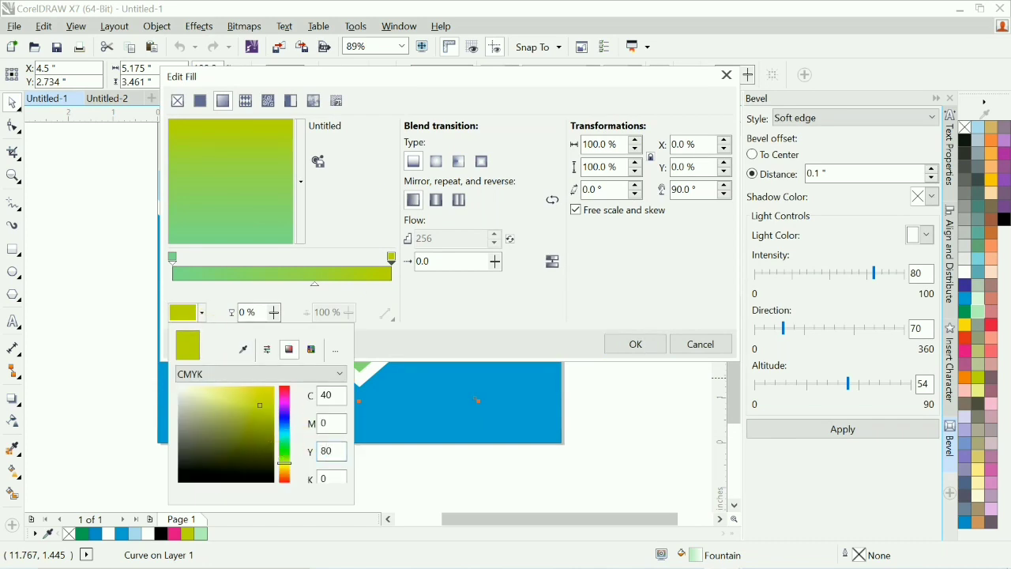
left_click(506, 311)
left_click(634, 343)
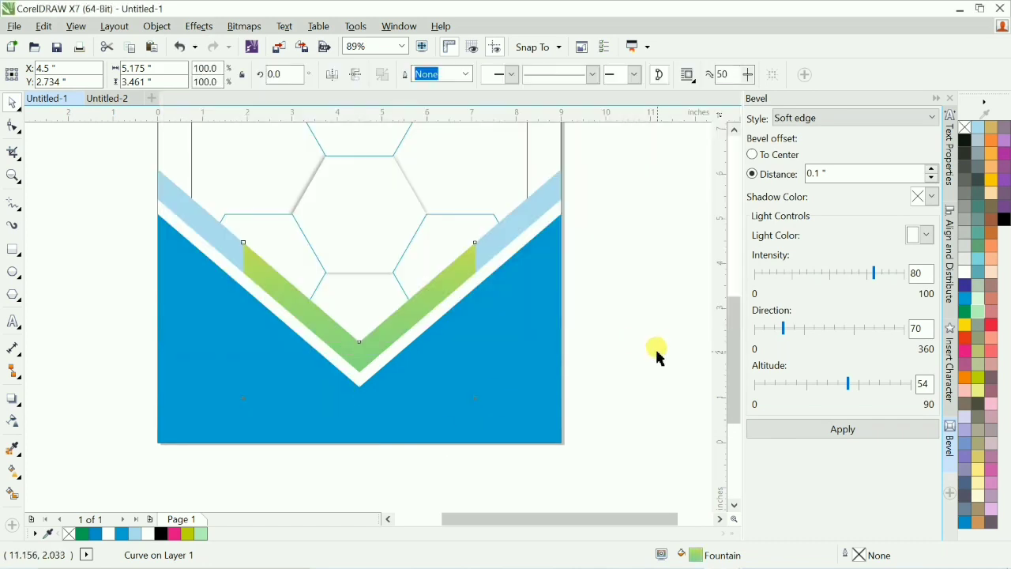
left_click(656, 352)
Try filling the large blue footer shape with Ice Blue (C40 M0 Y0 K0)
scroll(644, 363, "down", 2)
scroll(660, 401, "up", 1)
left_click(512, 342)
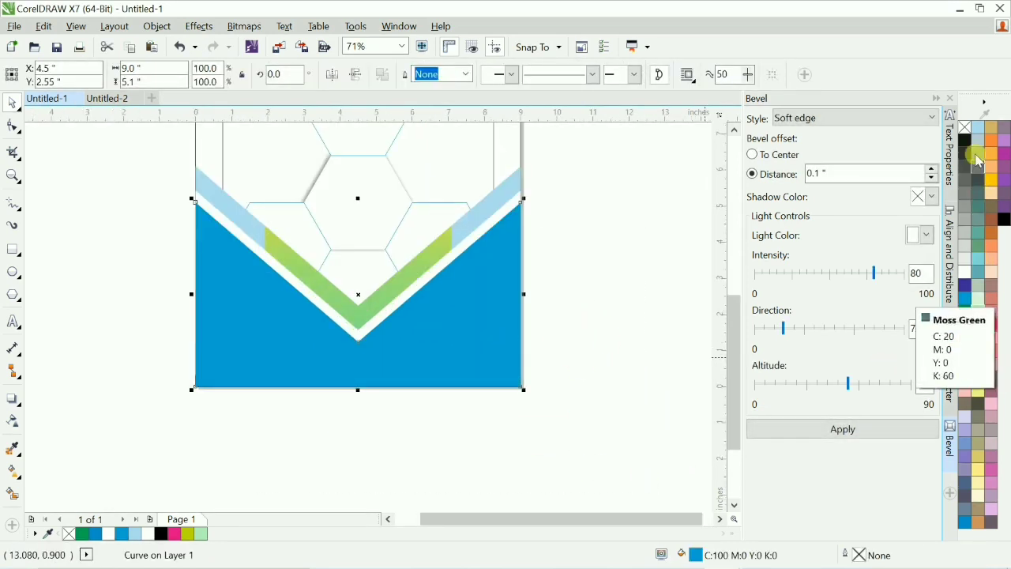
left_click(979, 255)
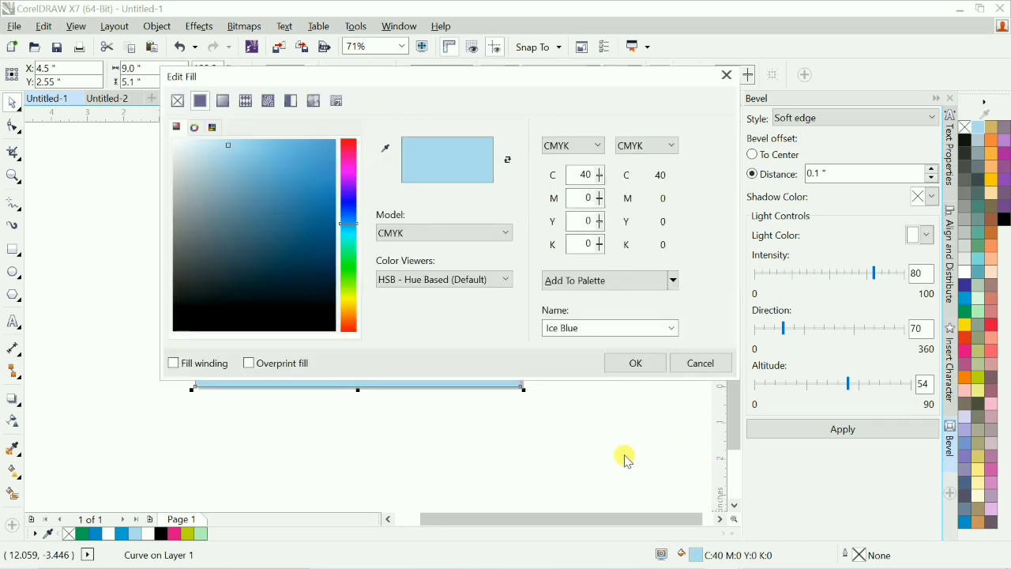
left_click(717, 358)
key("ctrl+z")
left_click(647, 408)
Add a drop shadow to the light blue V band with opacity 35 and feathering 5
key("F3")
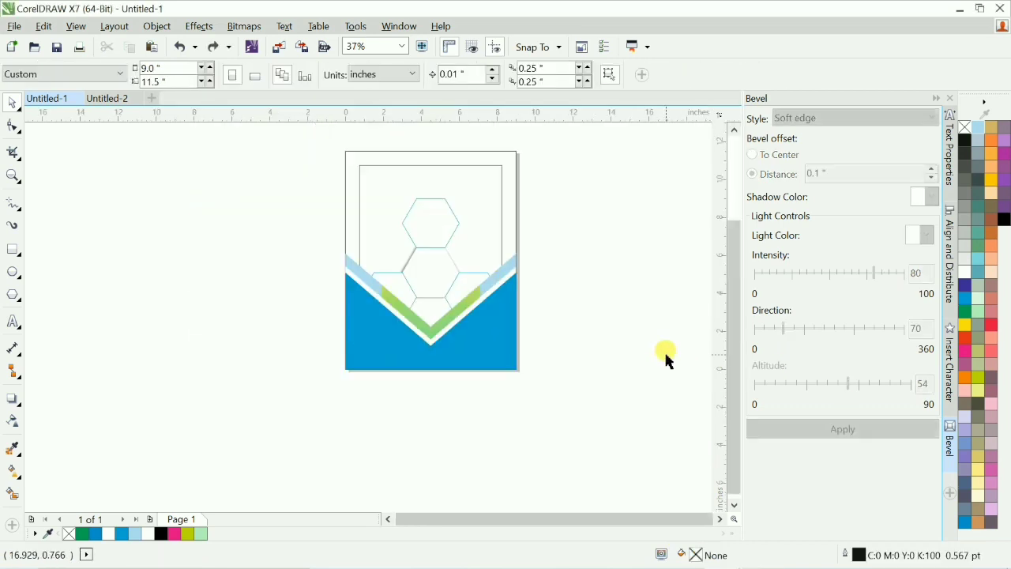
key("F2")
left_click_drag(281, 210, 590, 401)
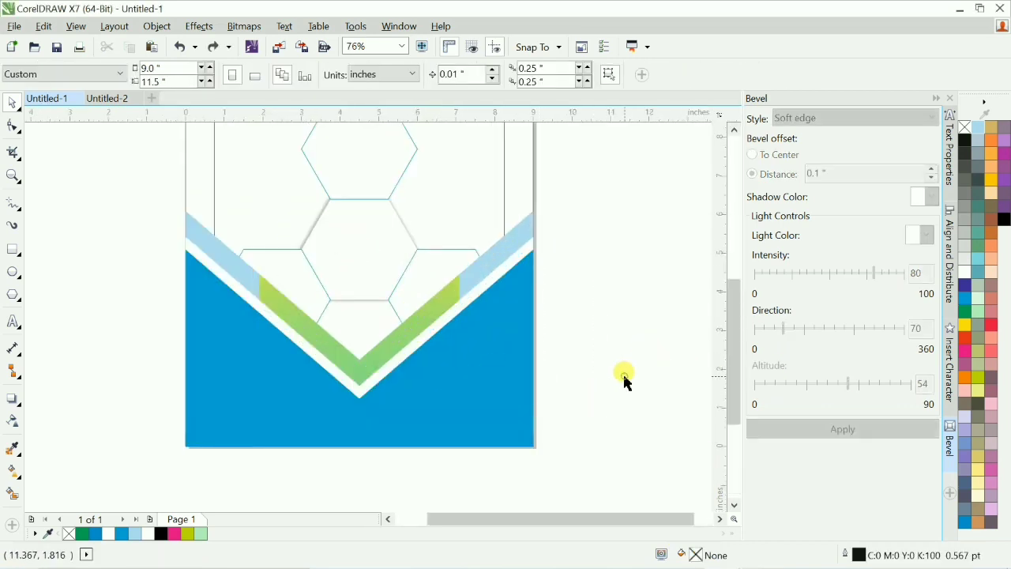
scroll(383, 253, "up", 1)
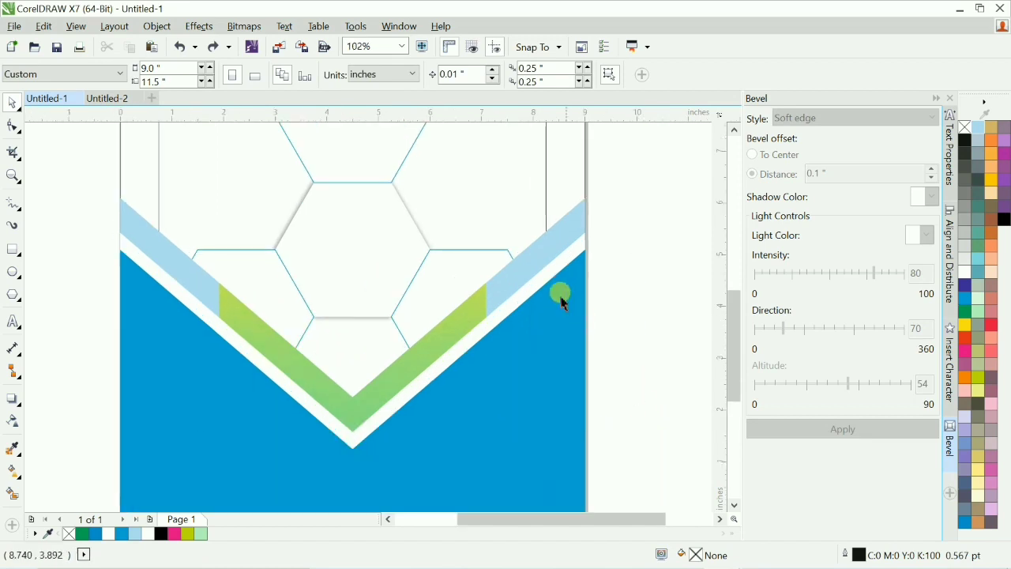
left_click(528, 261)
left_click(14, 399)
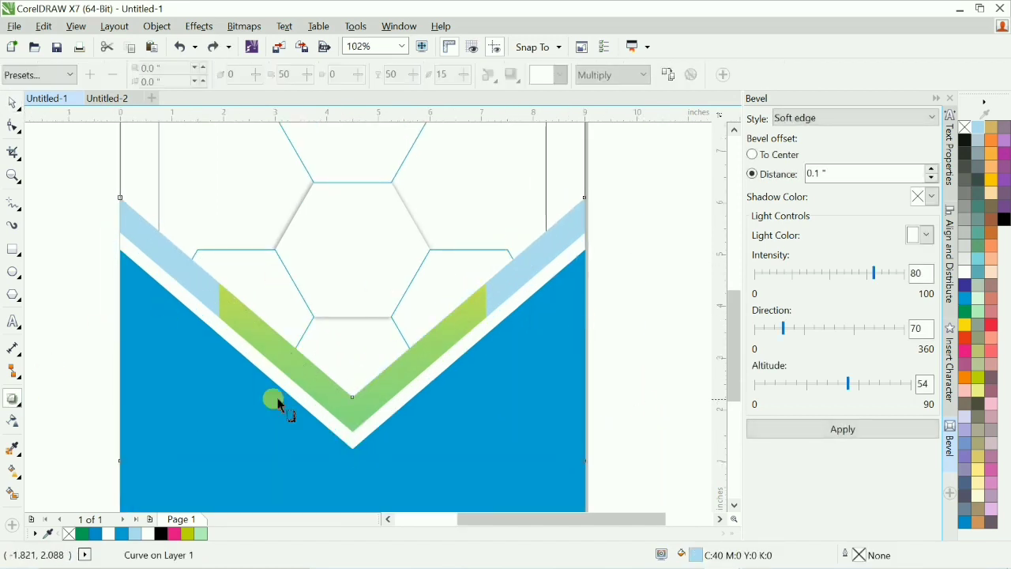
left_click(351, 342)
double_click(394, 75)
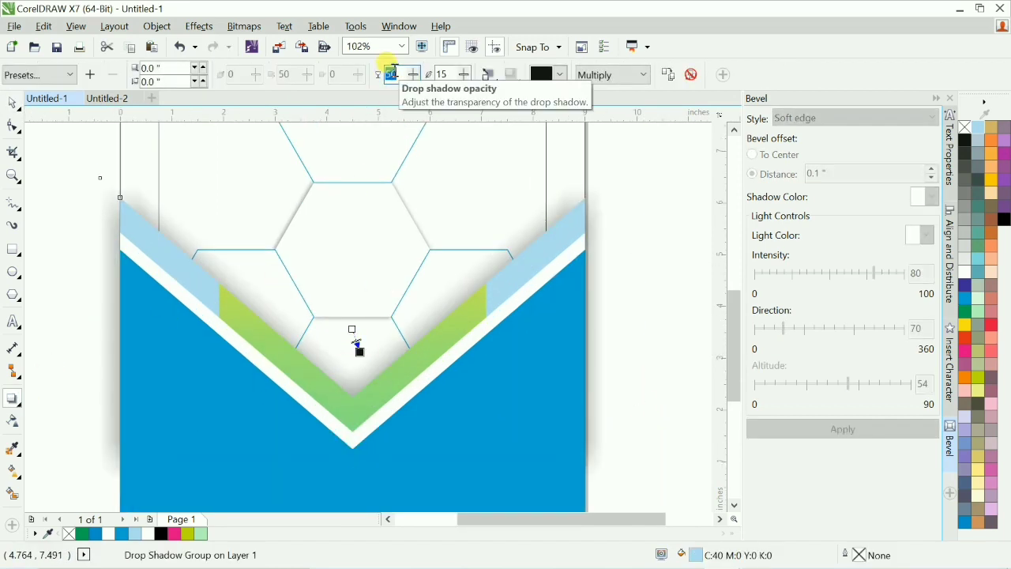
type("35")
key("Return")
double_click(449, 75)
type("5")
key("Return")
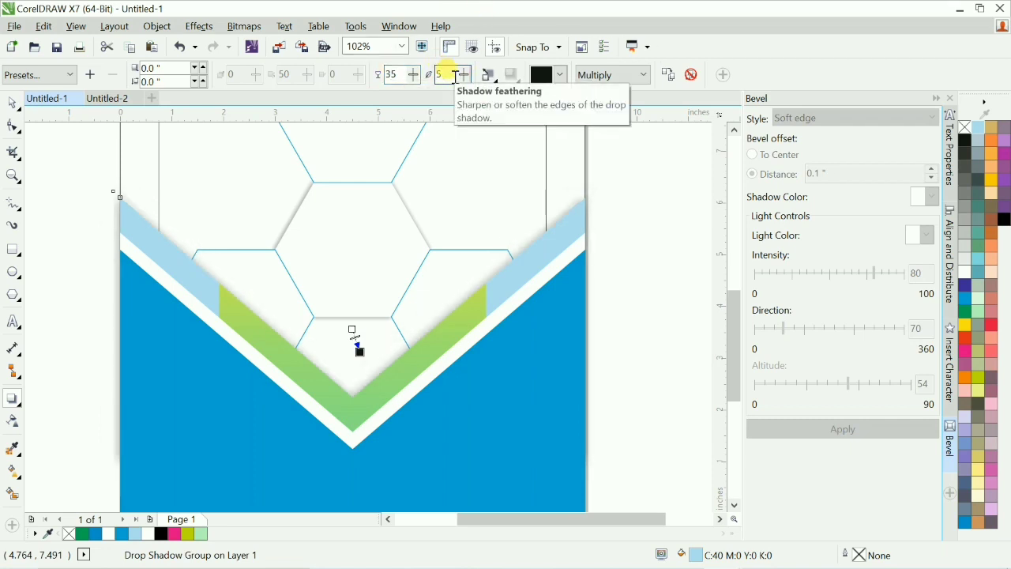
Reduce the feathering of the light blue V band's drop shadow to 4
key("space")
left_click(633, 266)
scroll(634, 266, "down", 1)
key("F2")
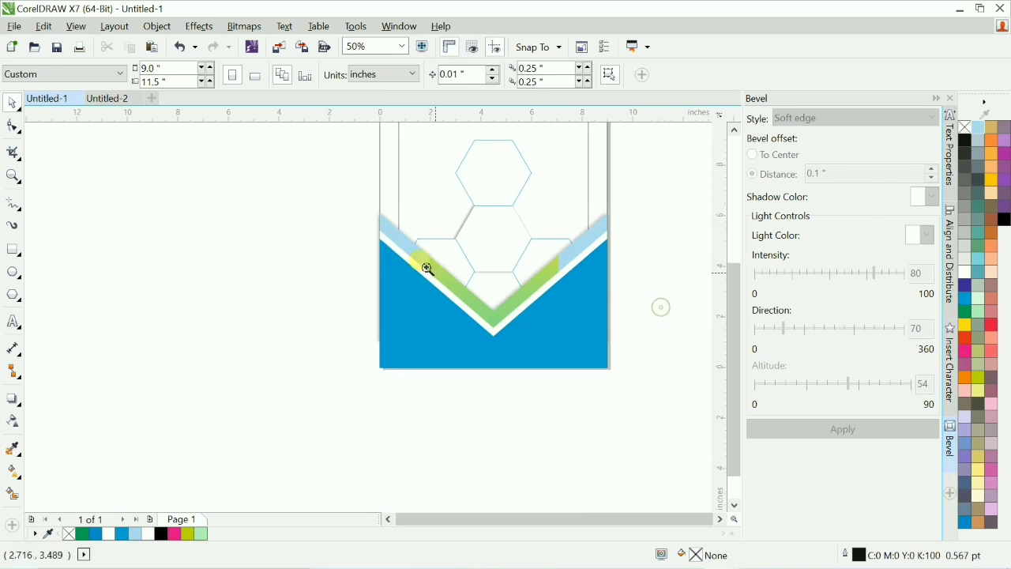
left_click_drag(315, 208, 697, 417)
left_click(529, 219)
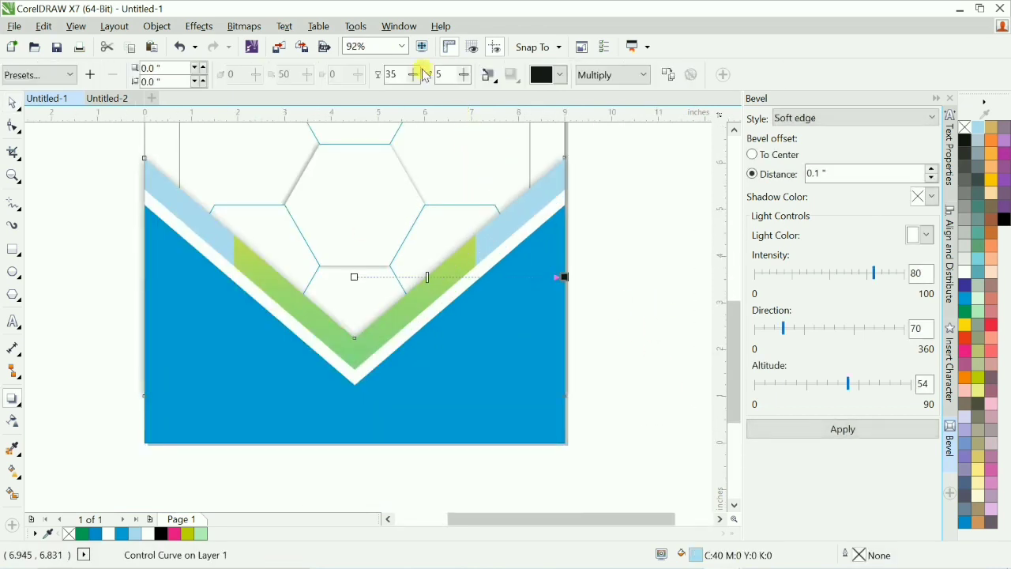
key("Return")
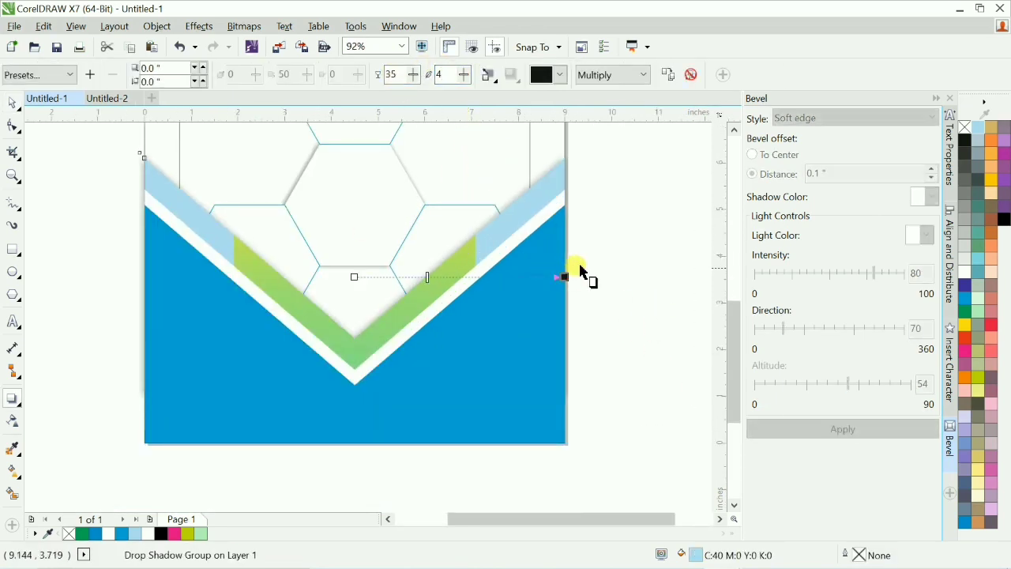
key("space")
left_click(629, 259)
Bring the top, central and left hexagons in front of the V-shaped footer layers
scroll(630, 261, "down", 1)
scroll(656, 289, "up", 3)
key("F2")
left_click_drag(230, 156, 724, 461)
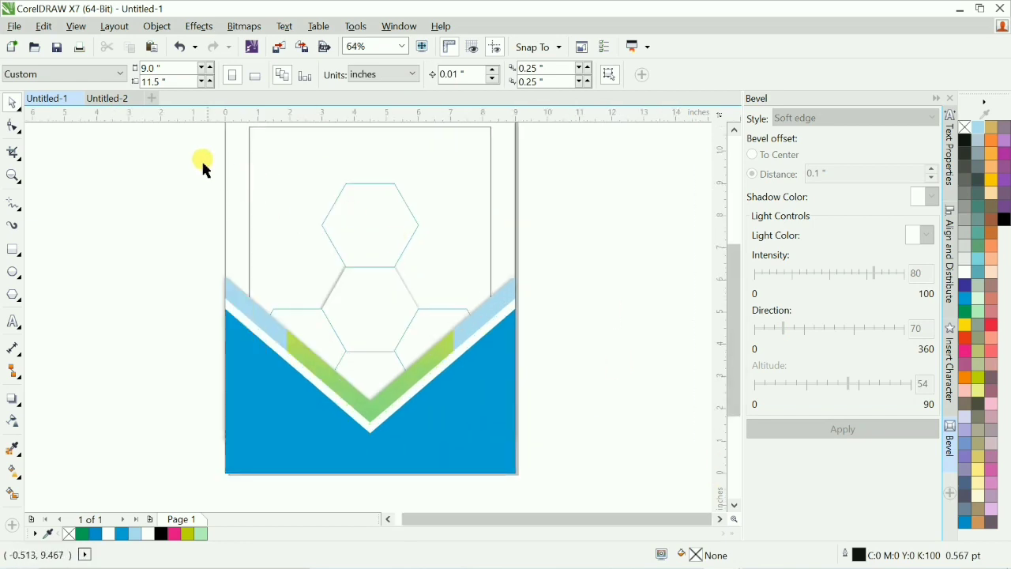
left_click(253, 309)
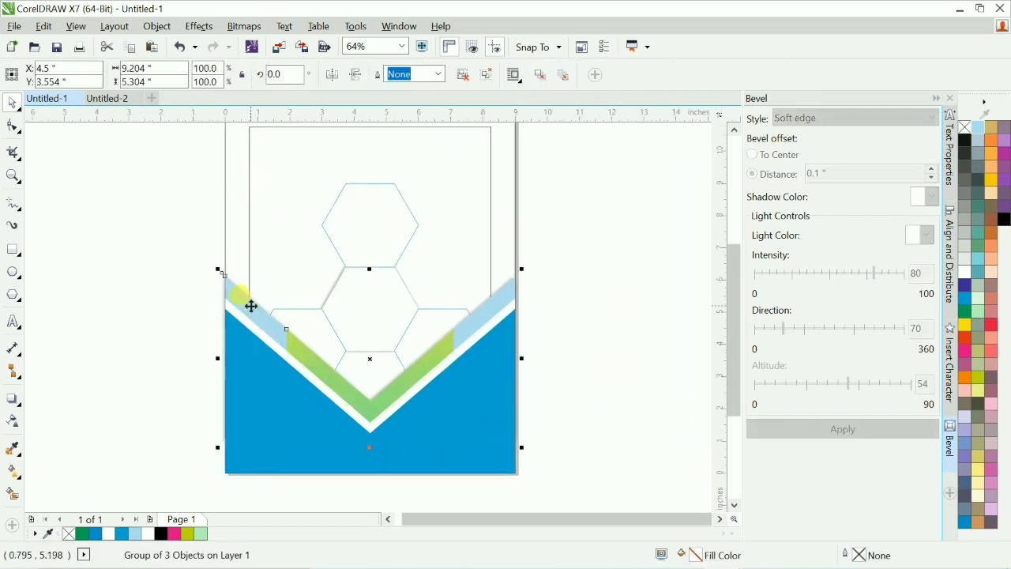
left_click(574, 348)
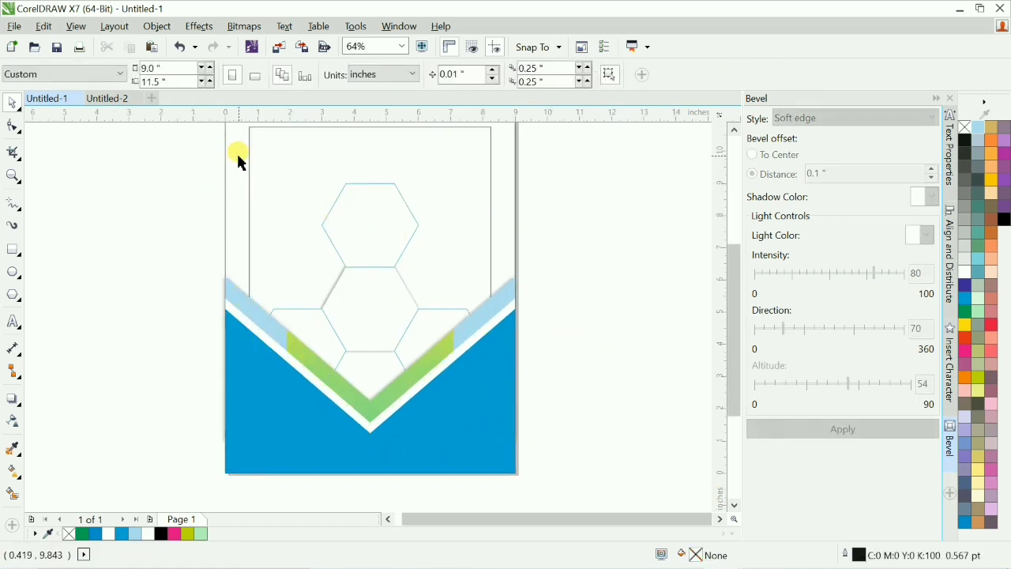
left_click_drag(238, 158, 490, 445)
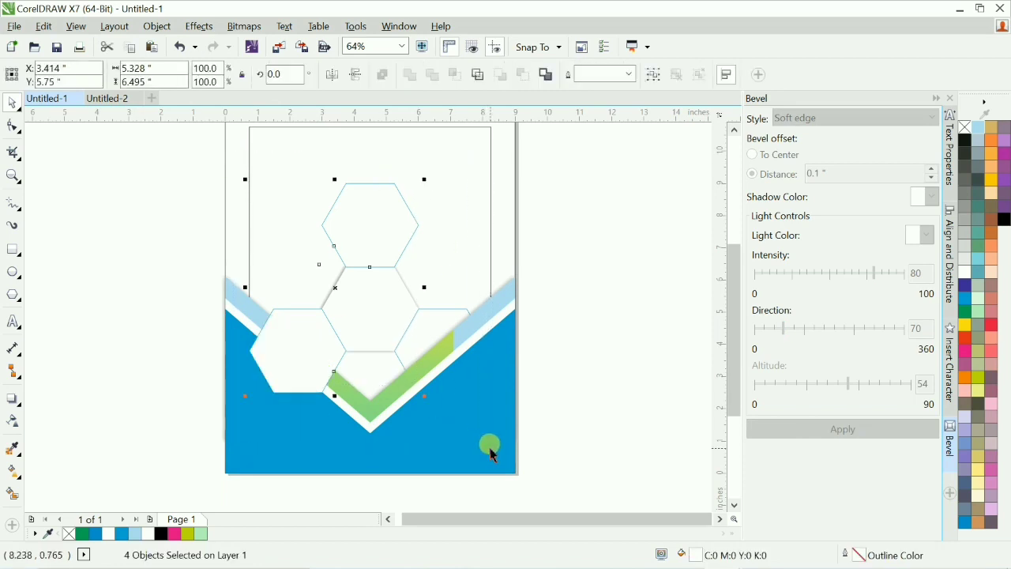
left_click_drag(227, 155, 483, 459)
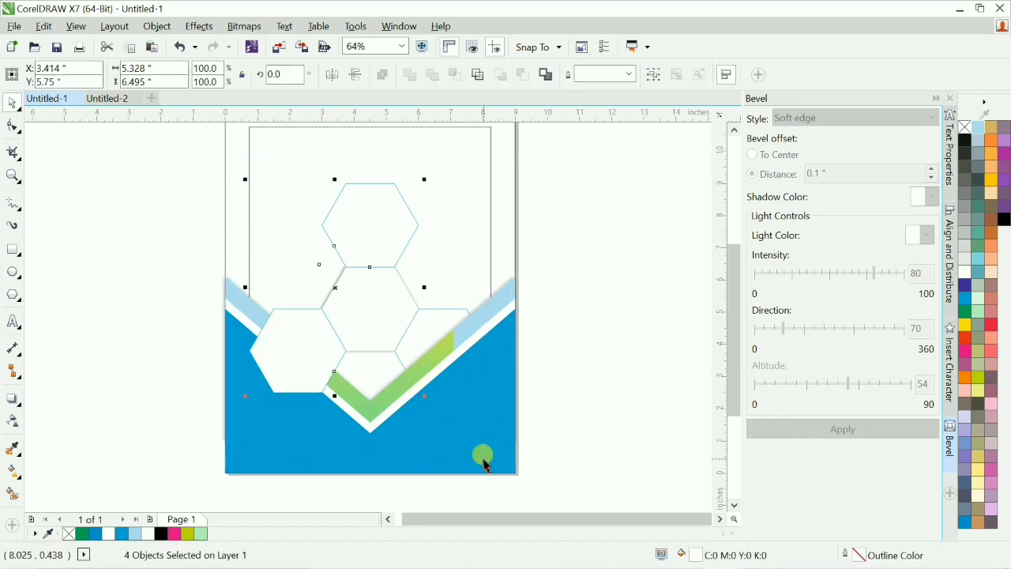
Bring the right hexagon in front of the V-shaped footer layers
left_click(432, 320)
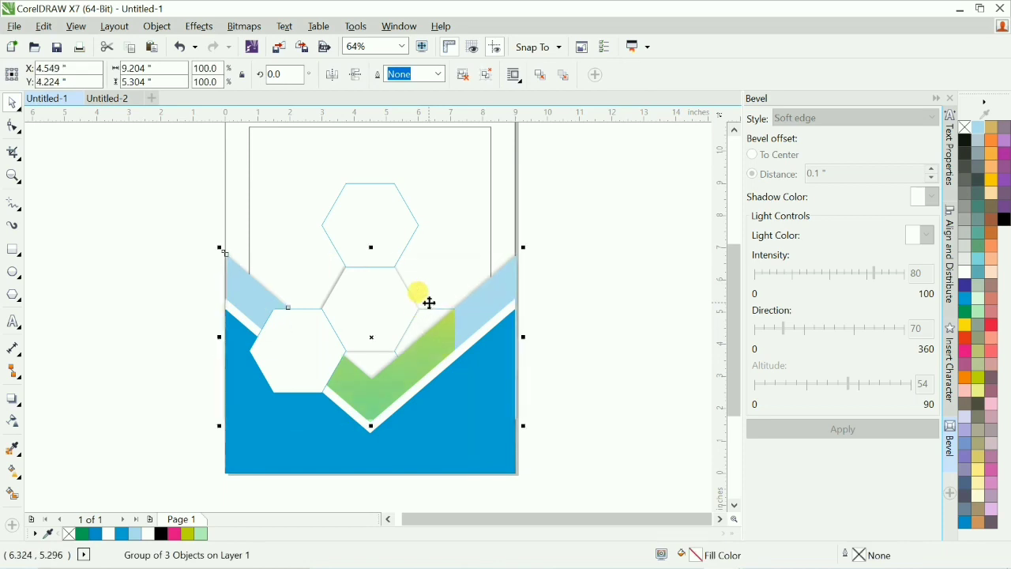
left_click(440, 338, "ctrl")
key("shift+Page_Up")
left_click(693, 365)
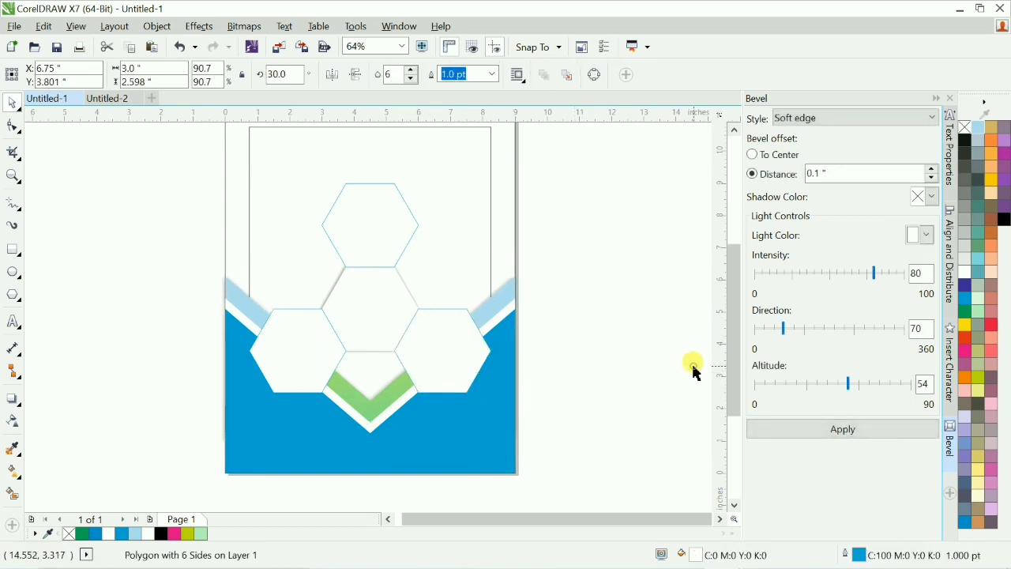
Duplicate the right hexagon, offset the copy behind it to X 6.8 and Y 3.751 inches, and remove the copy's outline
scroll(647, 364, "down", 1)
key("F2")
left_click_drag(376, 265, 664, 455)
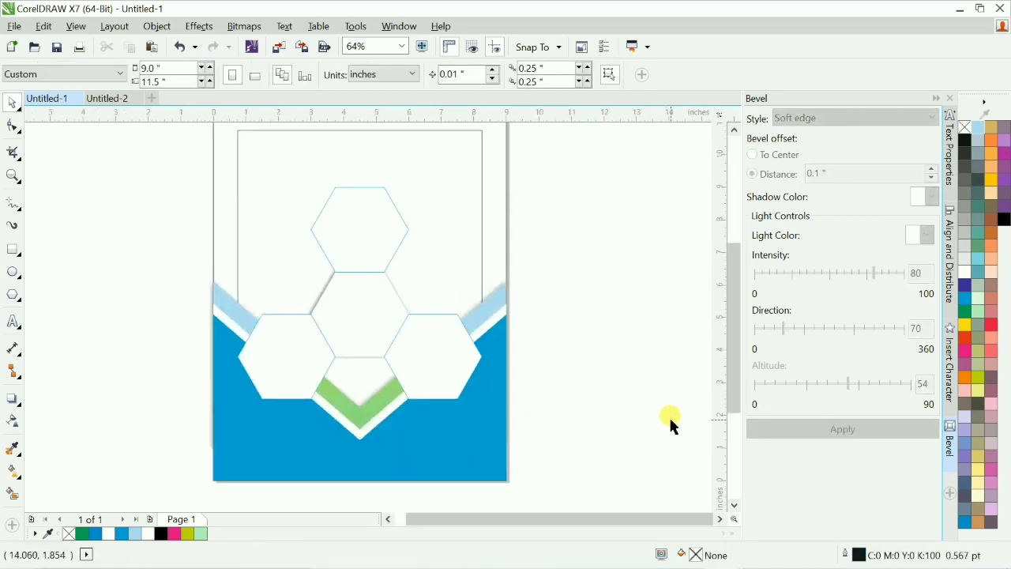
left_click(469, 362)
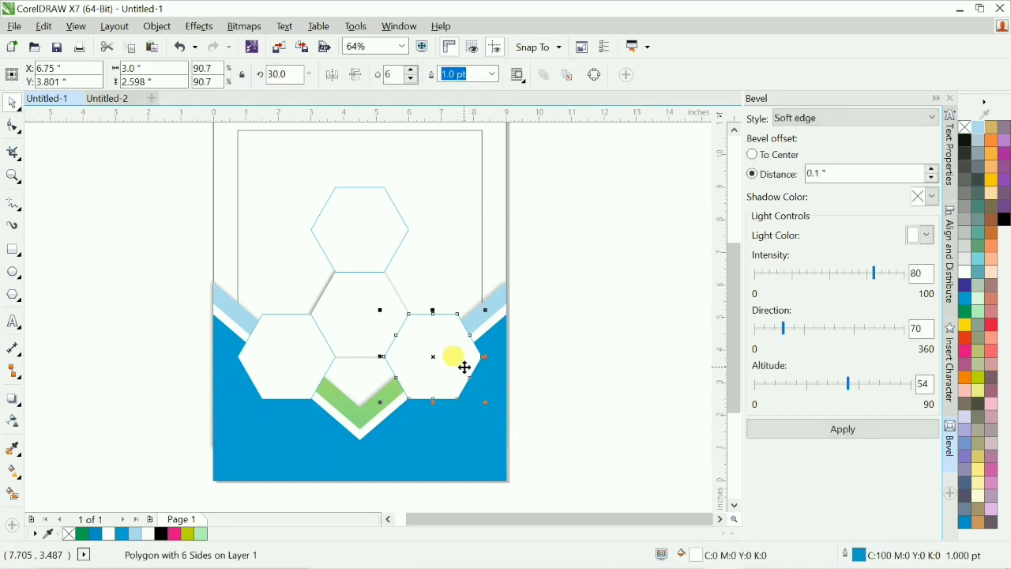
left_click(576, 376)
key("F2")
left_click_drag(190, 269, 542, 428)
left_click(522, 369)
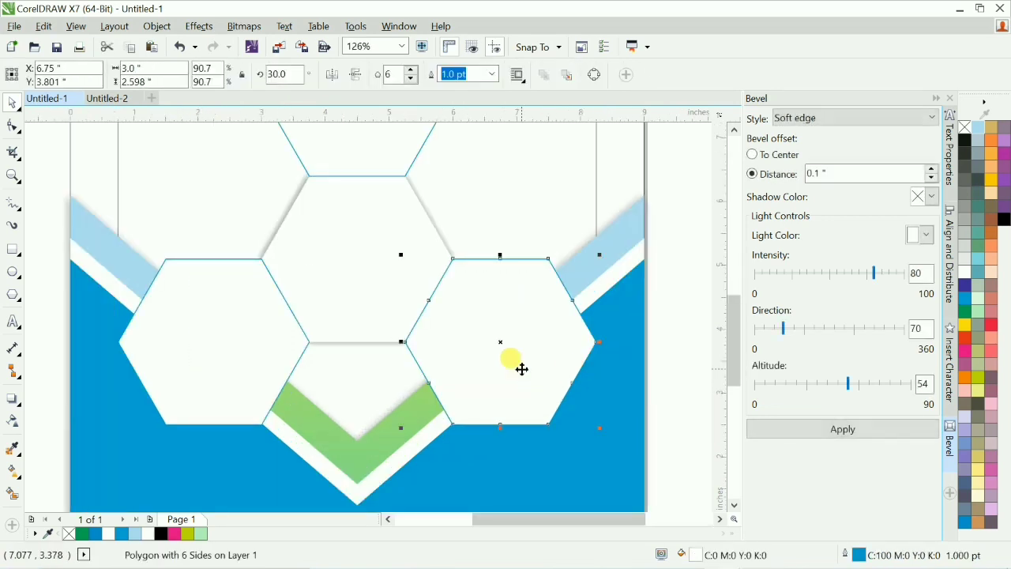
key("Right")
key("Down")
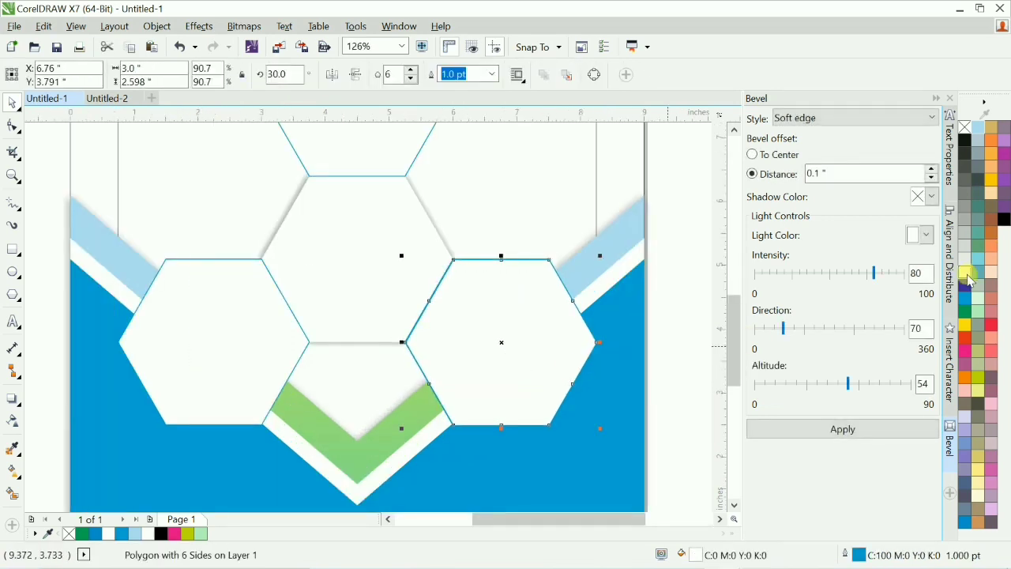
right_click(966, 128)
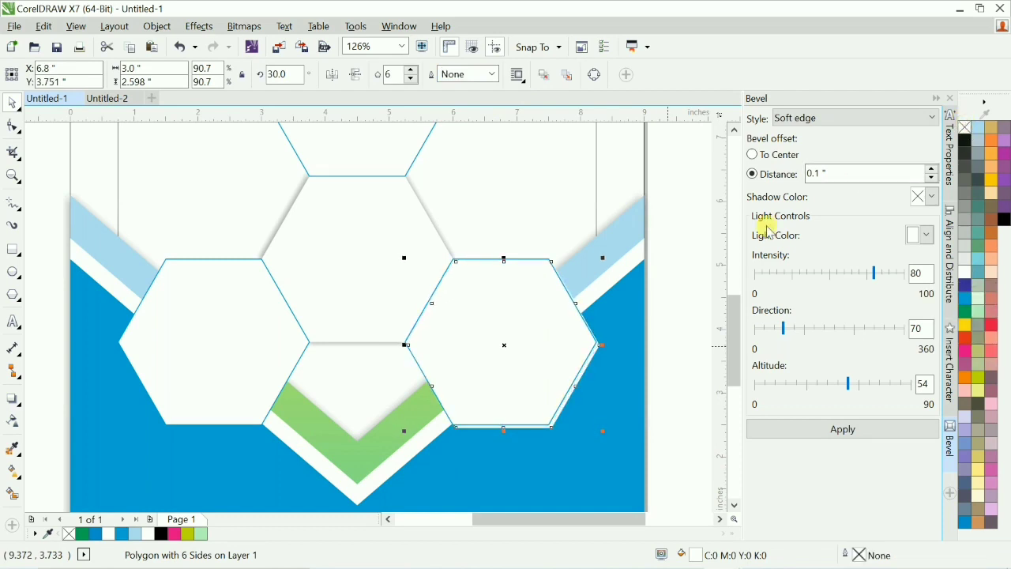
left_click(685, 313)
Nudge the white copy behind the right hexagon to X 6.78 inches
left_click_drag(544, 368, 572, 361)
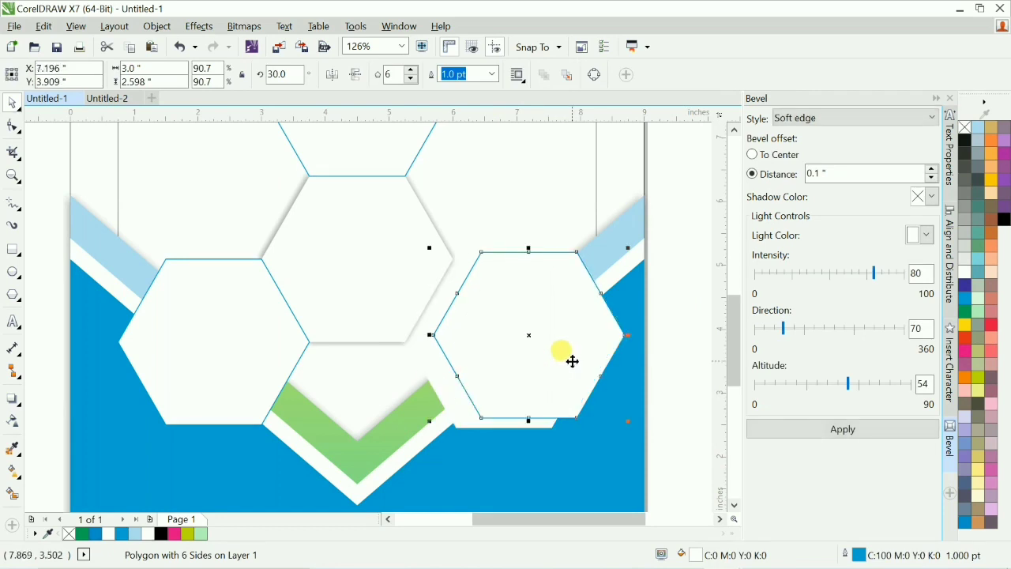
key("ctrl+z")
left_click(570, 397)
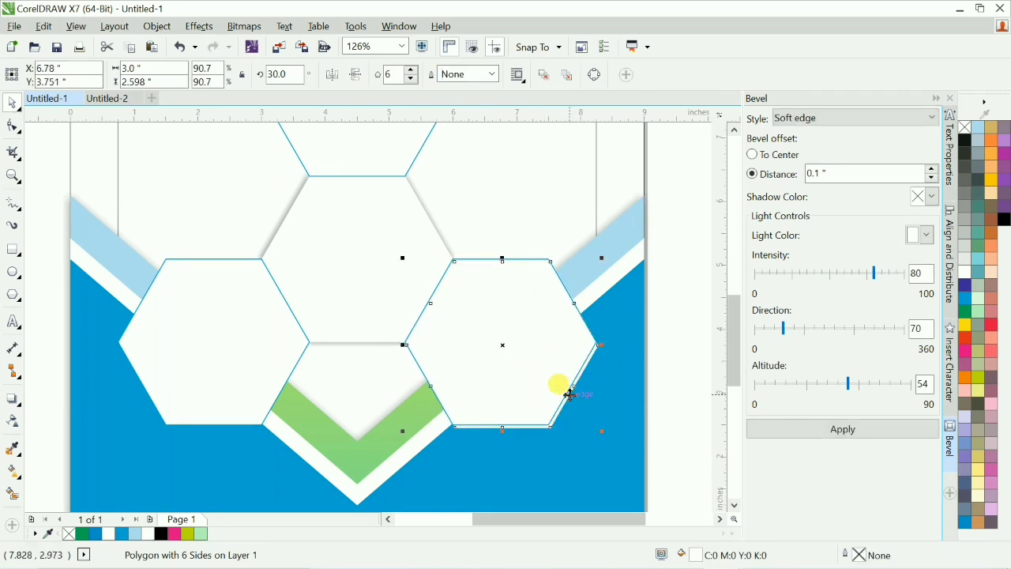
left_click(677, 357)
Duplicate the left hexagon, offset the copy behind it to X 2.21 and Y 3.741 inches, and remove the copy's outline
left_click(246, 407)
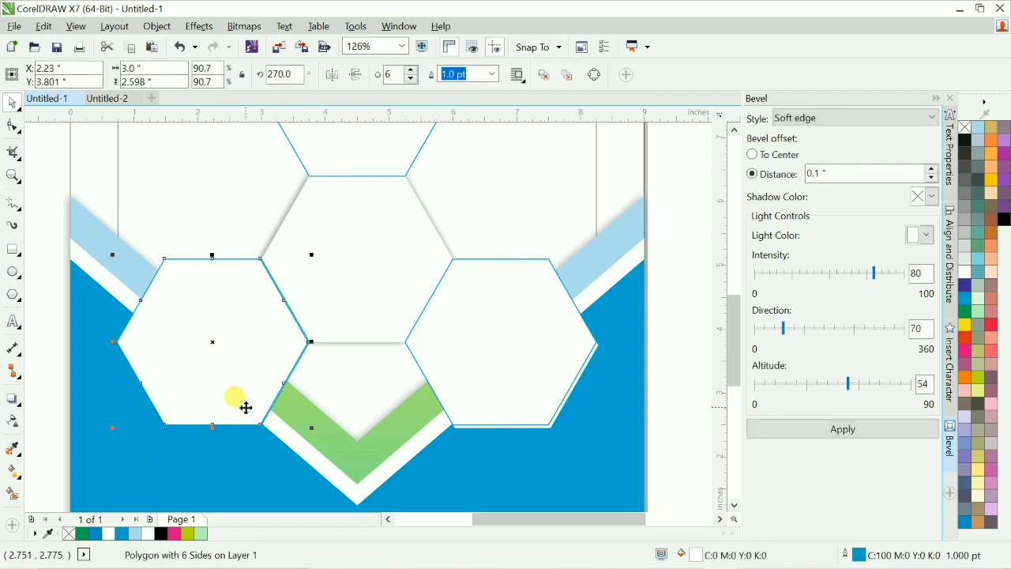
key("Left")
key("Down")
key("Left")
key("Down")
key("Down")
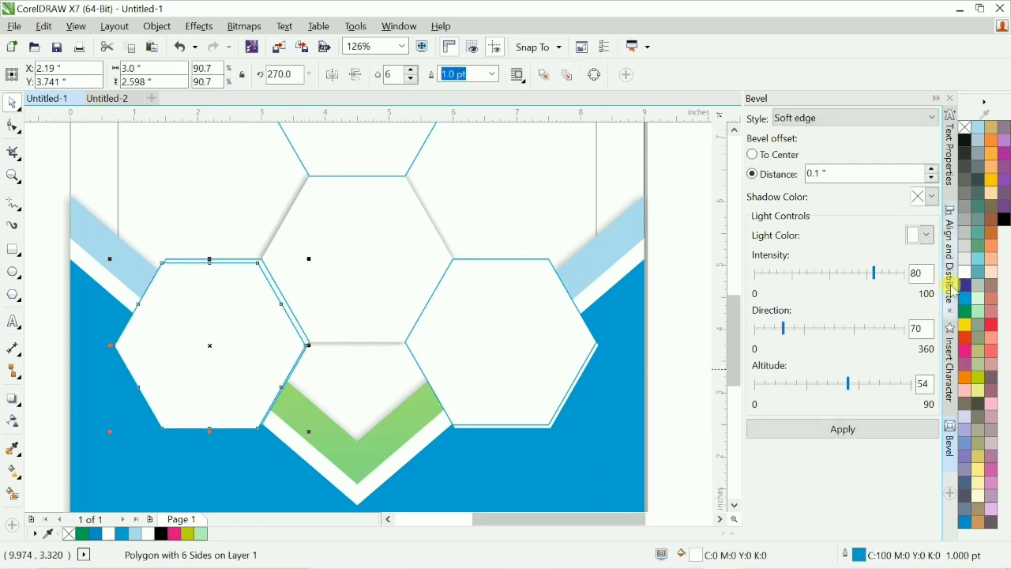
right_click(965, 127)
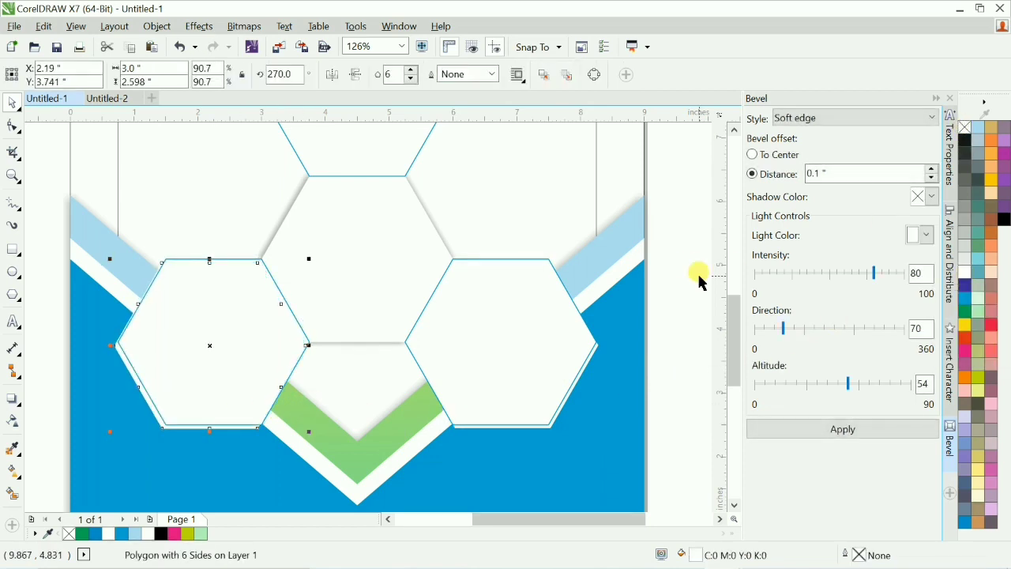
key("Right")
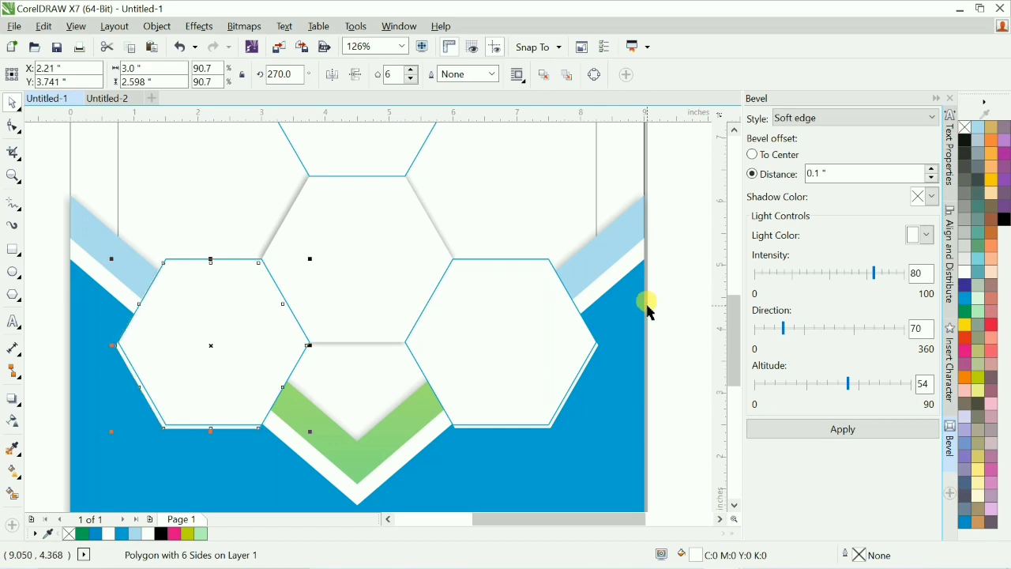
Remove the outlines of the front left and right hexagons and fill both with light blue (C40 M0 Y0 K0)
scroll(647, 307, "down", 2)
left_click(284, 300)
scroll(531, 313, "up", 1)
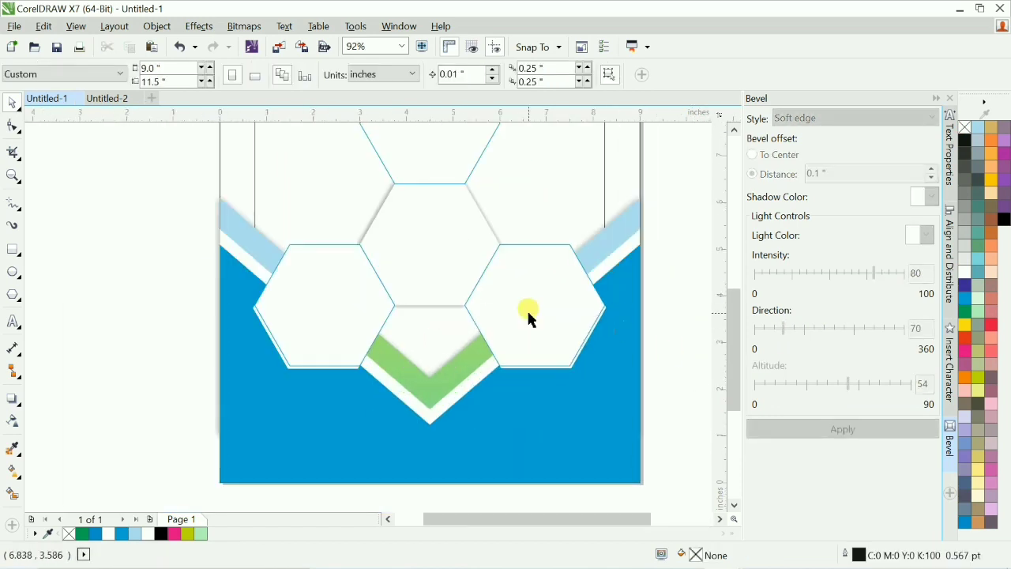
left_click(529, 313)
left_click(355, 300, "shift")
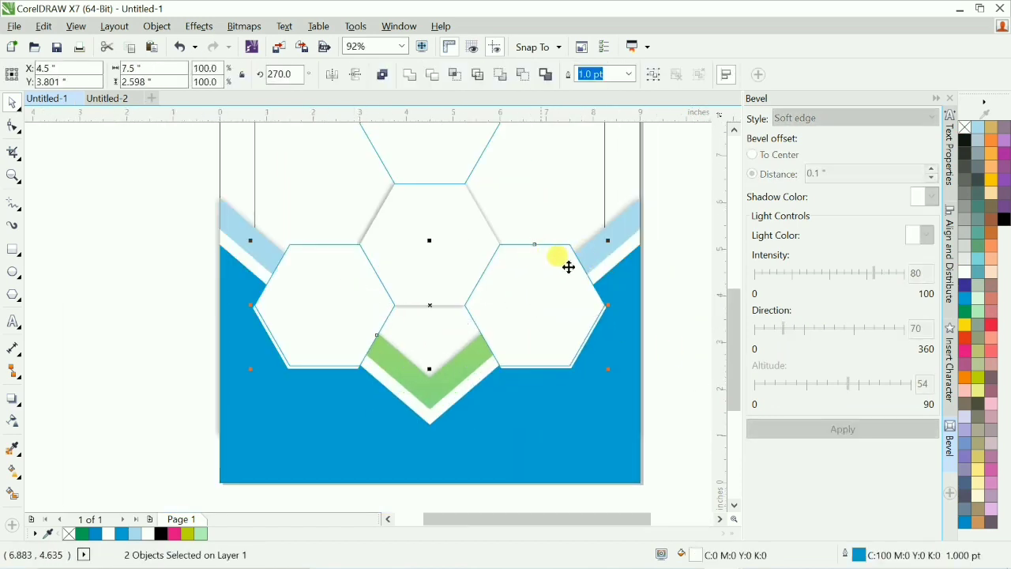
right_click(971, 129)
left_click(979, 129)
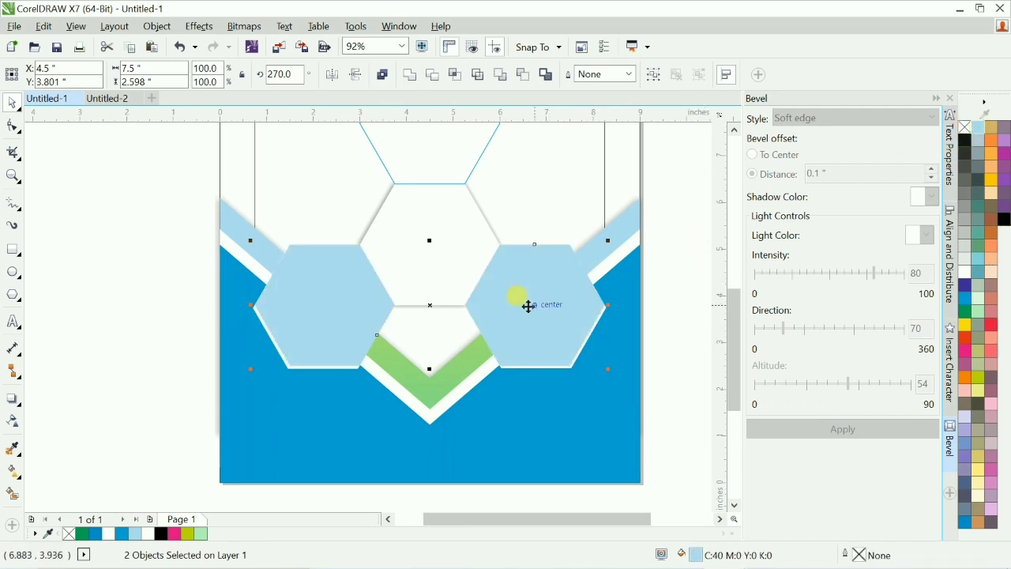
Remove the top hexagon's outline and fill it with the same light blue
scroll(529, 306, "down", 2)
left_click(675, 325)
key("F2")
left_click_drag(285, 163, 696, 417)
left_click(371, 243)
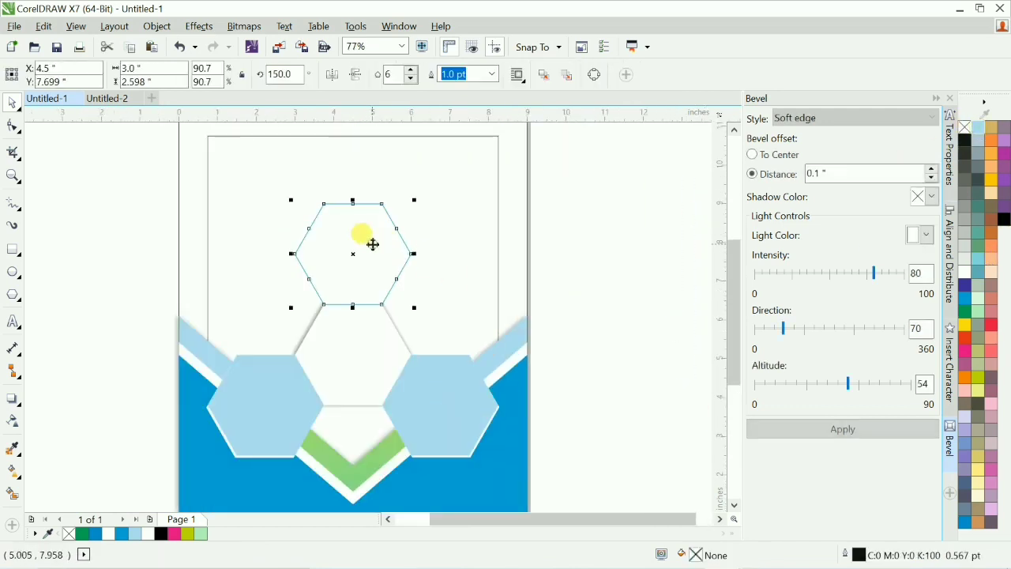
right_click(965, 126)
left_click(977, 126)
left_click(606, 332)
Move all the hexagons and their white backing copies down together to a Y position of 5.5 inches
scroll(604, 327, "down", 2)
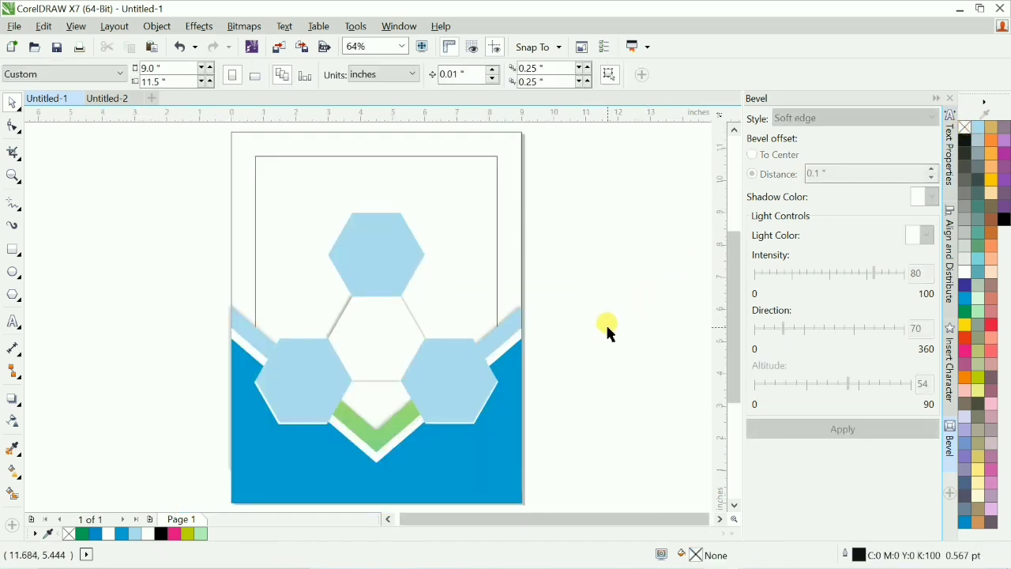
key("F2")
left_click_drag(199, 158, 602, 448)
left_click_drag(148, 187, 593, 473)
key("Down")
key("Down")
key("Down")
key("Down")
key("Down")
key("Down")
key("Down")
key("Down")
key("Down")
key("Down")
key("Down")
key("Down")
key("Down")
key("Down")
key("Down")
key("Down")
key("Down")
key("Down")
key("Down")
key("Down")
key("Down")
key("Down")
key("Down")
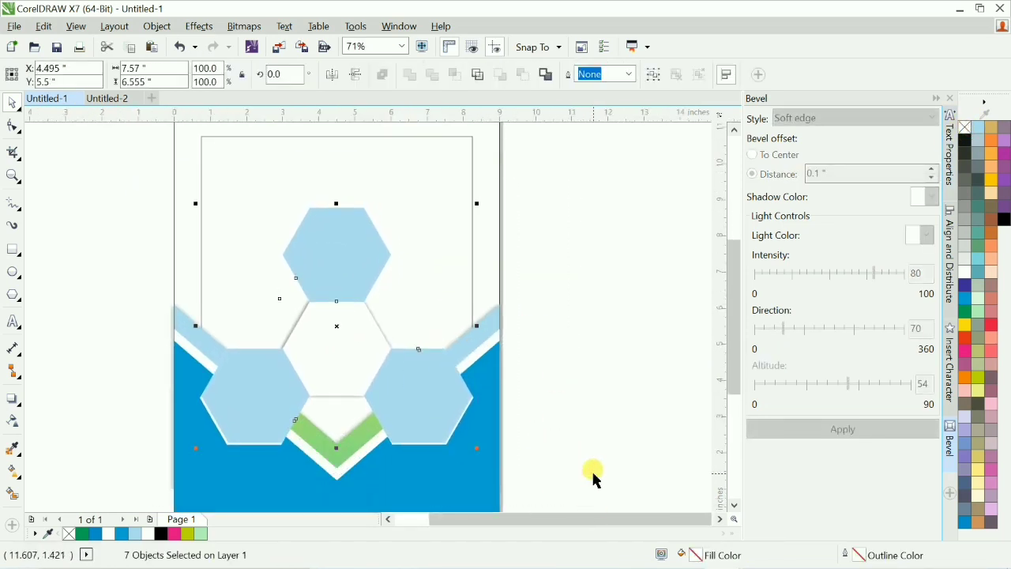
key("Down")
key("Down")
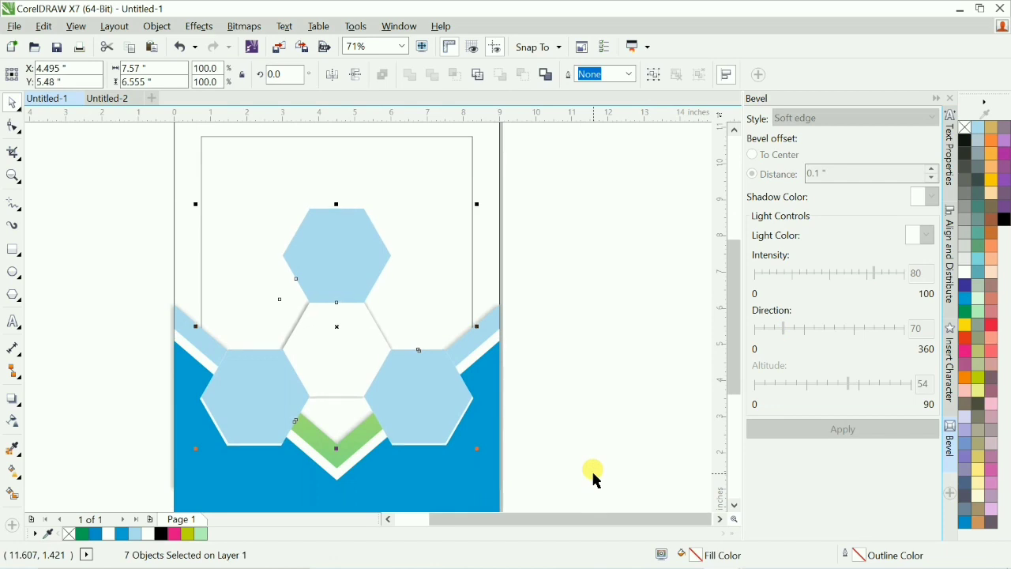
key("Up")
key("Up")
left_click(589, 429)
scroll(607, 409, "down", 1)
scroll(610, 404, "down", 2)
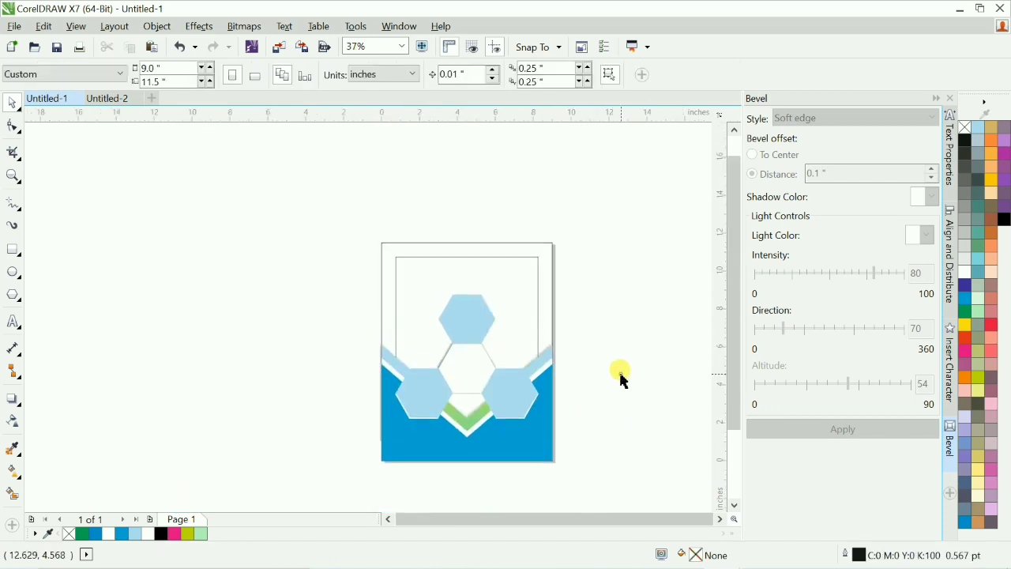
scroll(600, 411, "up", 2)
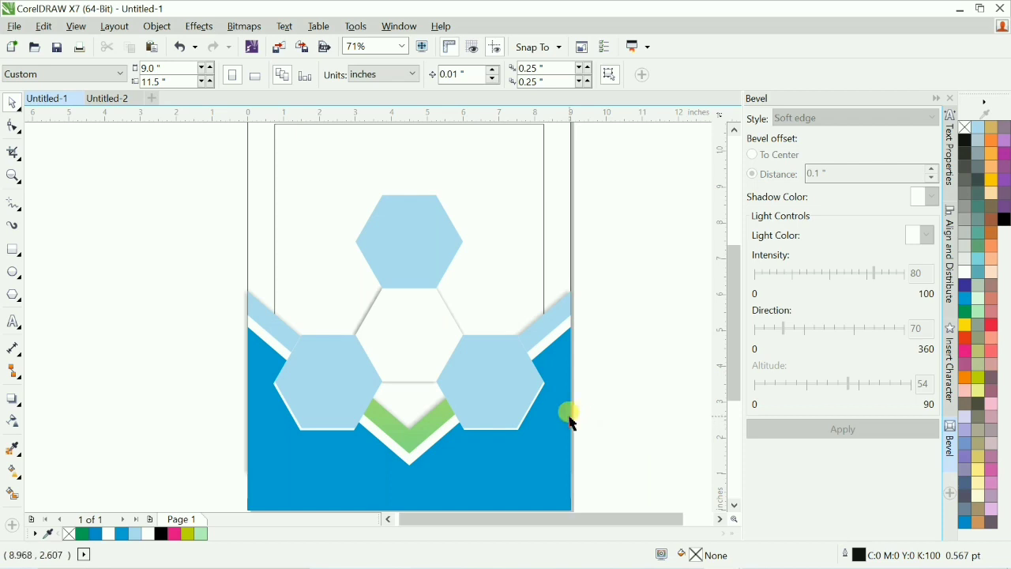
scroll(572, 423, "down", 1)
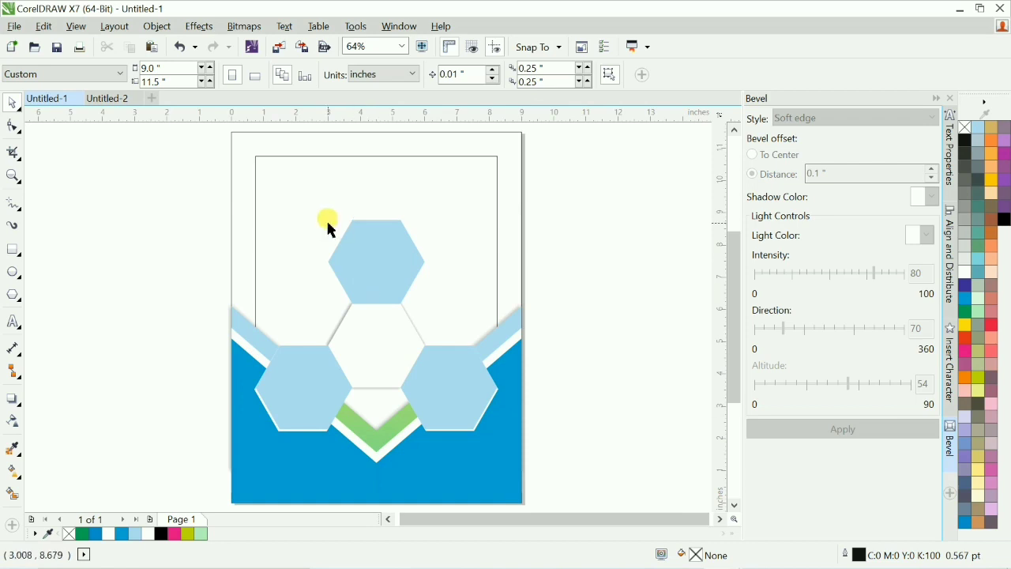
Copy the three-line font name list from Untitled-2 and paste it beside the page in Untitled-1
key("ctrl+Tab")
left_click(221, 244)
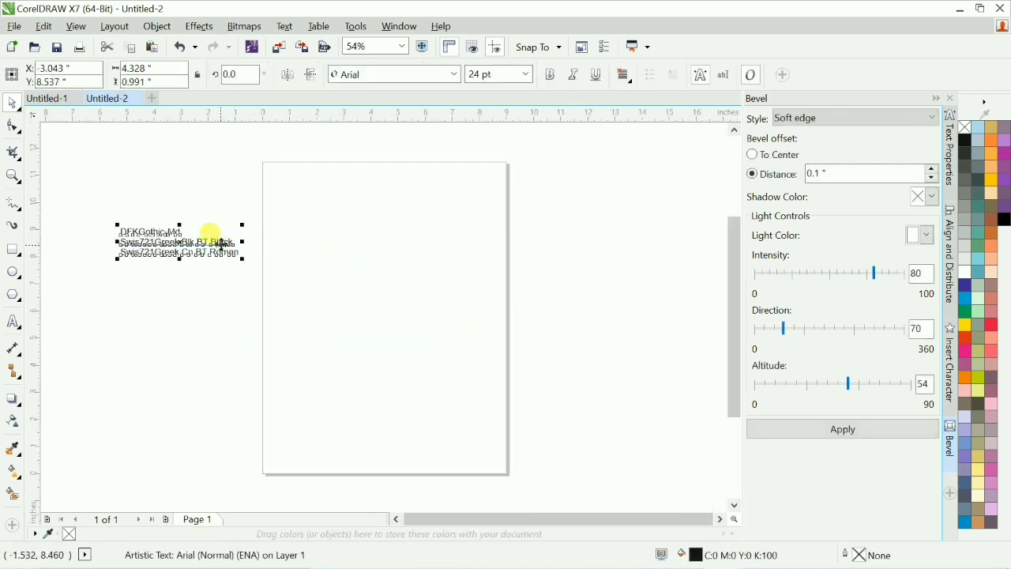
key("ctrl+Tab")
left_click(174, 273)
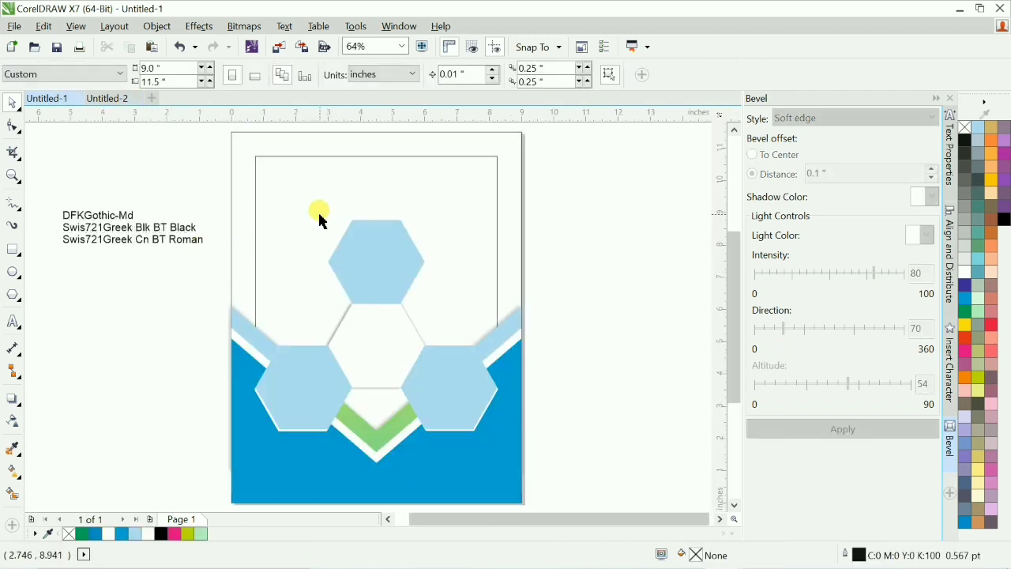
Add the artistic text "computer" above the top hexagon and convert it to uppercase
key("F8")
left_click(302, 187)
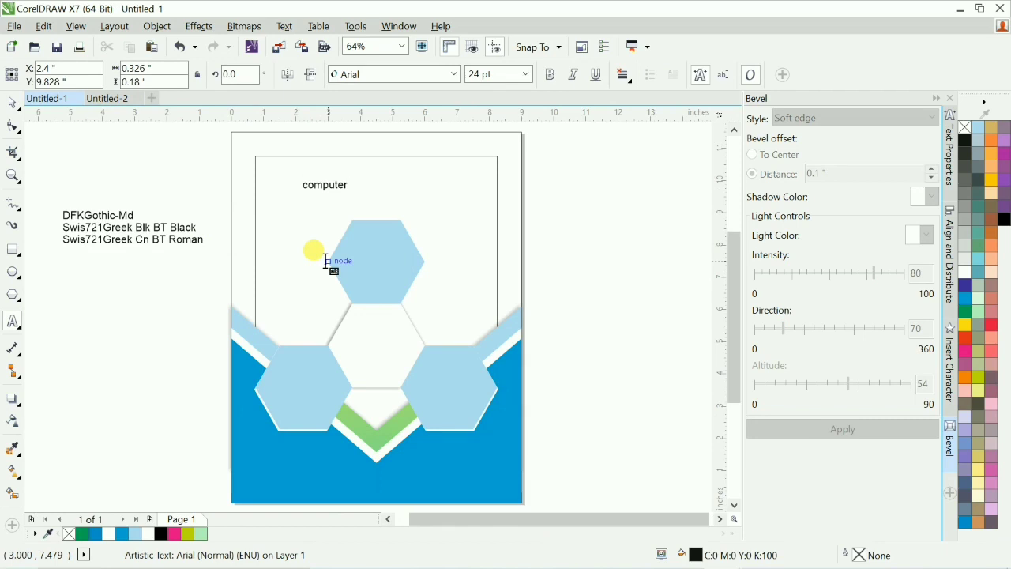
key("shift+F4")
key("shift+F3")
key("u")
key("Return")
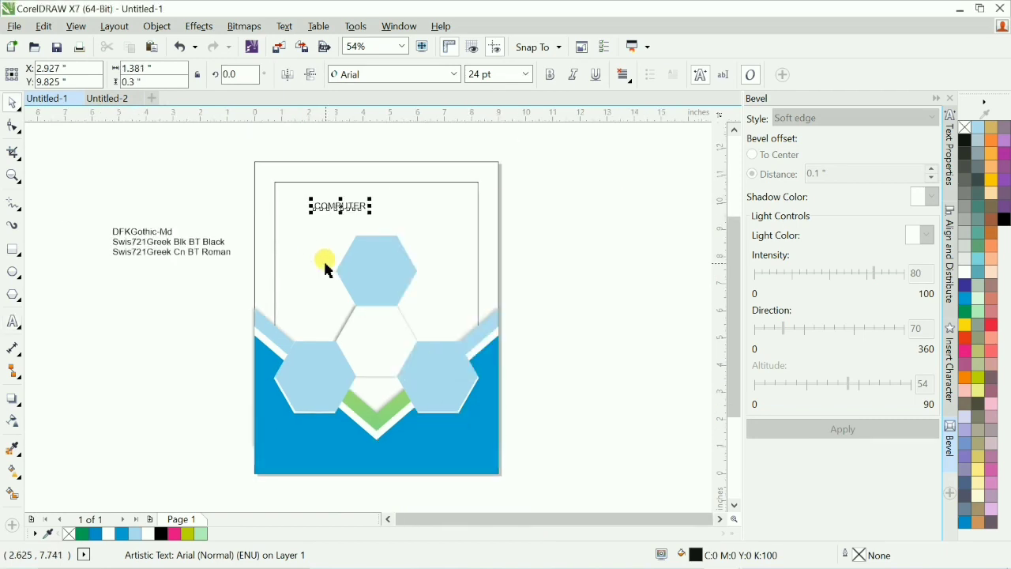
Centre the COMPUTER text horizontally on the page and enlarge it to about 88.6 pt
left_click_drag(217, 187, 586, 329)
left_click(511, 258, "shift")
key("c")
left_click(322, 222)
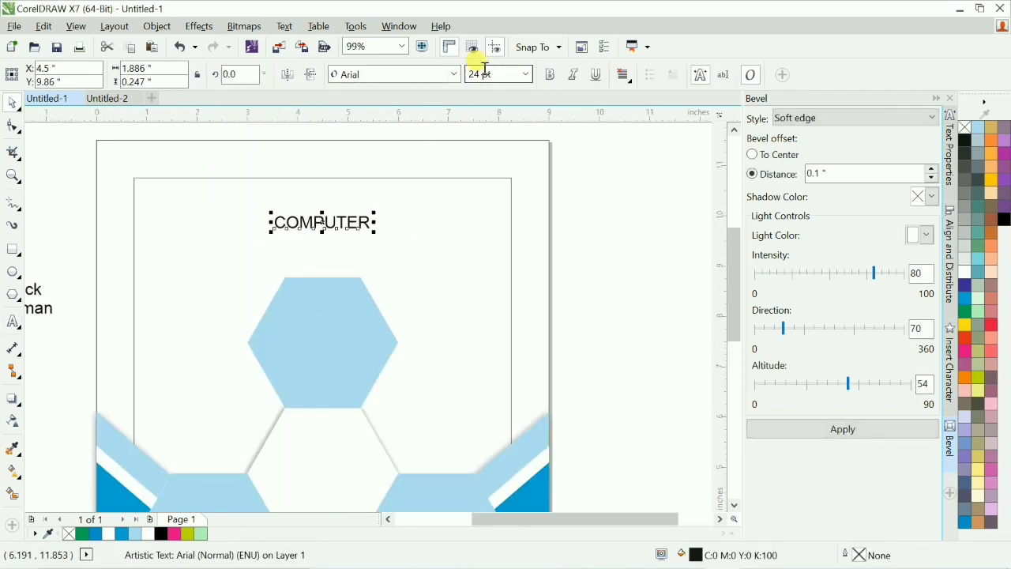
left_click_drag(374, 230, 499, 285)
scroll(447, 129, "down", 1)
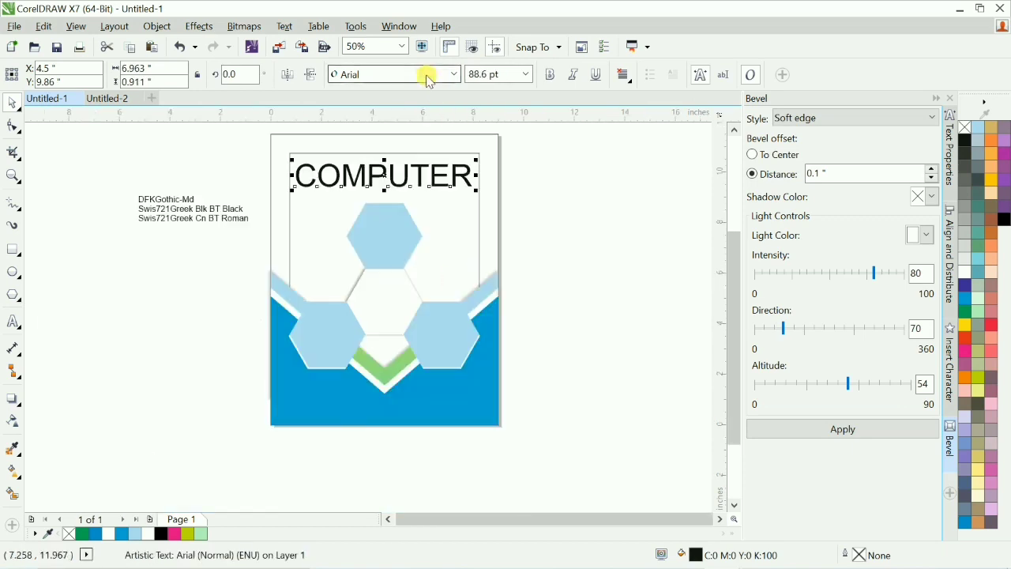
Set the COMPUTER text in Swis721Greek Blk BT, recentre it horizontally and scale it to about 81 pt so it fits the frame
left_click(428, 74)
left_click(415, 103)
left_click(108, 150)
scroll(432, 269, "up", 1)
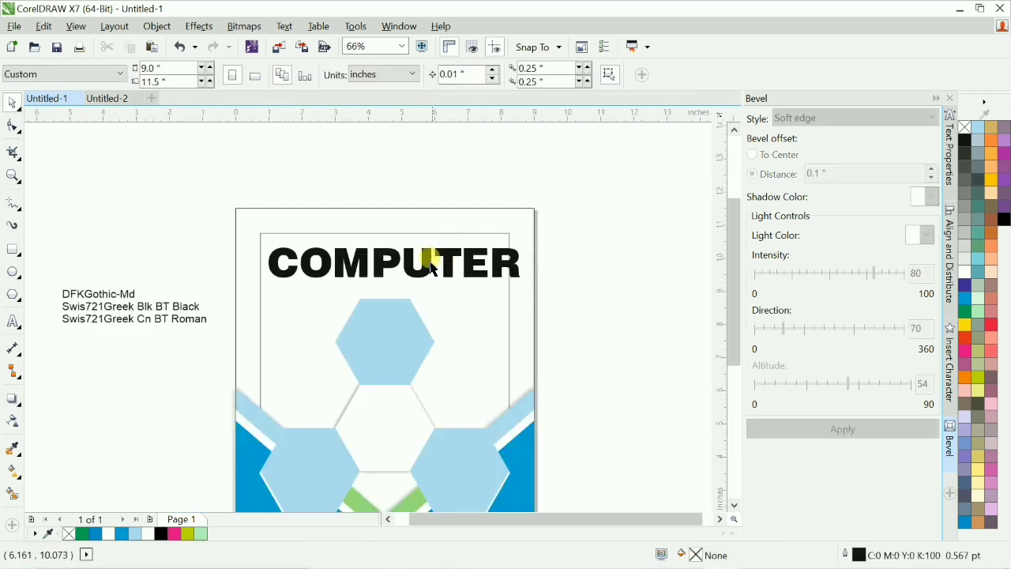
left_click(434, 269)
key("c")
left_click_drag(514, 281, 504, 282)
left_click(571, 300)
Nudge the COMPUTER heading down to a Y position of 9.847 inches
left_click(455, 274)
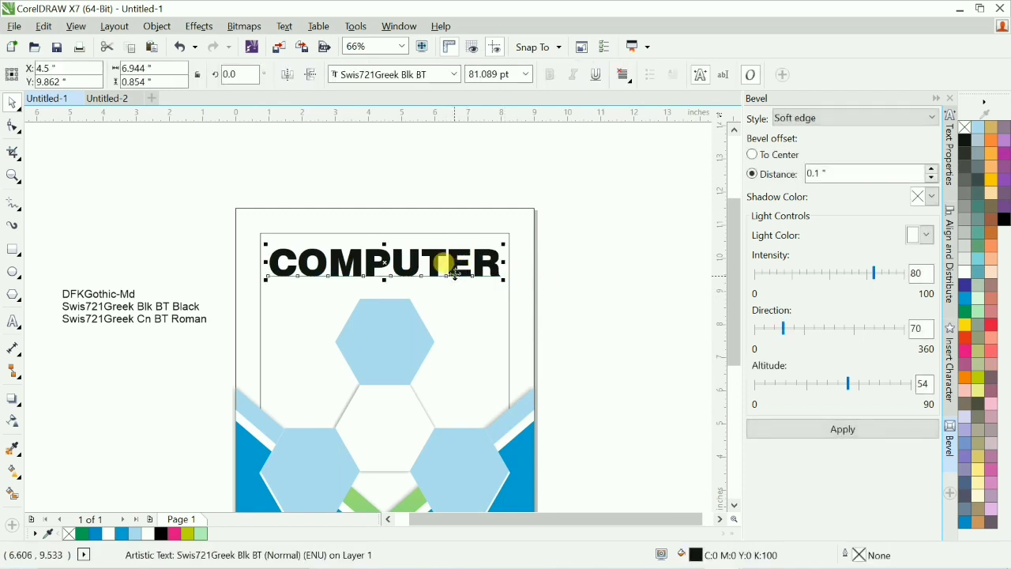
scroll(455, 273, "down", 2)
left_click(529, 279)
key("F2")
left_click_drag(245, 192, 537, 286)
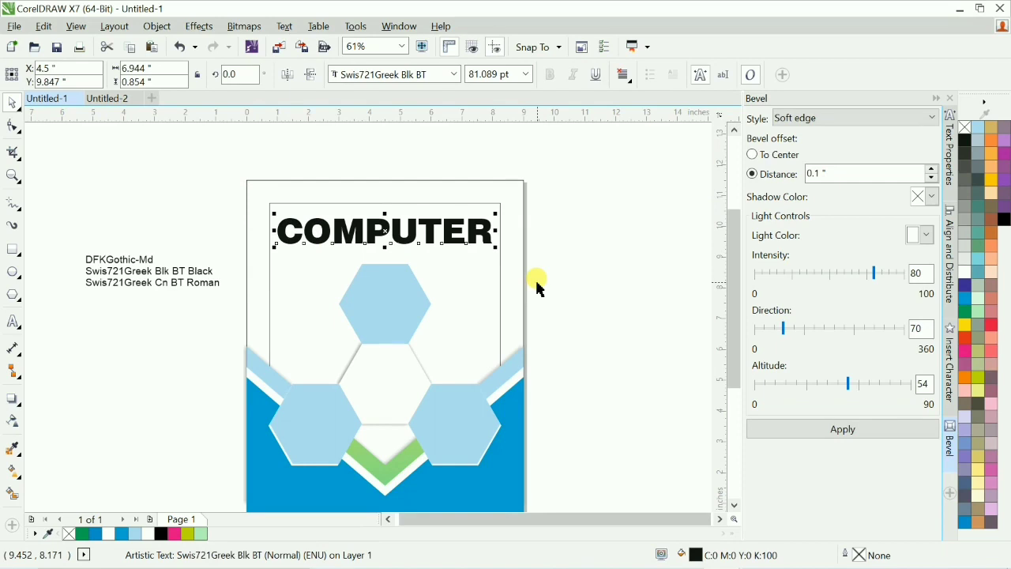
scroll(545, 288, "down", 3)
Fill the COMPUTER heading with magenta (C0 M100 Y0 K0)
left_click(595, 312)
scroll(588, 310, "up", 4)
key("F3")
key("F2")
left_click_drag(293, 185, 525, 319)
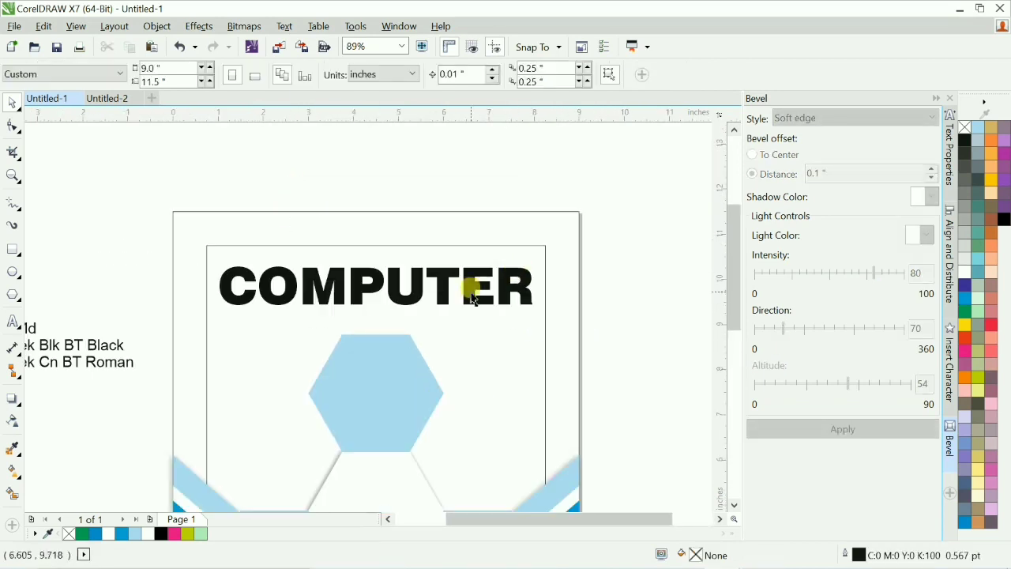
left_click(472, 294)
key("F4")
left_click(965, 357)
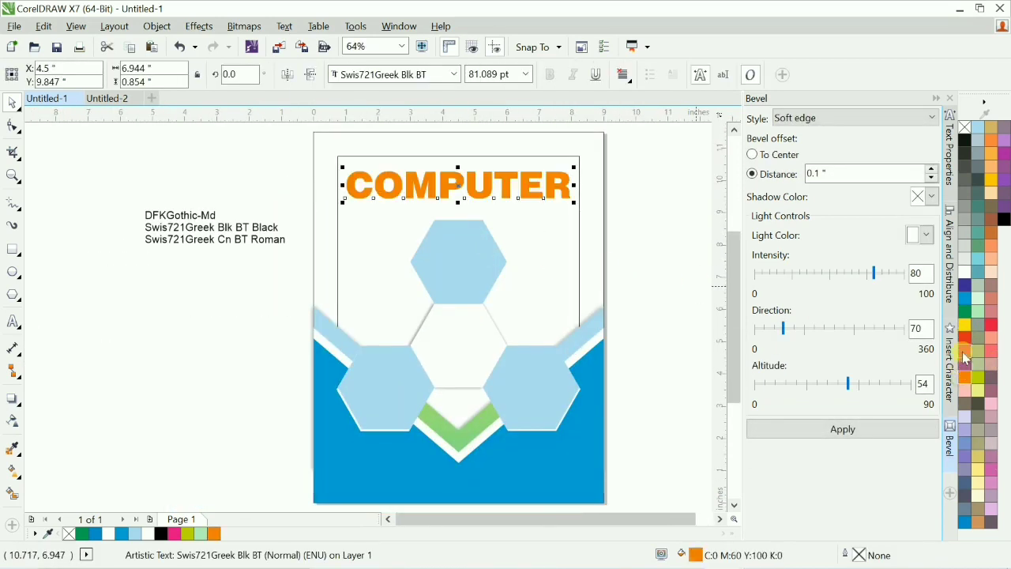
left_click(965, 352)
scroll(646, 217, "up", 1)
left_click(659, 239)
Recolour the light blue V-shaped band at the upper edge of the footer to pale green
key("F2")
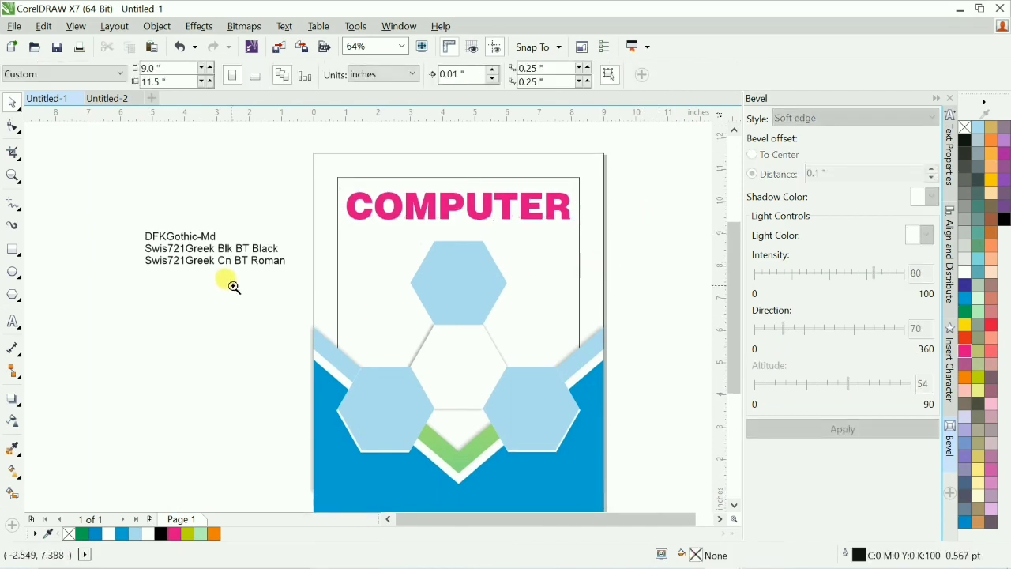
left_click_drag(232, 285, 647, 480)
left_click(612, 267)
key("F3")
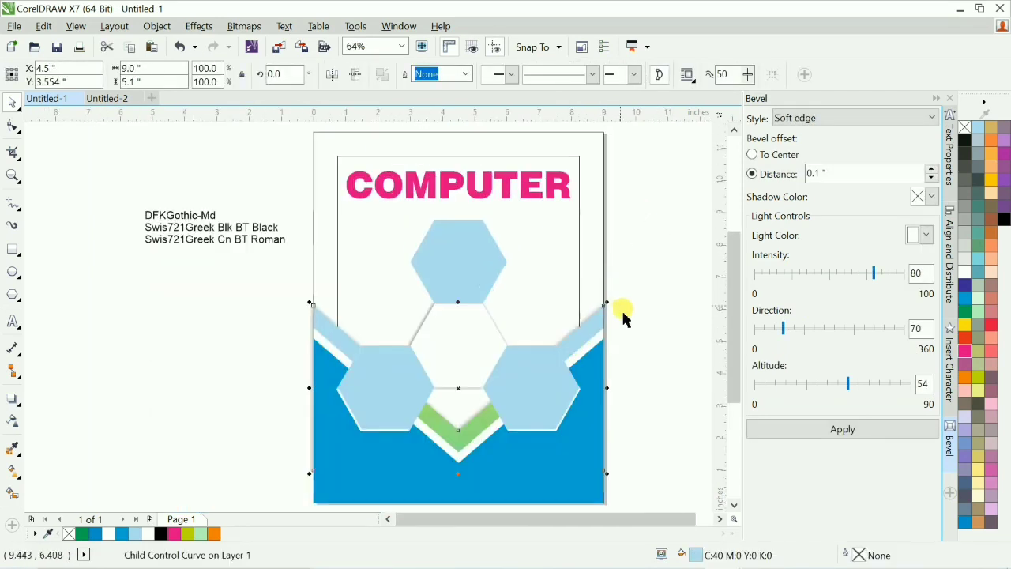
left_click(598, 328)
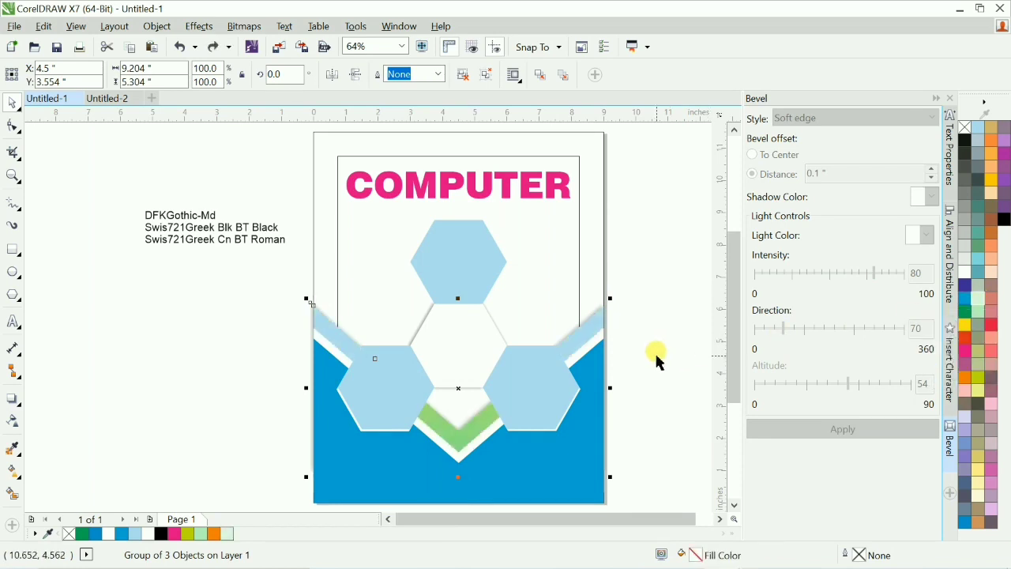
left_click(598, 324, "ctrl")
left_click_drag(598, 325, 594, 287)
key("ctrl+z")
left_click(978, 299)
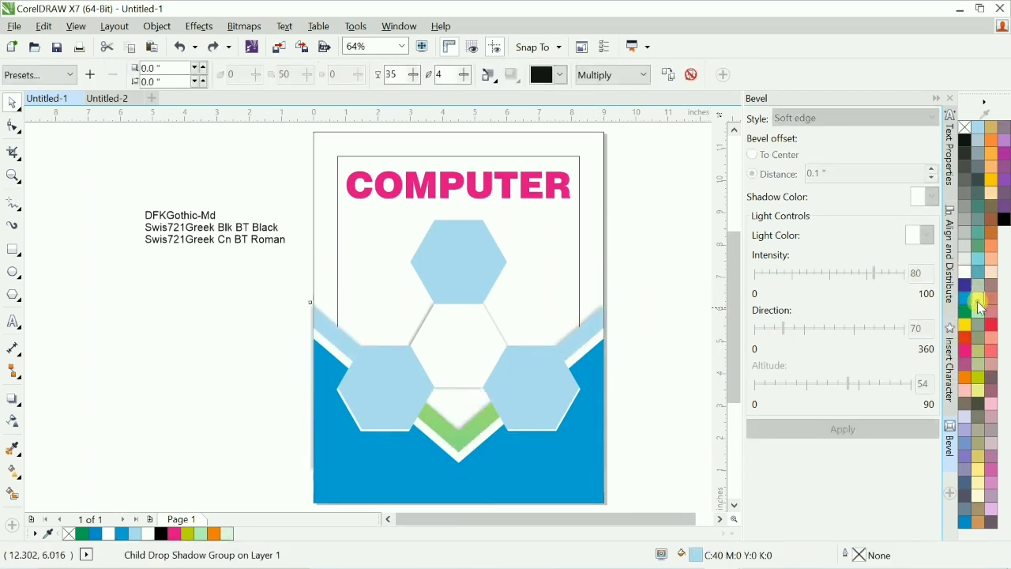
left_click(672, 388)
scroll(672, 387, "up", 1)
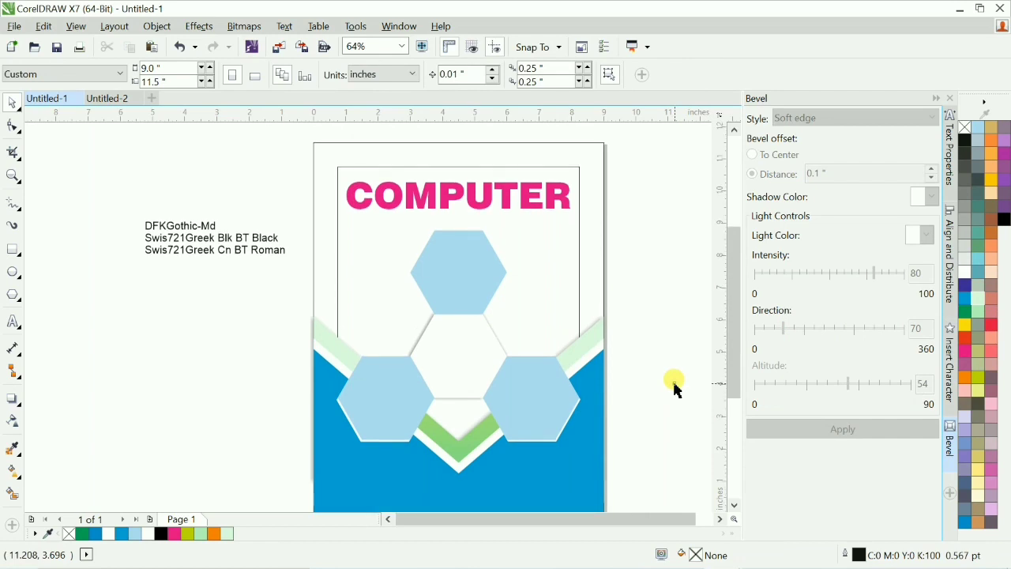
Apply a Soft edge bevel to the COMPUTER heading with a 0.1 inch distance, intensity 80, direction 70 and altitude 54
scroll(672, 387, "down", 2)
left_click(534, 199)
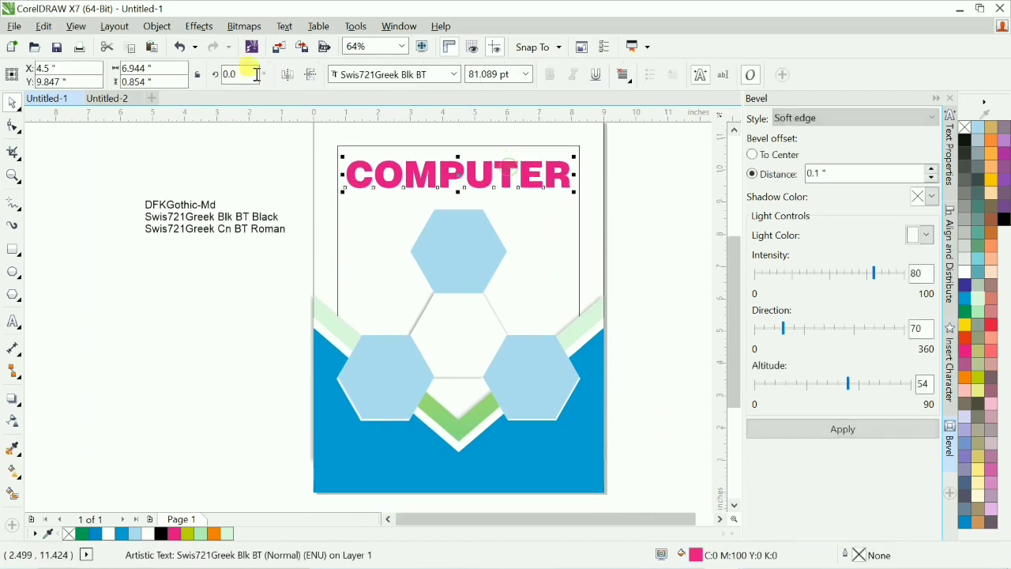
left_click(244, 29)
mouse_move(198, 34)
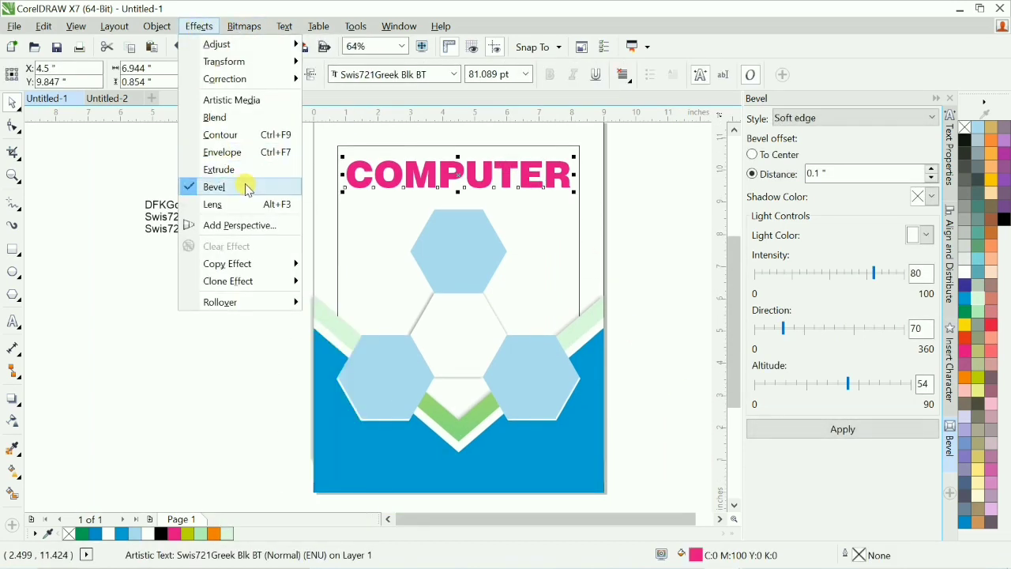
left_click(245, 187)
left_click(198, 27)
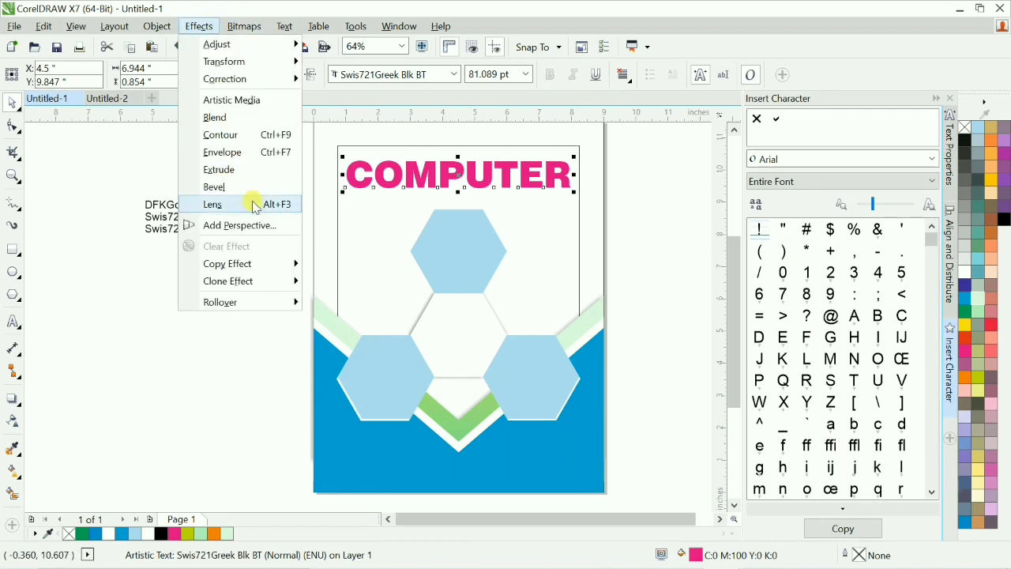
left_click(248, 187)
left_click(844, 430)
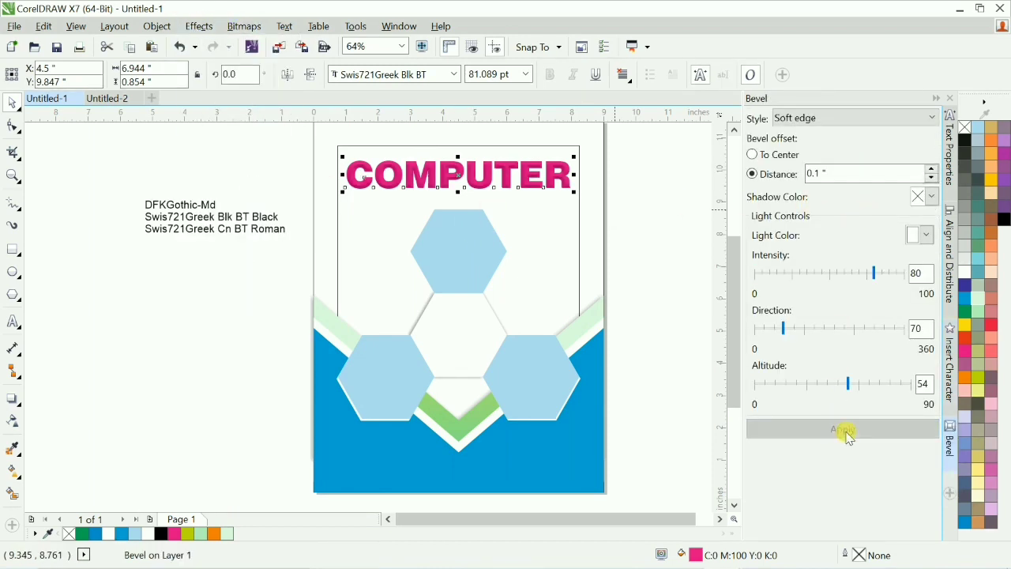
left_click(645, 266)
Convert the bevelled COMPUTER heading to a 300 dpi CMYK bitmap with anti-aliasing and a transparent background
left_click_drag(292, 135, 616, 241)
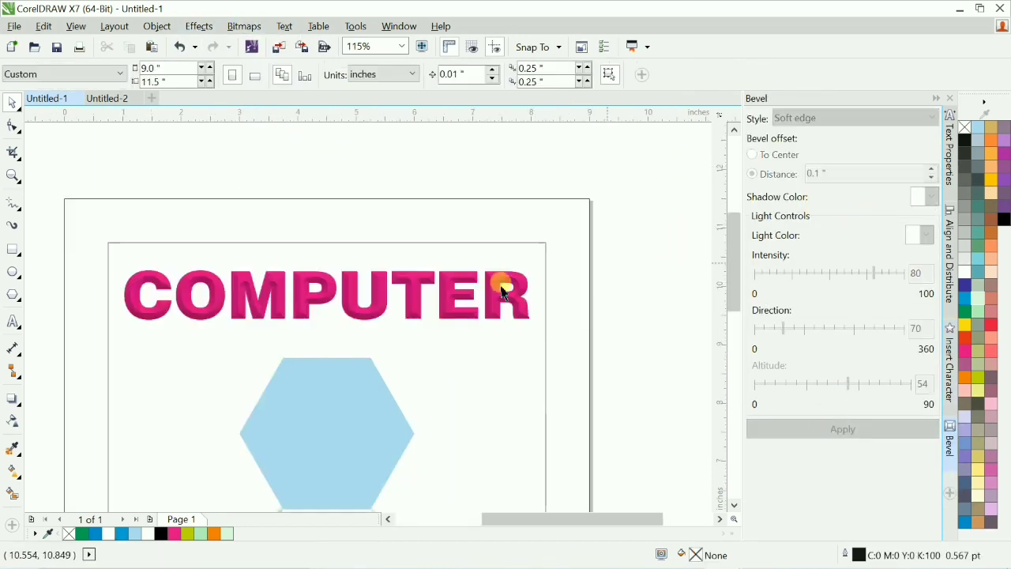
left_click(453, 303)
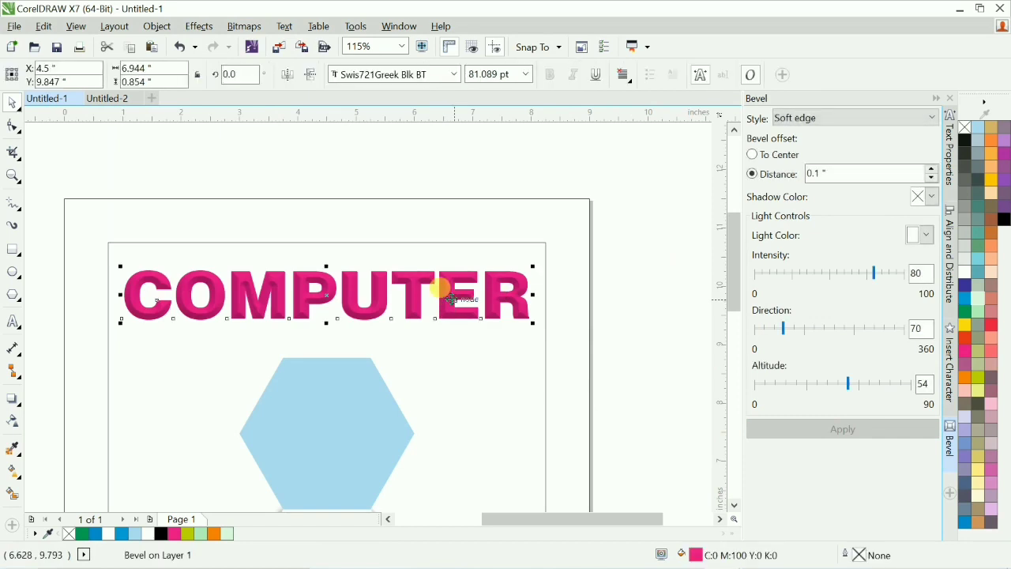
key("alt+b")
key("Return")
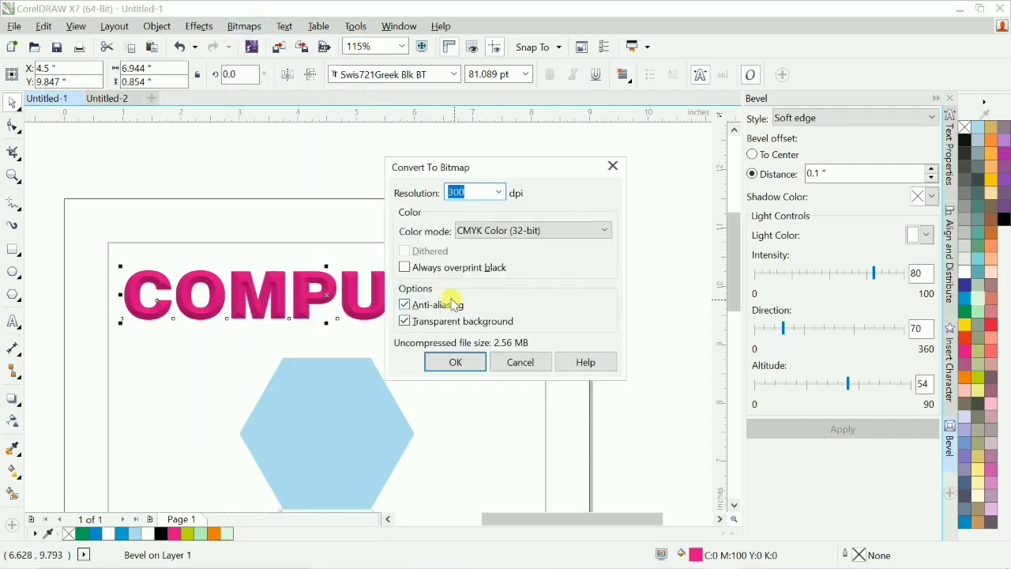
key("Return")
Apply a Gaussian Blur with a 10-pixel radius to the COMPUTER bitmap
key("alt+b")
mouse_move(300, 358)
left_click(413, 376)
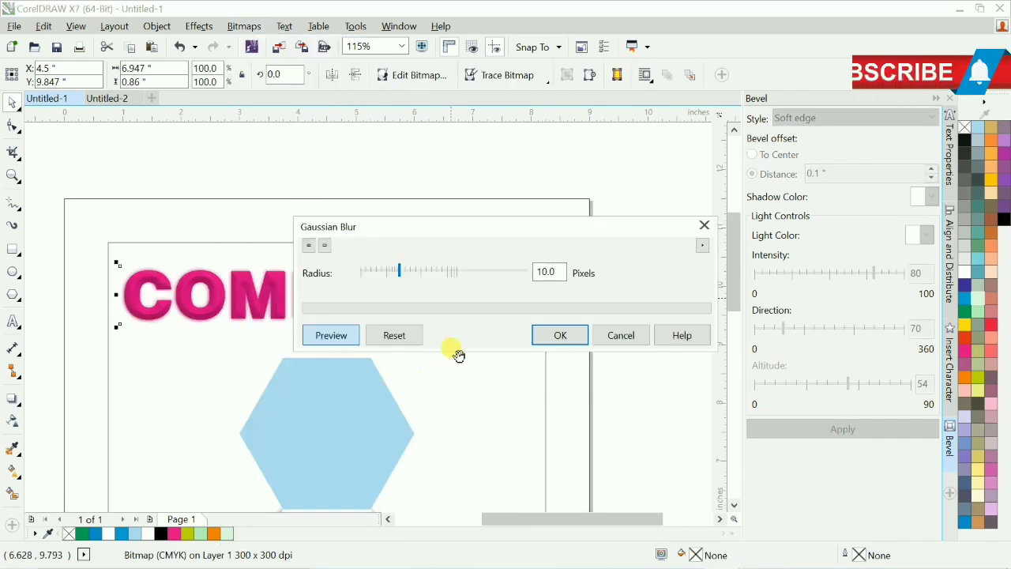
left_click(560, 334)
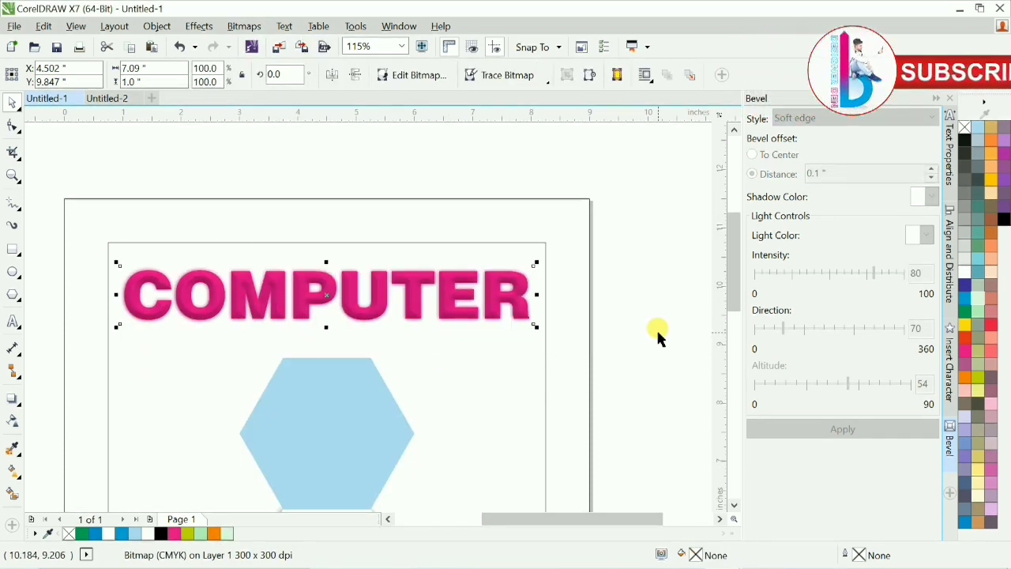
Examine the blurred letter edges of the COMPUTER heading up close
key("F2")
left_click_drag(360, 260, 435, 313)
scroll(435, 292, "down", 4)
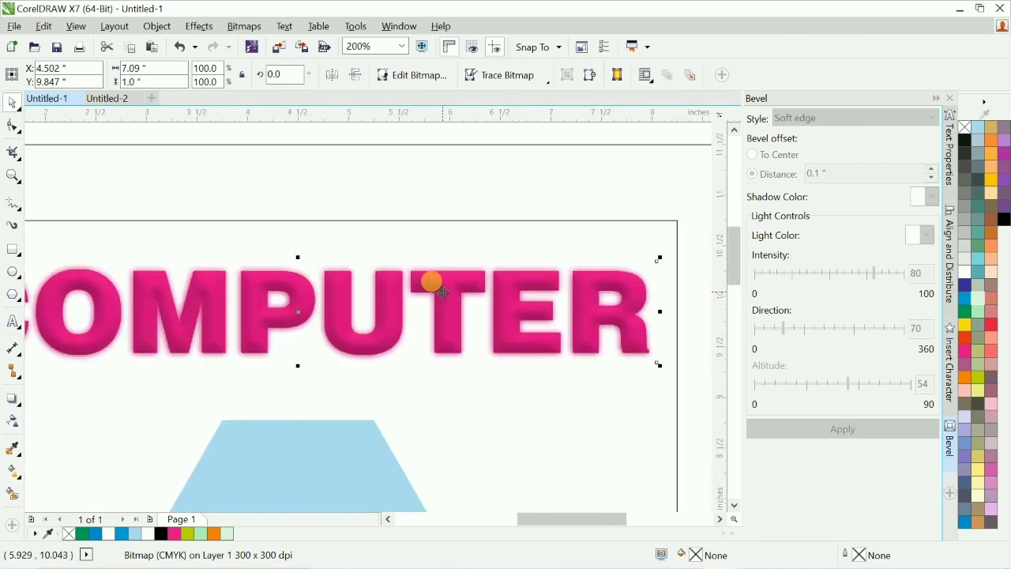
scroll(443, 292, "down", 2)
left_click(129, 232)
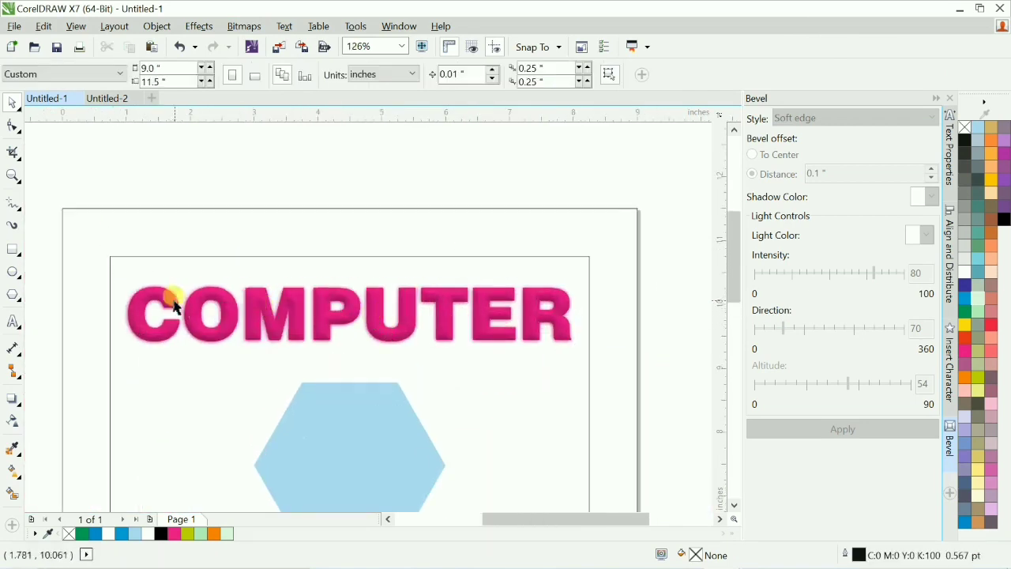
scroll(175, 307, "up", 5)
scroll(176, 282, "down", 6)
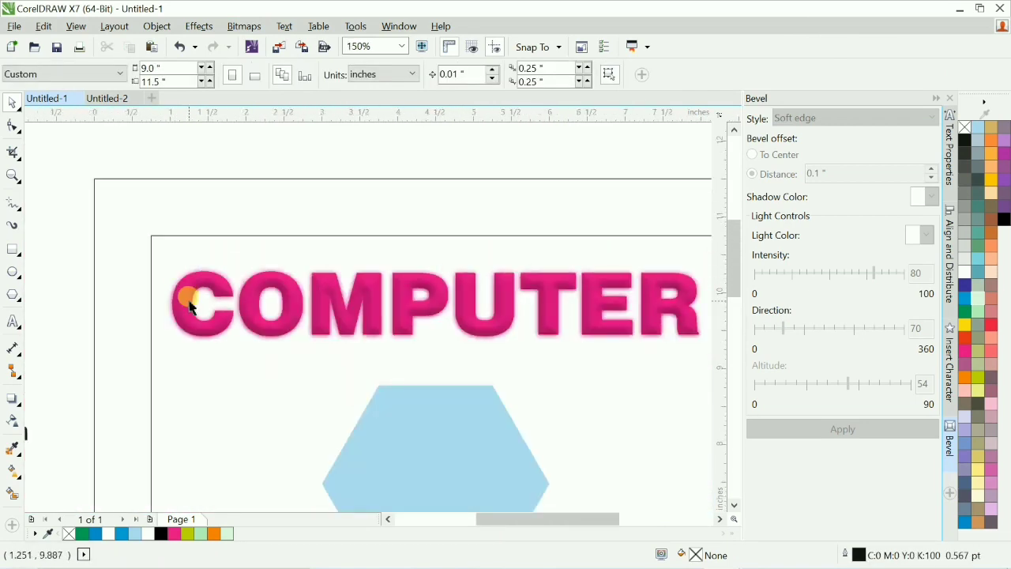
left_click(188, 297)
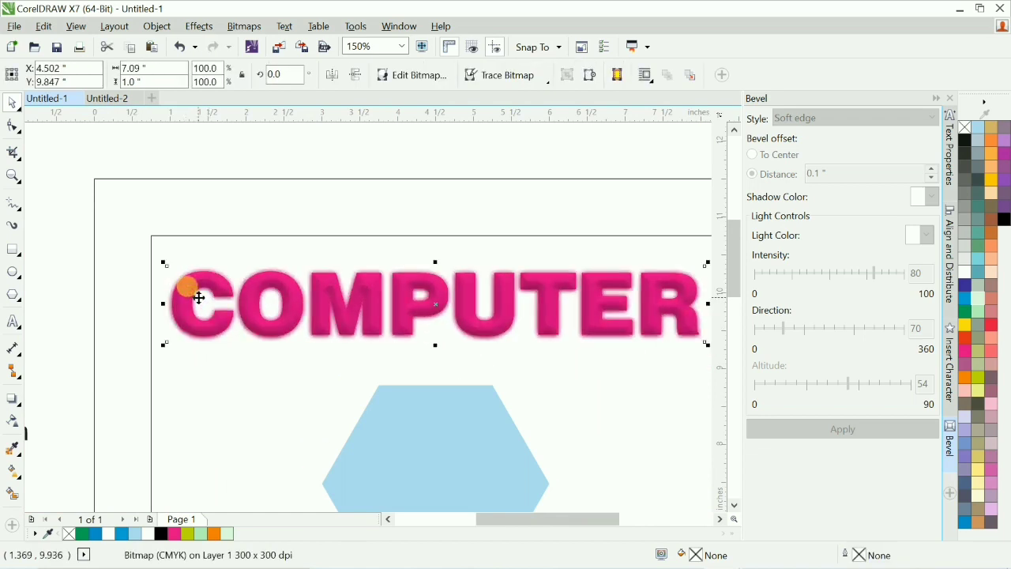
left_click(226, 311)
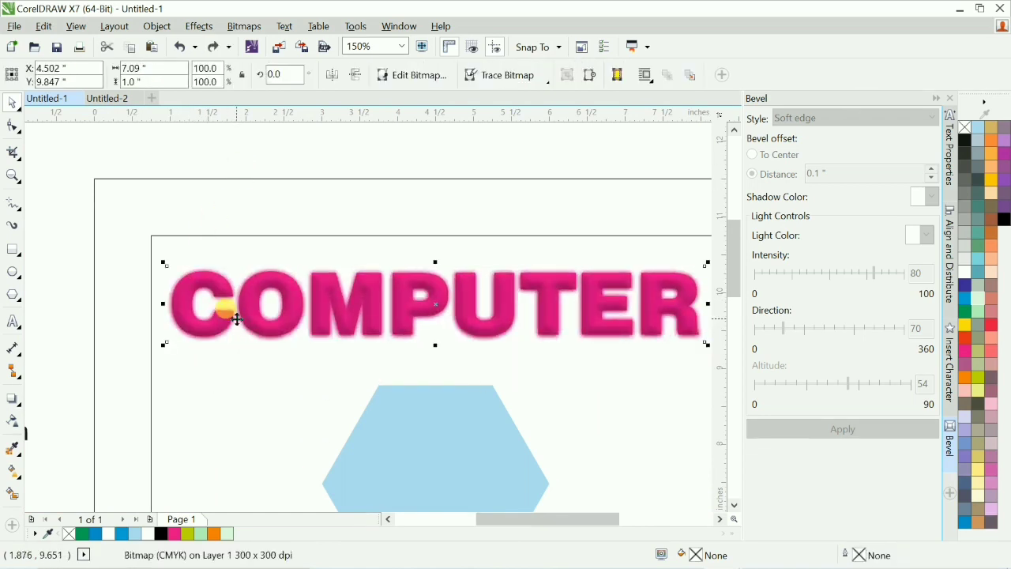
left_click_drag(207, 308, 339, 371)
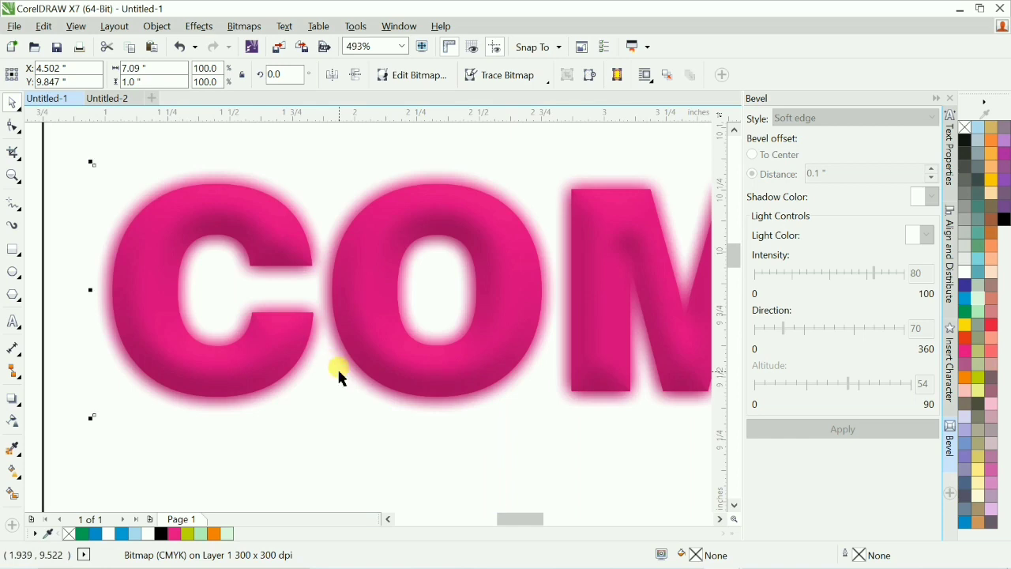
Send the blurred COMPUTER bitmap to the back so it sits behind the bevelled heading as a glow
left_click_drag(513, 322, 487, 388)
key("ctrl+z")
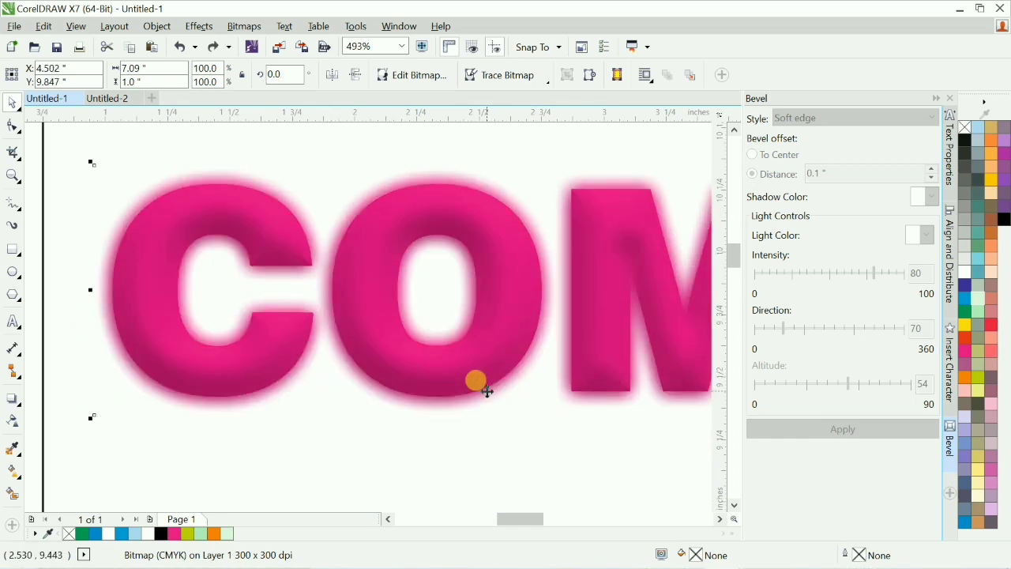
key("shift+Page_Down")
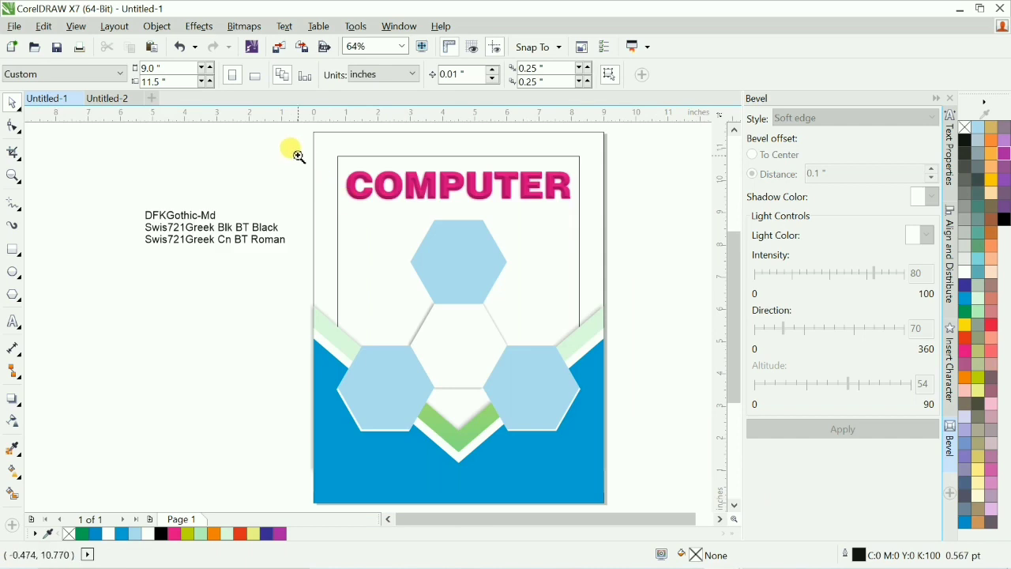
Group the bevelled COMPUTER heading with its blurred glow
left_click_drag(298, 155, 618, 235)
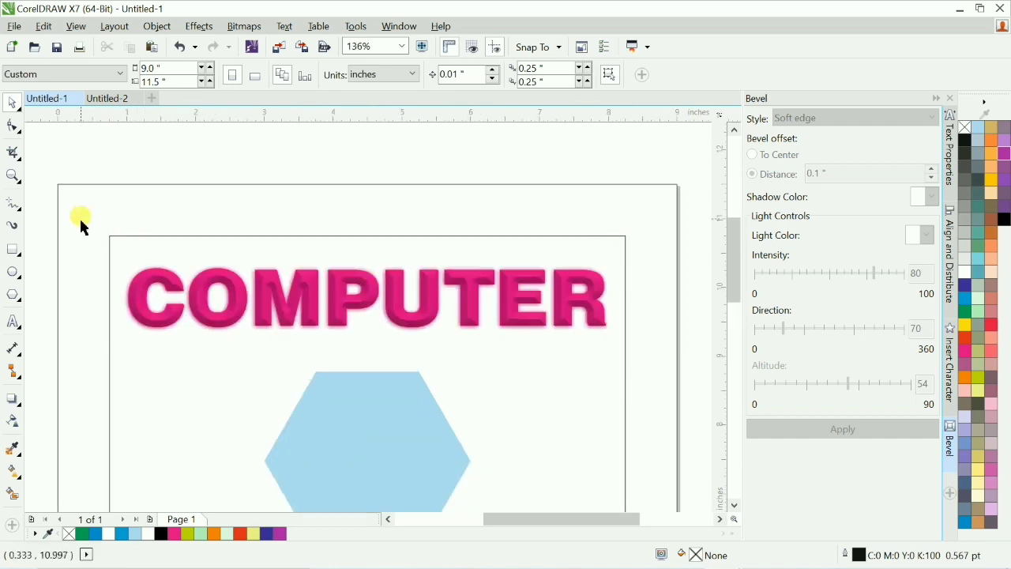
left_click_drag(81, 220, 671, 354)
key("ctrl+g")
key("F4")
left_click(632, 288)
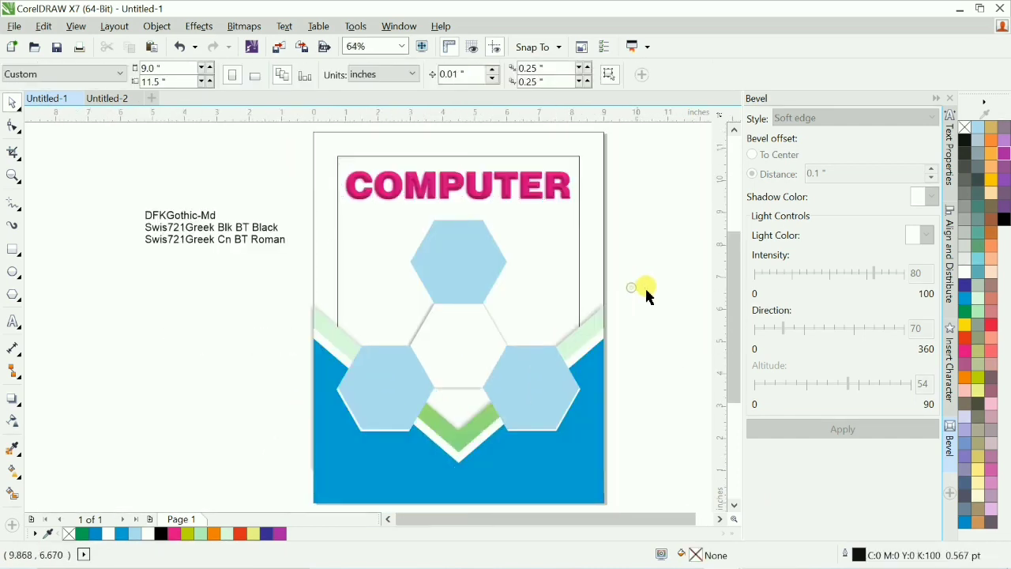
Set the bevel light direction of the COMPUTER heading inside the group to 120
left_click_drag(289, 180, 629, 466)
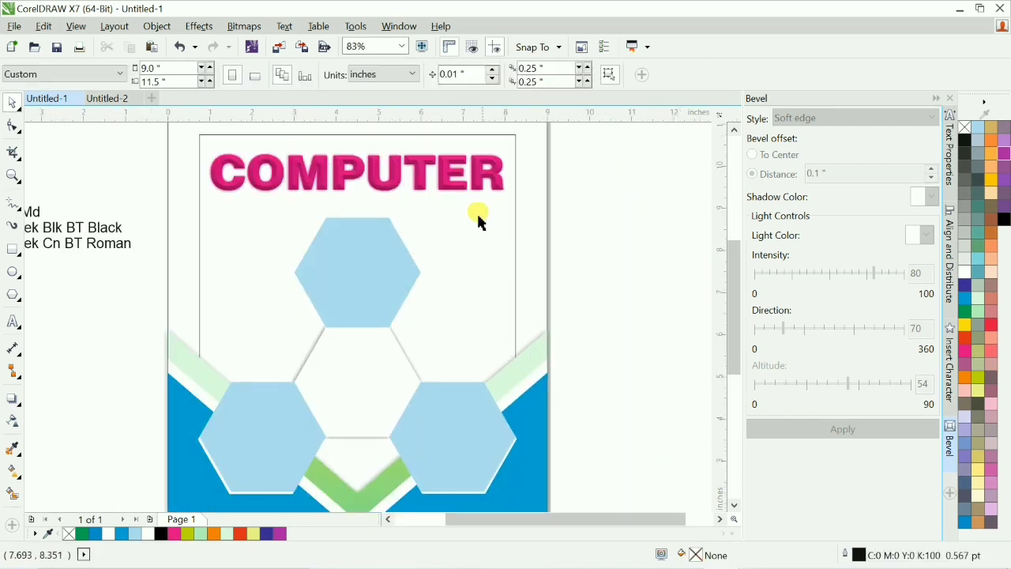
double_click(446, 172)
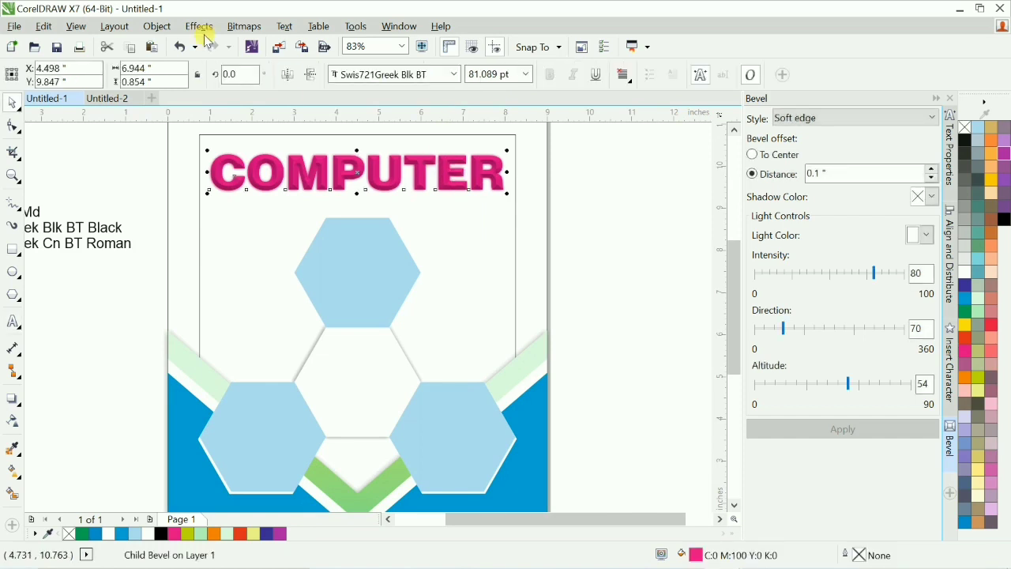
left_click(853, 273)
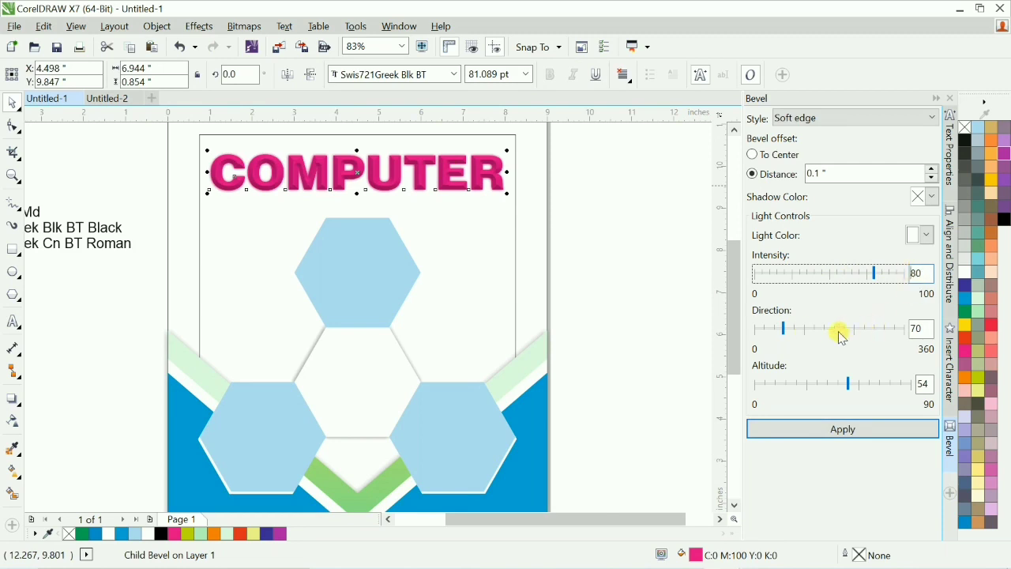
left_click(805, 329)
left_click(203, 150)
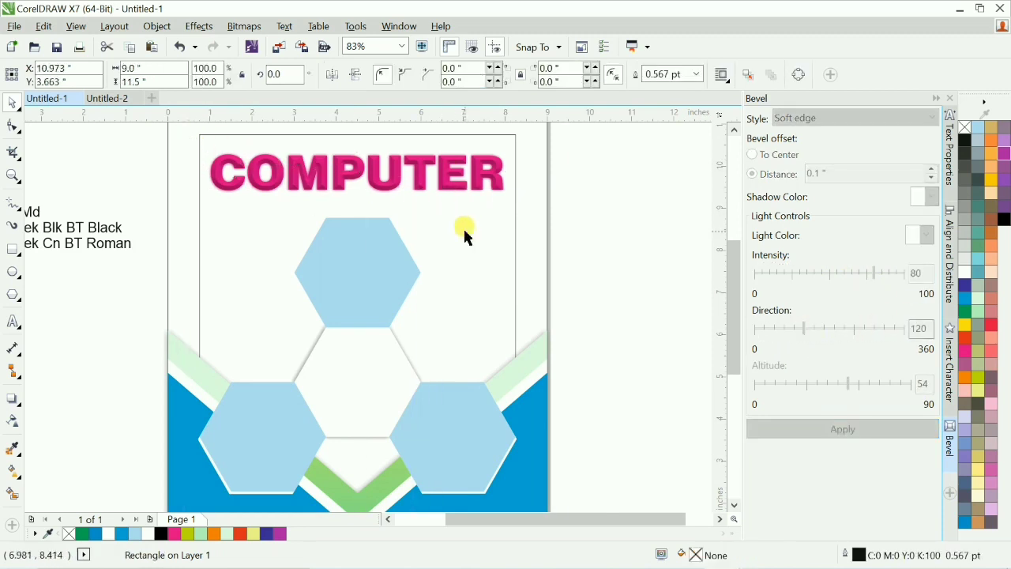
Apply a bevel light direction of 245 and an altitude of 37 to the COMPUTER heading
scroll(371, 181, "up", 4)
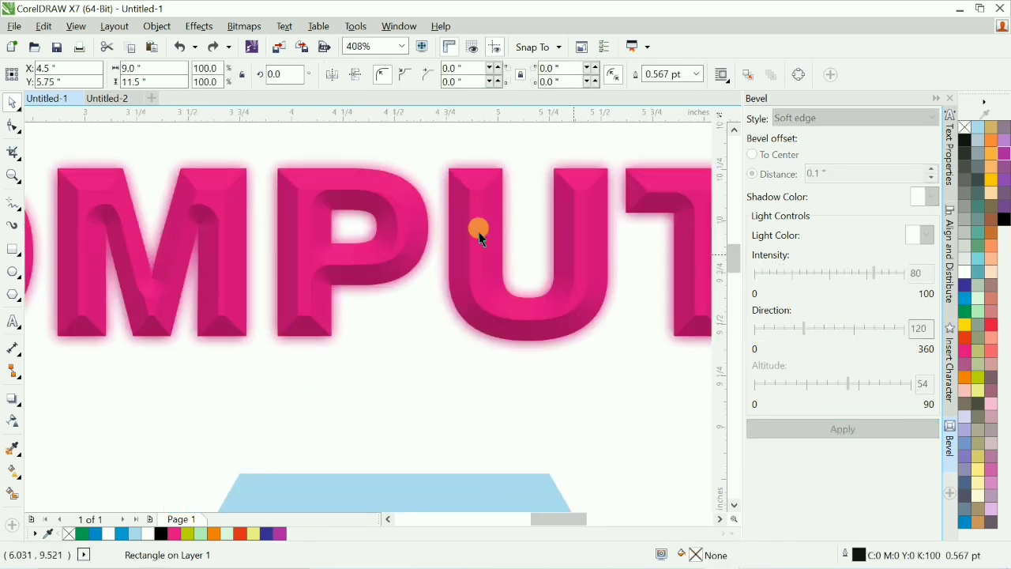
left_click(480, 229)
left_click(828, 332)
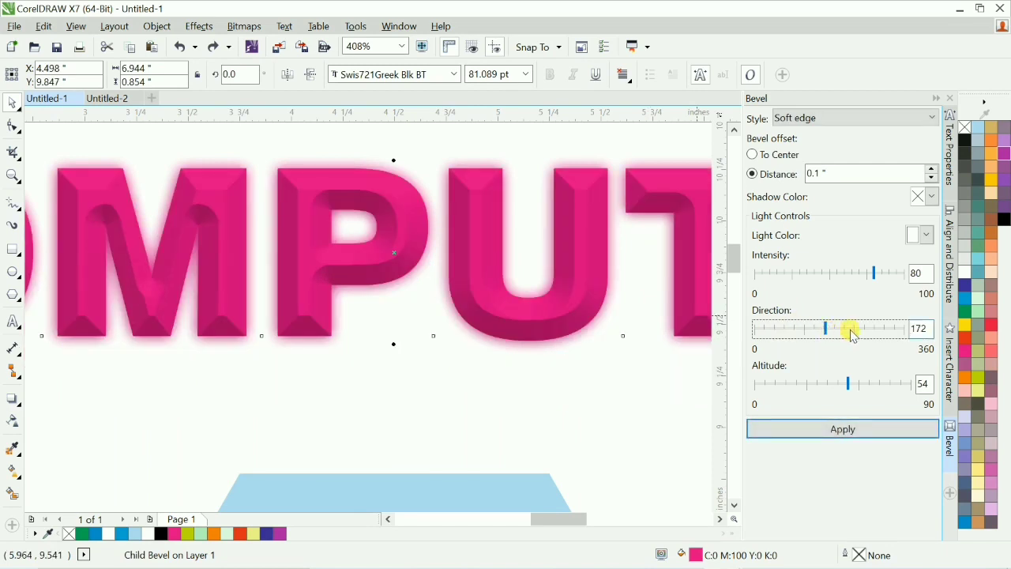
left_click_drag(829, 385, 818, 385)
left_click(844, 430)
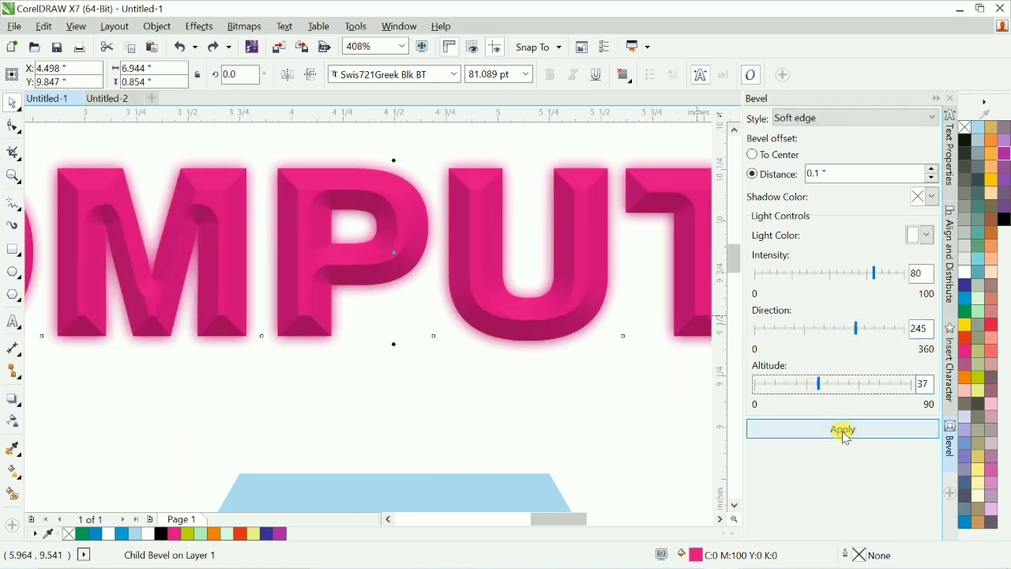
Apply bevel intensity 100, direction 75 and altitude 50 to the COMPUTER heading
left_click(874, 274)
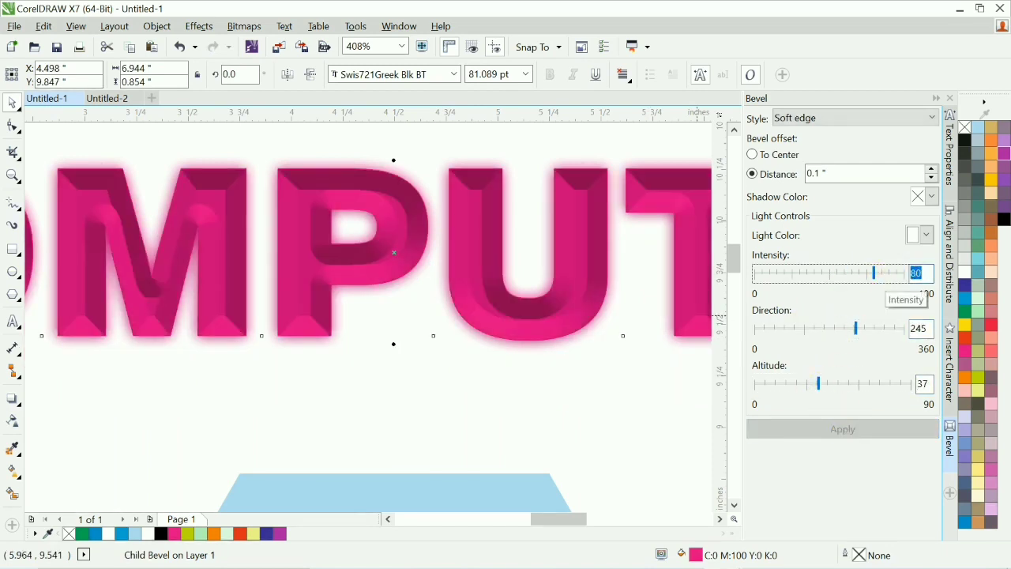
left_click(891, 430)
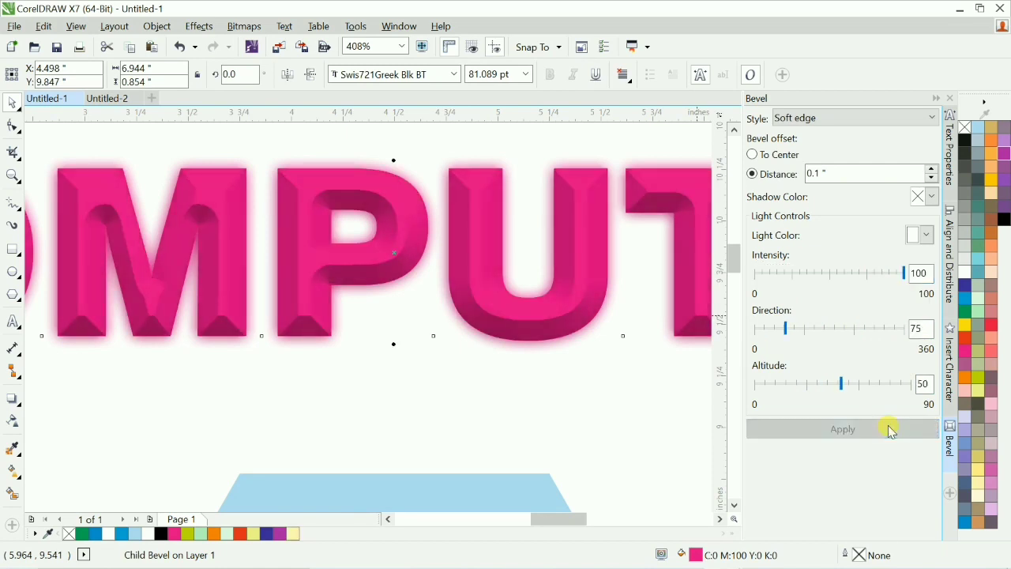
left_click(556, 424)
Check the bevelled COMPUTER heading and save the drawing as Computer Title.cdr in D:\COREL WORK
scroll(594, 394, "down", 2)
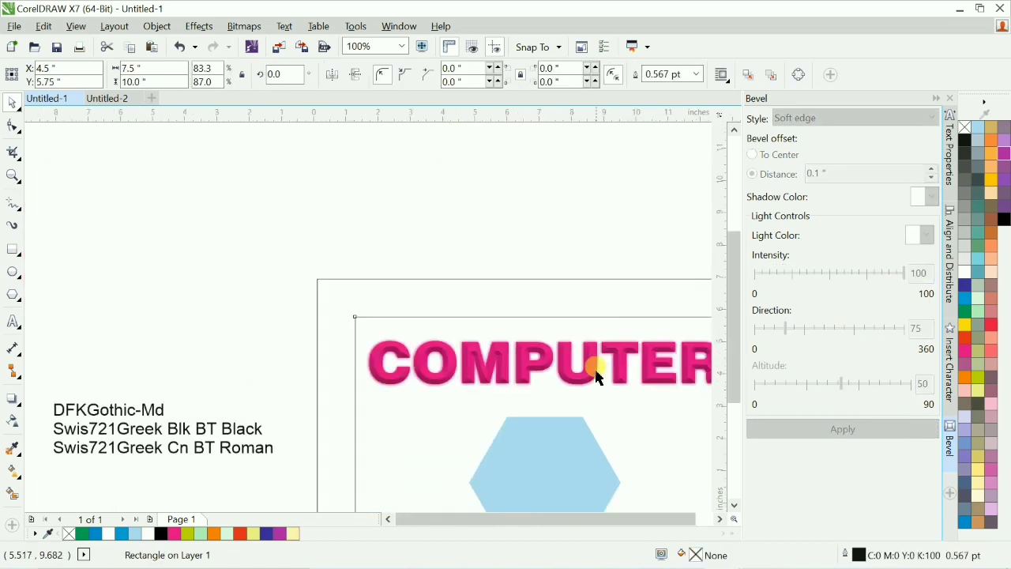
key("F4")
left_click(627, 279)
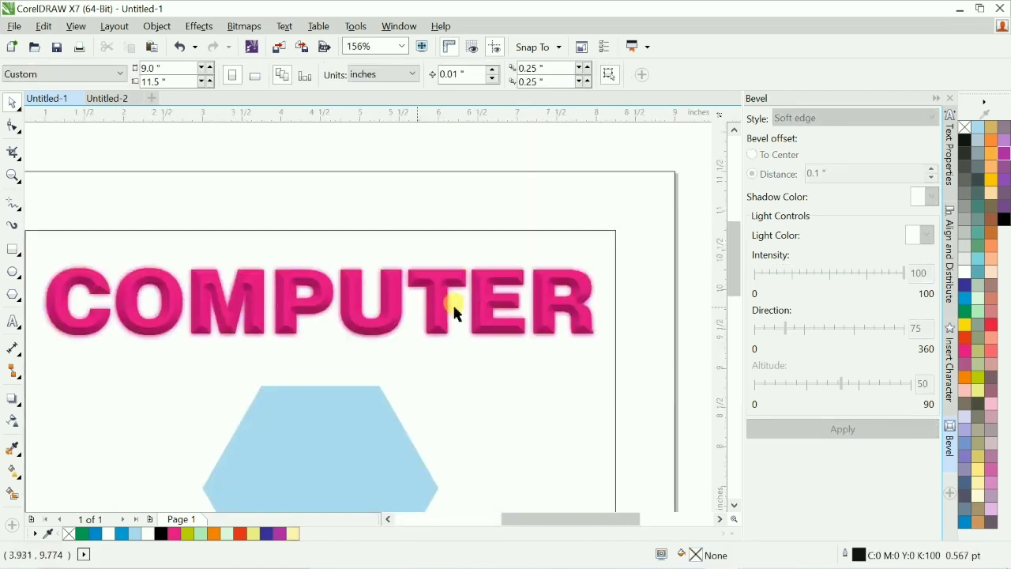
key("F2")
left_click_drag(490, 267, 599, 319)
scroll(599, 319, "down", 1)
scroll(598, 319, "down", 2)
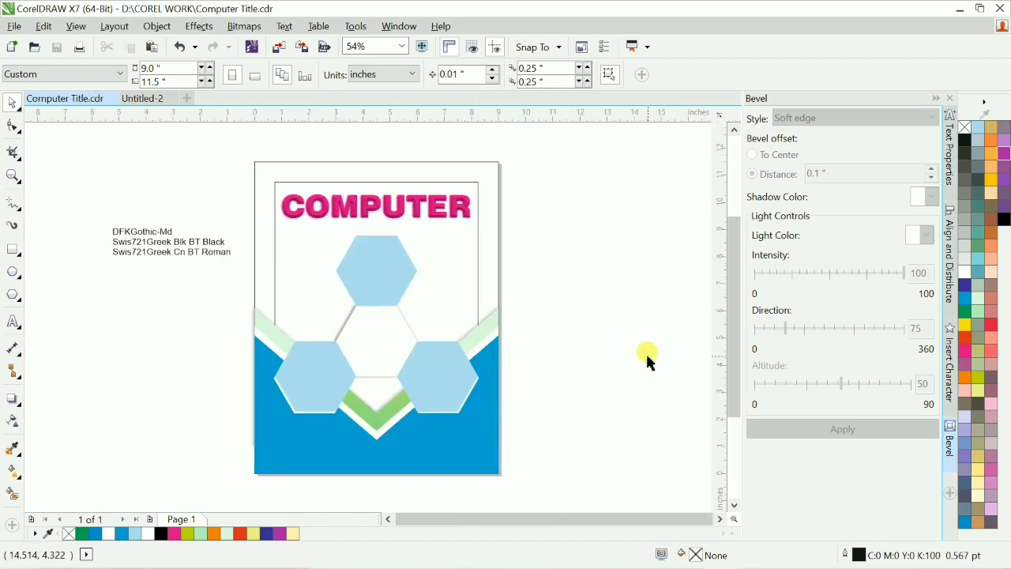
Switch to the Computer Title Pic folder, bring computer_pc_PNG7722 onto the page and scale it down for the white hexagon
key("alt+Tab")
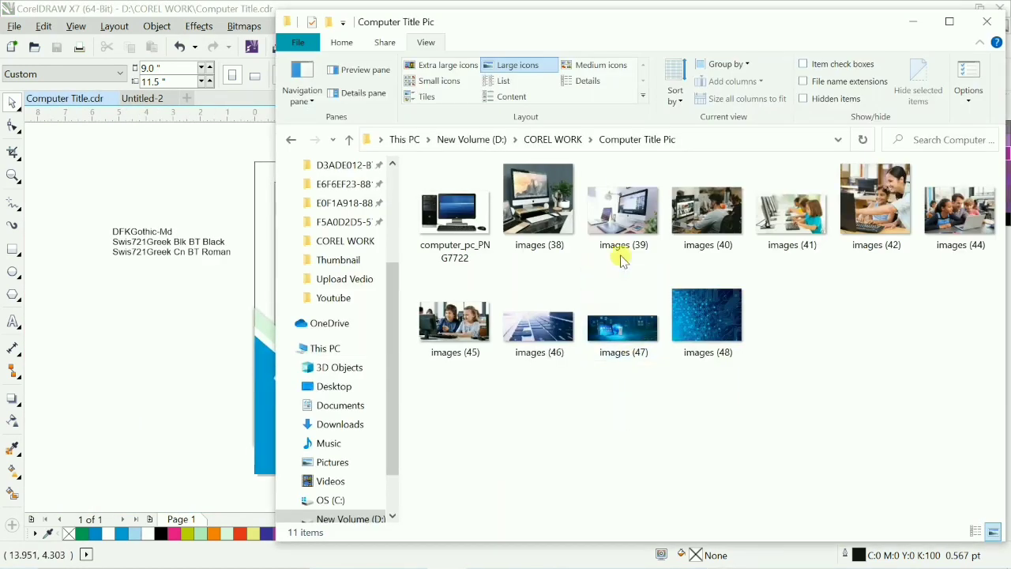
left_click_drag(454, 212, 366, 289)
scroll(450, 379, "up", 2)
left_click_drag(537, 198, 378, 305)
Centre the computer image horizontally and vertically on the white central hexagon
left_click(291, 278, "shift")
key("c")
key("e")
left_click(609, 289)
Scale the computer image about its centre to about 2.37 by 1.45 inches inside the white hexagon
key("F2")
left_click_drag(167, 223, 460, 402)
left_click(355, 311)
left_click_drag(404, 338, 482, 394)
scroll(372, 277, "down", 2)
left_click_drag(442, 254, 448, 251)
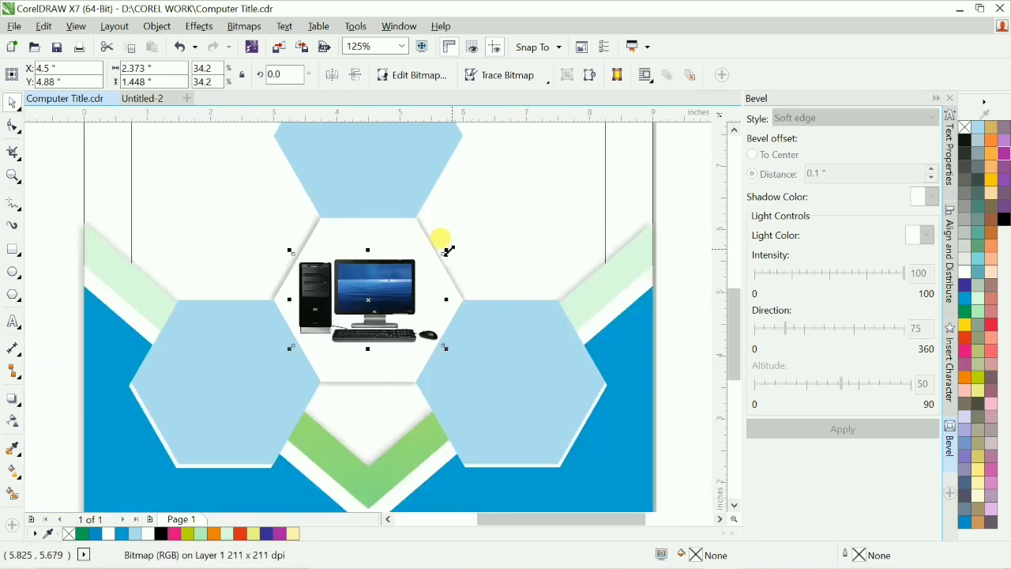
left_click(686, 281)
scroll(680, 278, "down", 1)
key("F4")
Fill the central hexagon behind the computer with Faded Pink, C0 M20 Y20 K0
key("F2")
left_click_drag(294, 201, 606, 409)
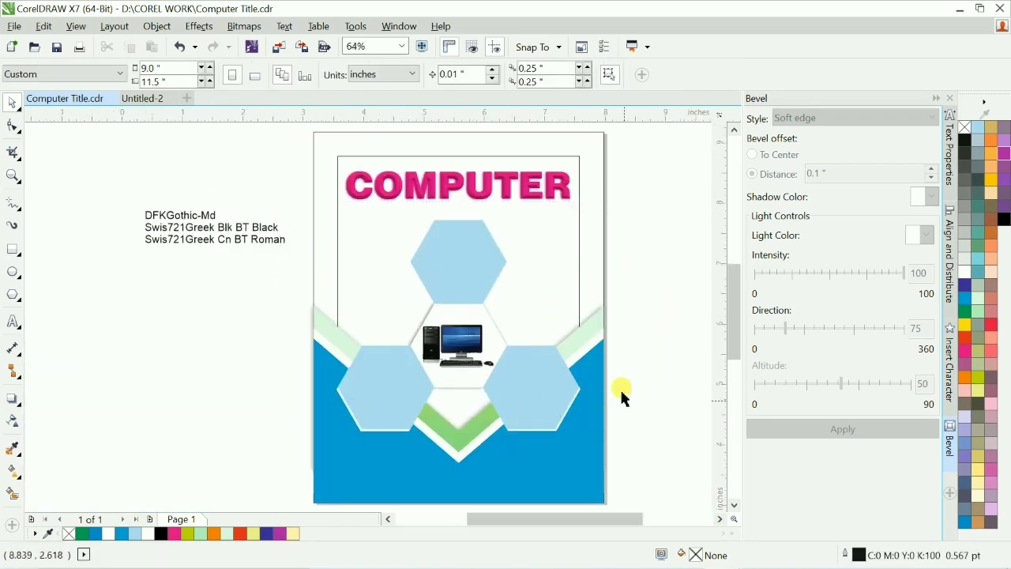
left_click(421, 331)
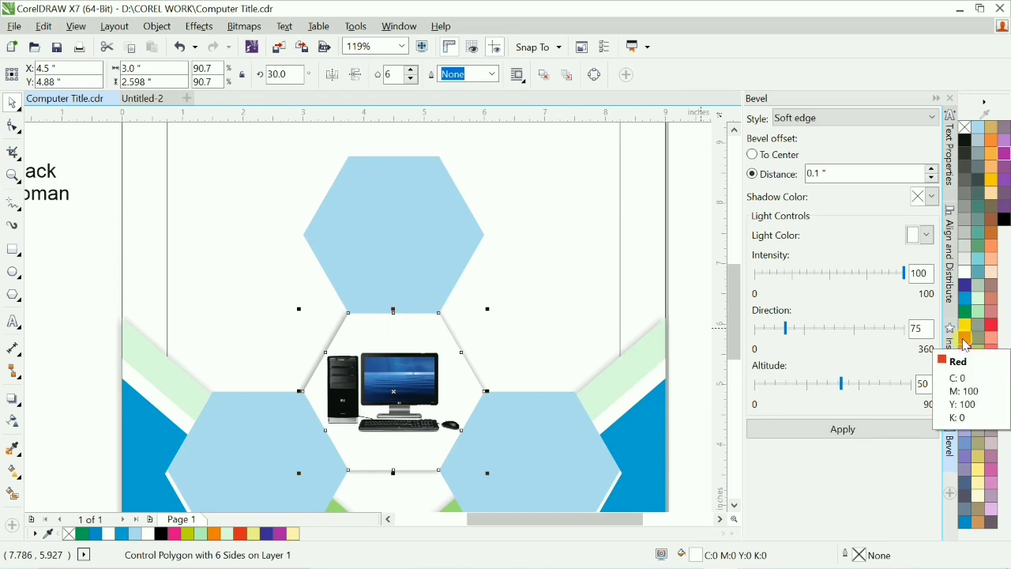
left_click(988, 339)
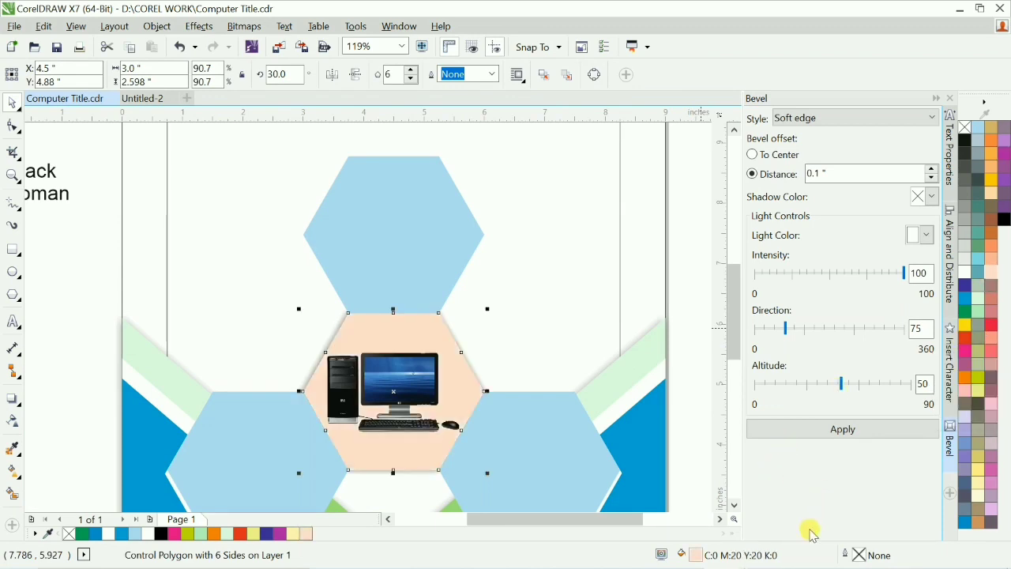
Edit the central hexagon's fill colour to 15 magenta and 15 yellow
double_click(694, 555)
double_click(583, 198)
type("1")
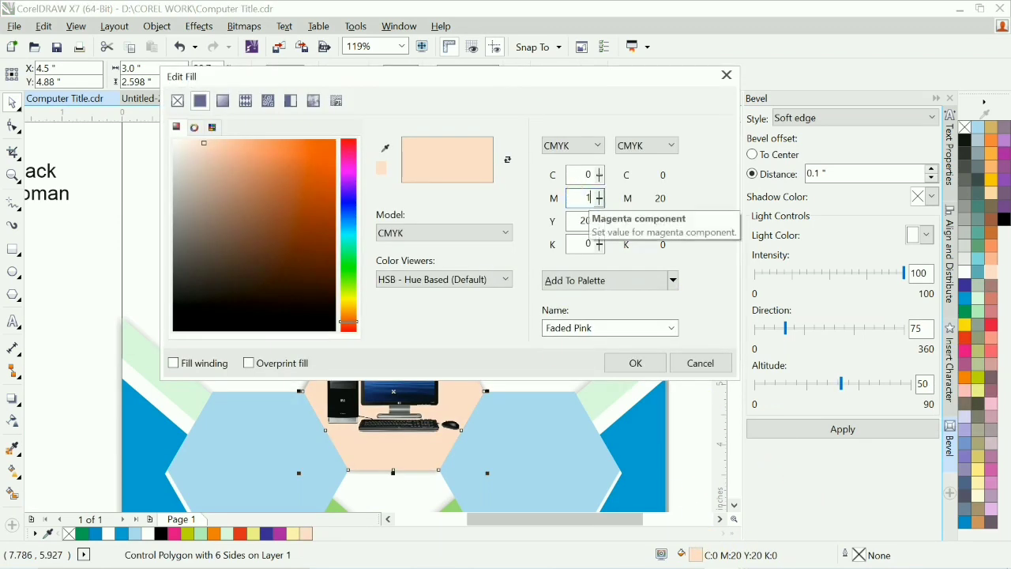
type("5")
key("Tab")
type("15")
key("Tab")
Give the central hexagon an elliptical fountain fill from pale pink to white with the midpoint at 13%
left_click(221, 103)
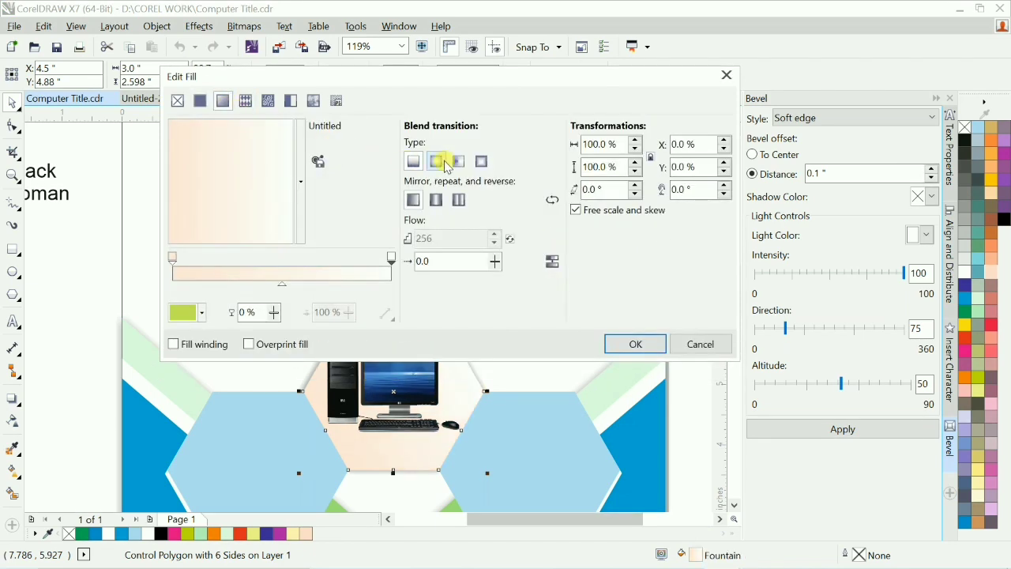
left_click(435, 161)
left_click_drag(283, 284, 202, 289)
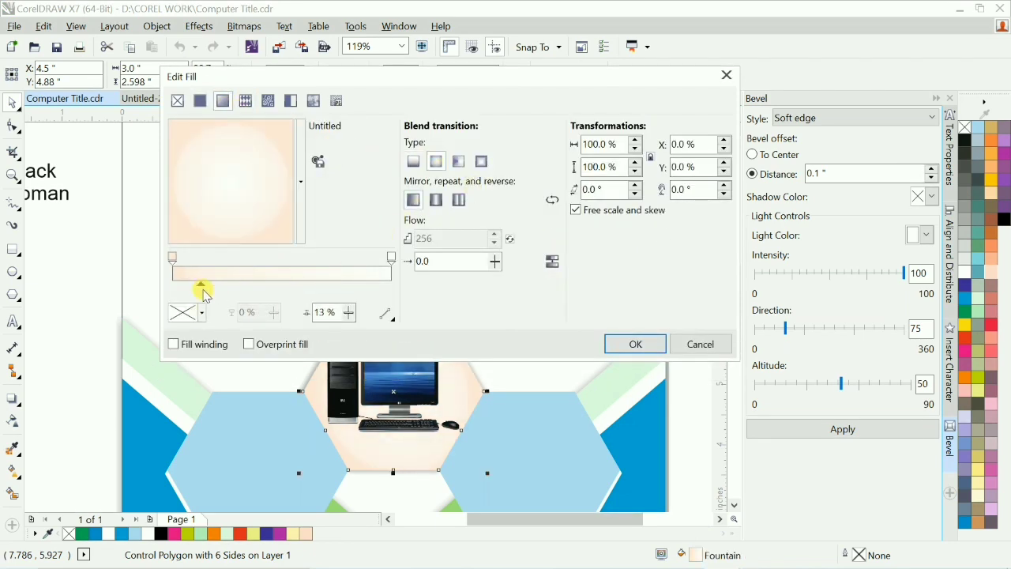
left_click(612, 342)
left_click(689, 319)
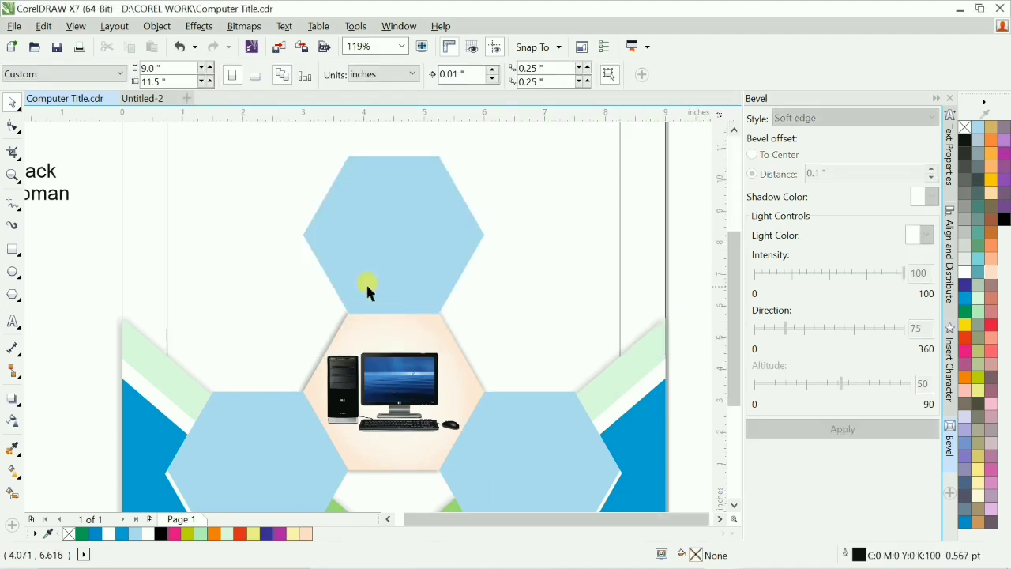
Switch to the Computer Title Pic folder and bring images (41), (42) and (45) into the drawing beside the page
scroll(368, 286, "down", 2)
key("alt+Tab")
left_click(615, 386)
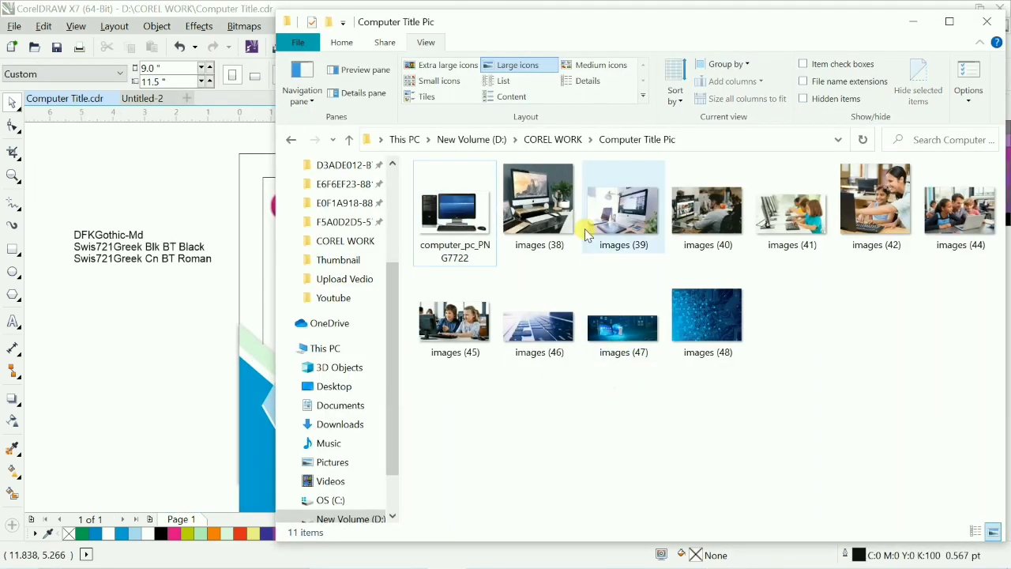
left_click(782, 223)
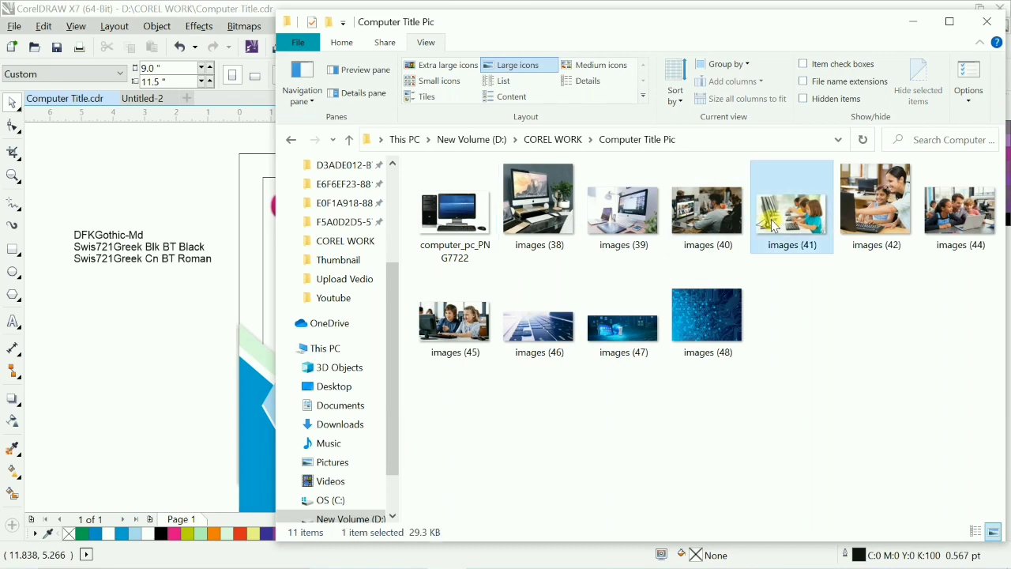
left_click(860, 231, "ctrl")
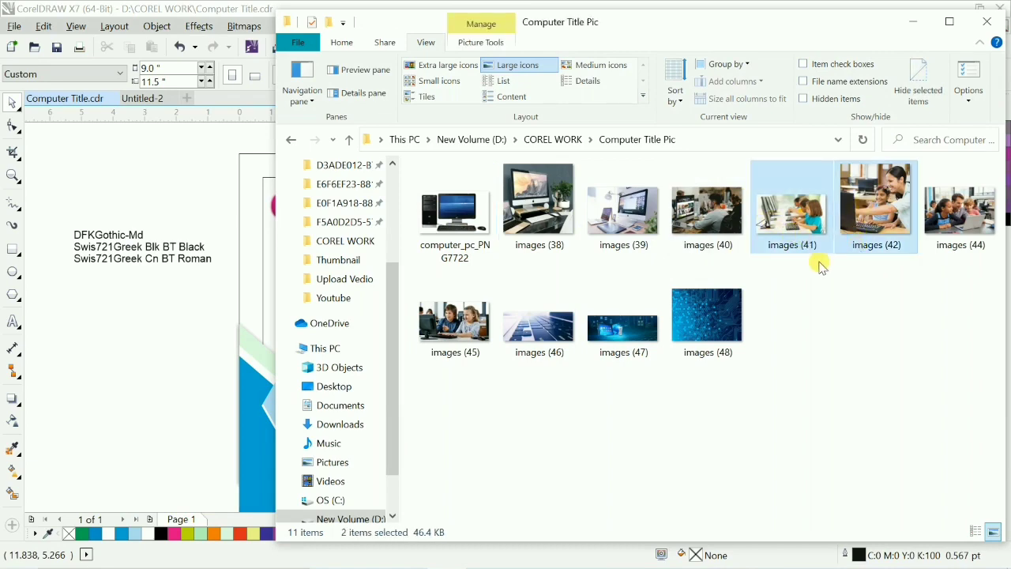
left_click(455, 327, "ctrl")
left_click_drag(456, 327, 621, 401)
Size the images (42) photo to about 4.5 inches square and PowerClip it inside the top hexagon
left_click_drag(571, 356, 600, 259)
key("ctrl+F9")
key("space")
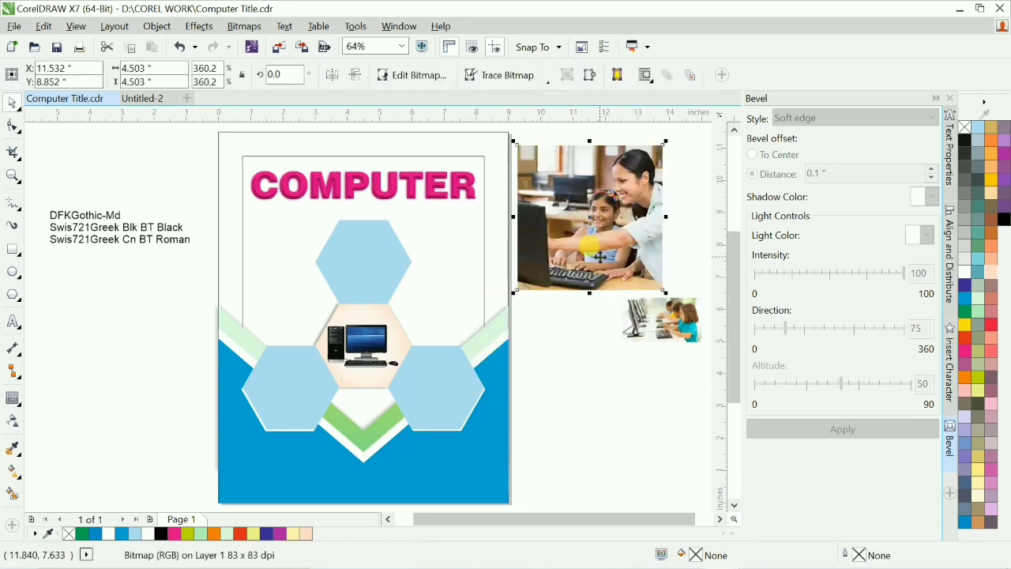
key("alt+c")
key("w")
key("p")
left_click(382, 264)
Reposition the images (41) photo and PowerClip it inside the lower-left hexagon
left_click_drag(659, 301, 527, 323)
key("alt+c")
key("w")
key("p")
left_click(282, 383)
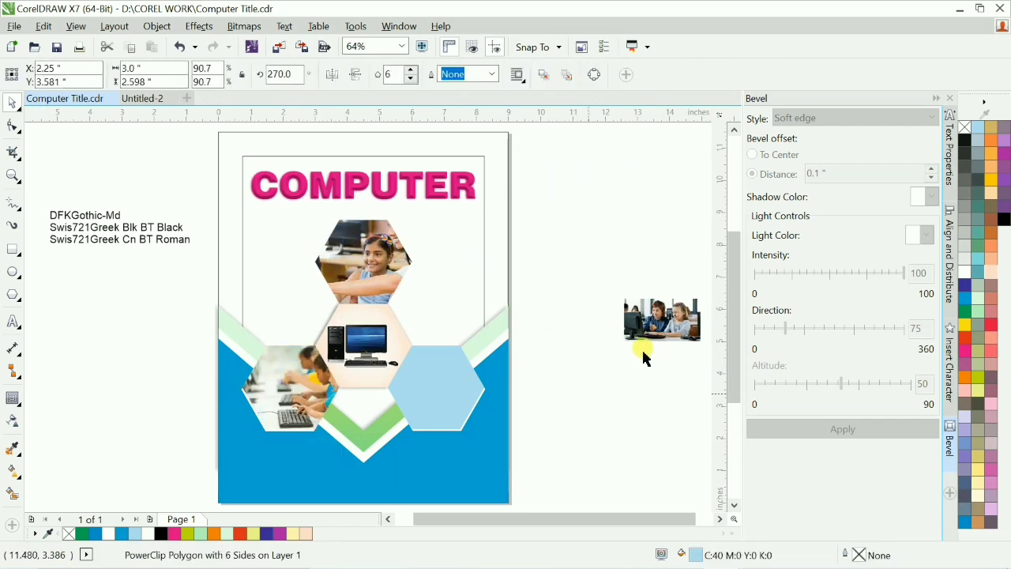
Enlarge the images (45) photo and PowerClip it inside the lower-right hexagon
left_click_drag(643, 332, 533, 356)
left_click_drag(594, 323, 655, 289)
key("alt+c")
key("w")
key("p")
left_click(417, 379)
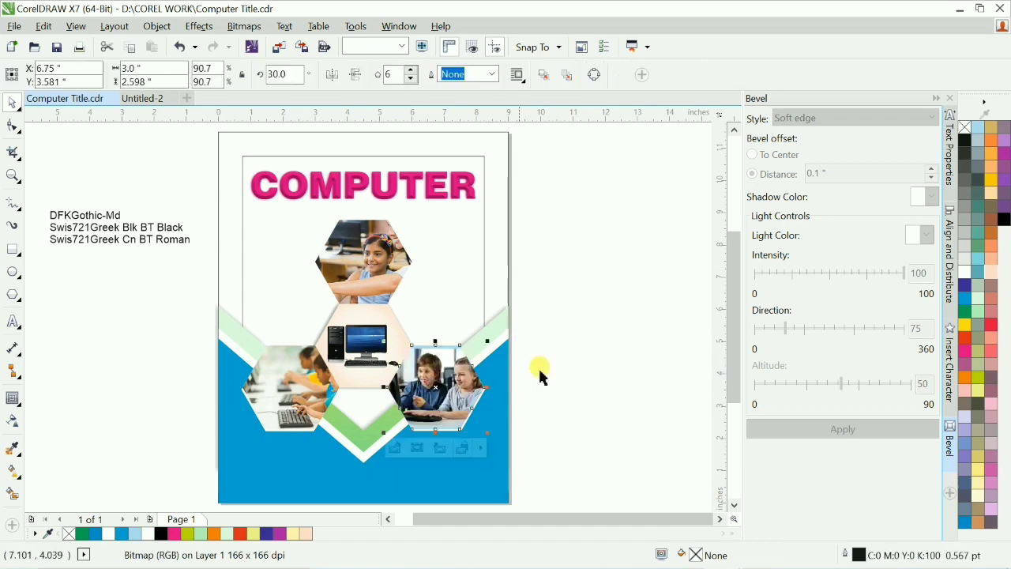
Select the photo inside the top hexagon's PowerClip and scale it down to about 2.99 inches square
left_click(541, 373)
key("F2")
left_click_drag(273, 190, 483, 328)
left_click(387, 318)
scroll(371, 269, "down", 2)
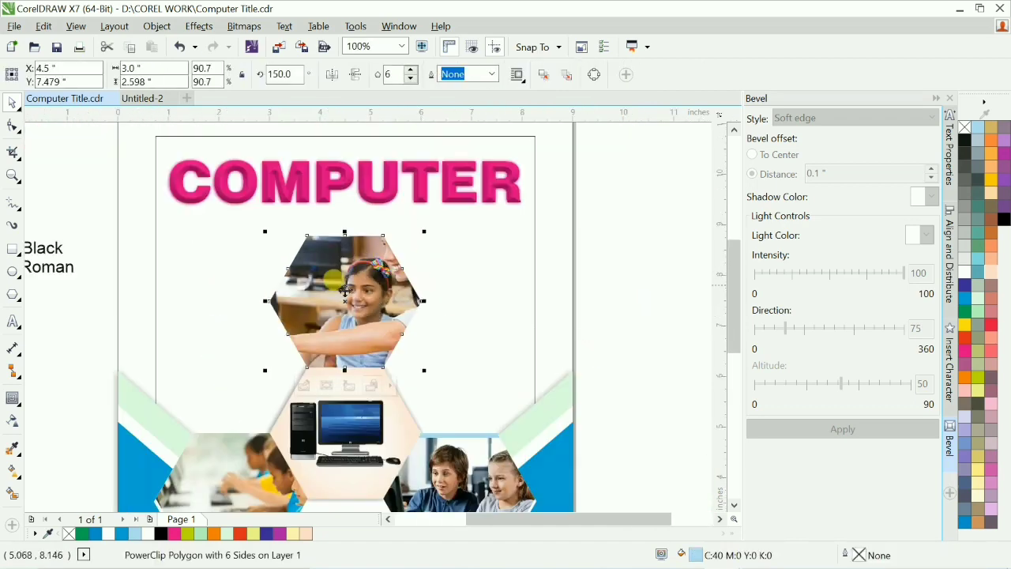
left_click(331, 385)
left_click_drag(466, 187, 474, 218)
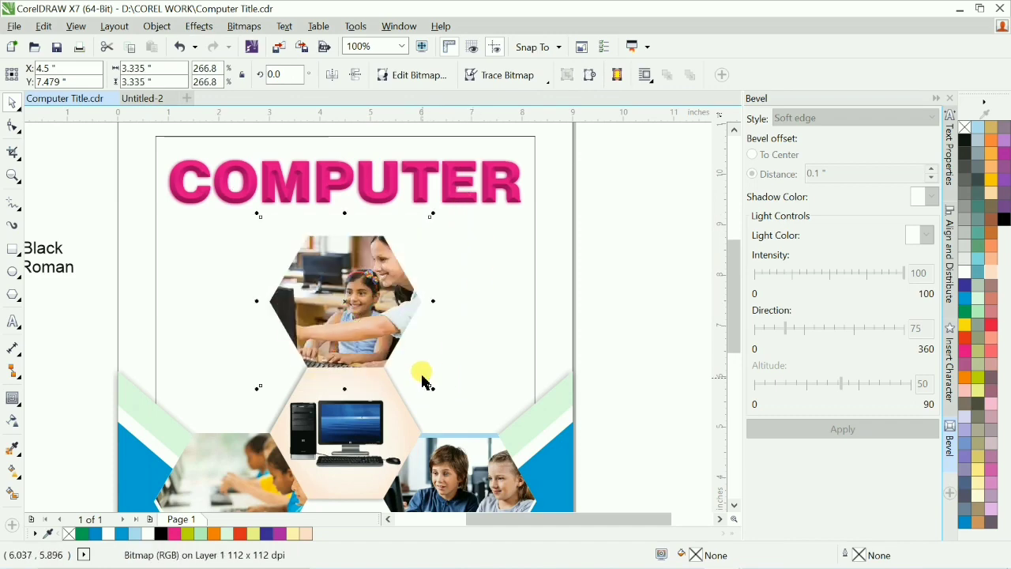
left_click_drag(435, 390, 424, 394)
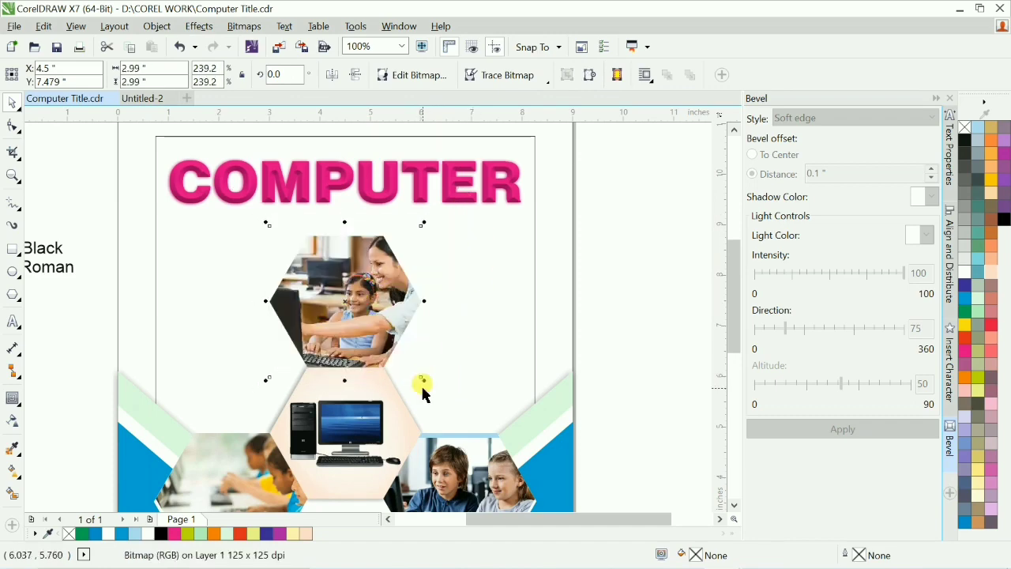
left_click(643, 307)
key("F3")
key("F2")
left_click_drag(342, 225, 630, 431)
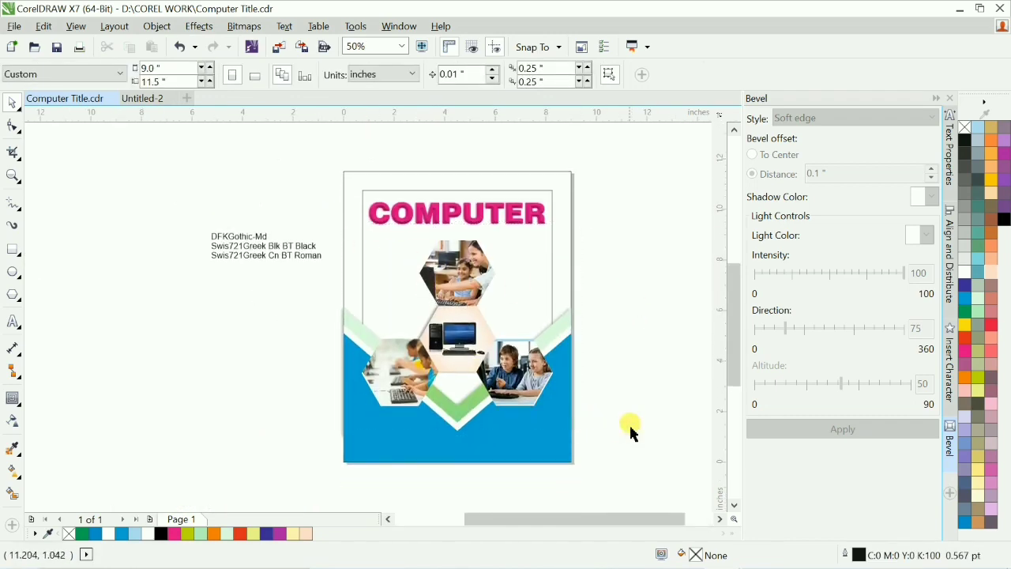
Enlarge the photo in the lower-right hexagon's PowerClip to about 4.79 by 2.7 inches and shift it within the frame
left_click(414, 416)
left_click(528, 341)
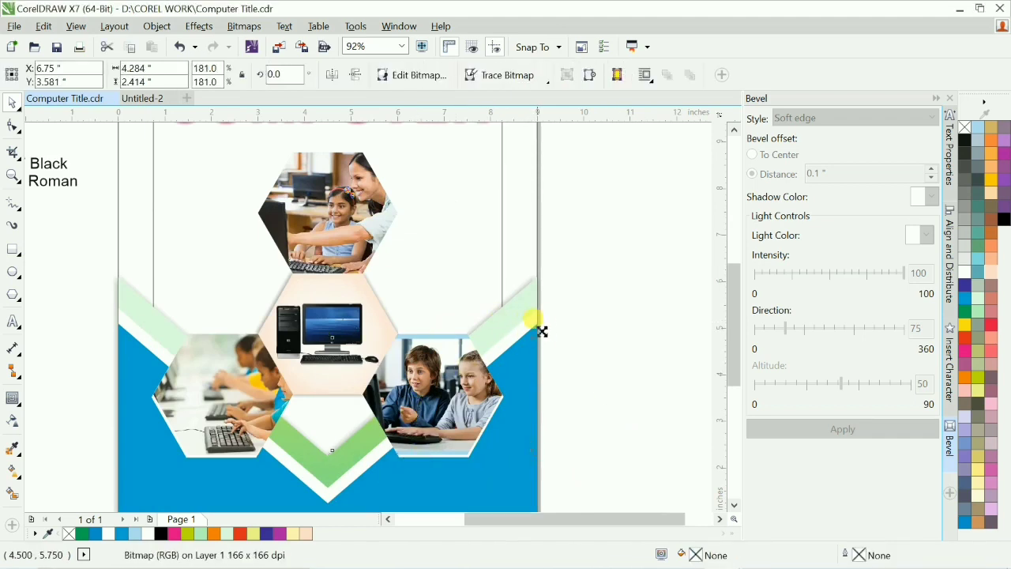
left_click_drag(541, 331, 545, 328)
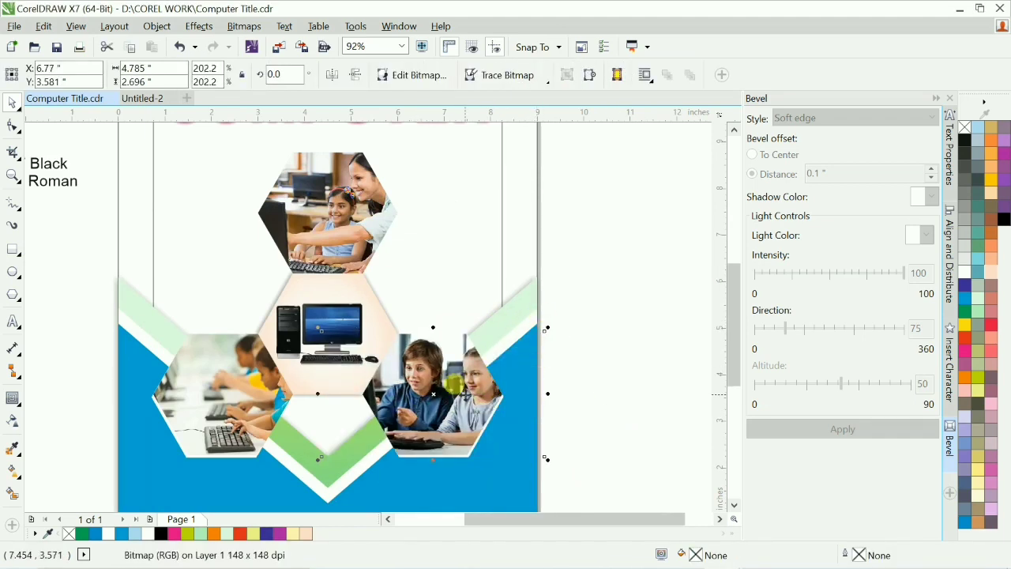
left_click_drag(457, 387, 413, 412)
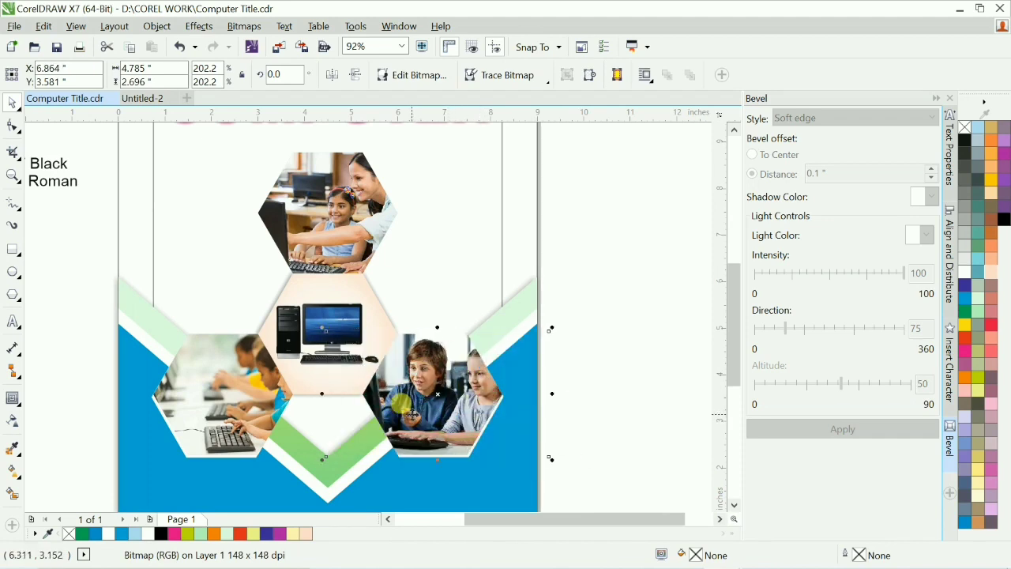
left_click(649, 373)
Enlarge the photo in the lower-left hexagon's PowerClip to about 5 by 2.81 inches and shift it horizontally to show the girl
left_click(273, 403)
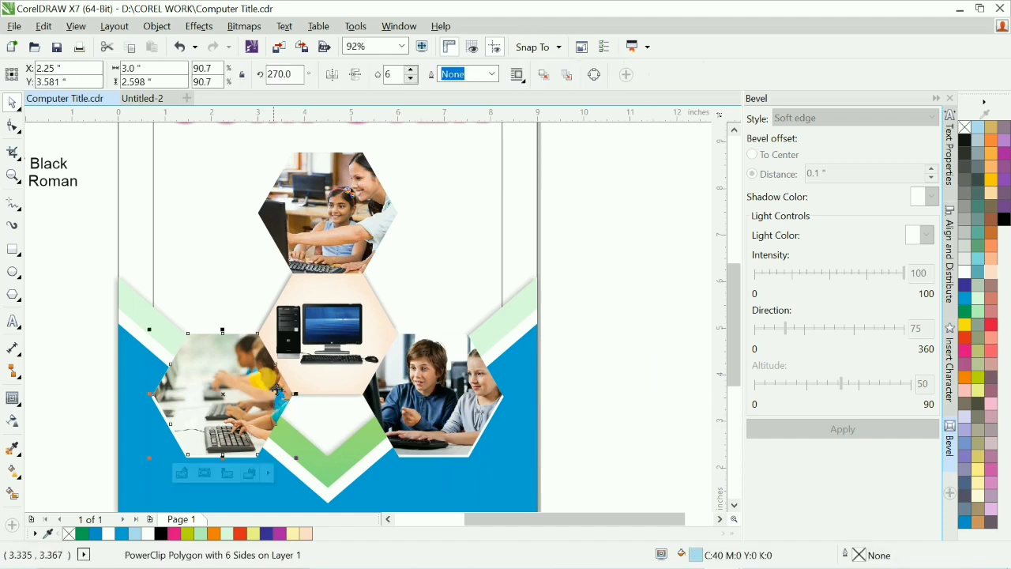
scroll(260, 428, "down", 1)
left_click(206, 451)
left_click_drag(352, 300, 357, 320)
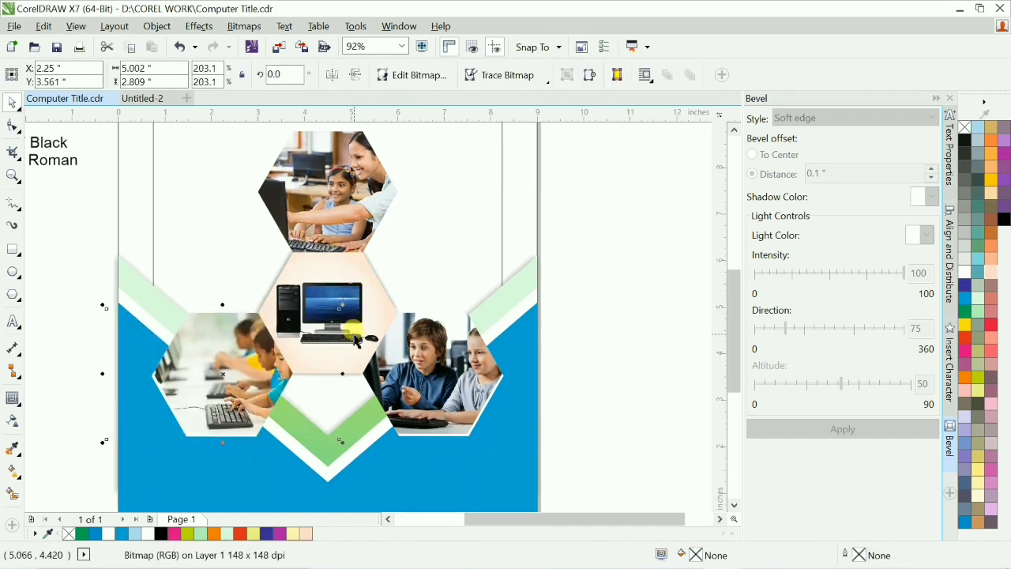
mouse_move(250, 372)
left_mouse_down()
mouse_move(272, 374)
mouse_move(268, 389)
mouse_move(213, 383)
mouse_move(257, 377)
left_mouse_up()
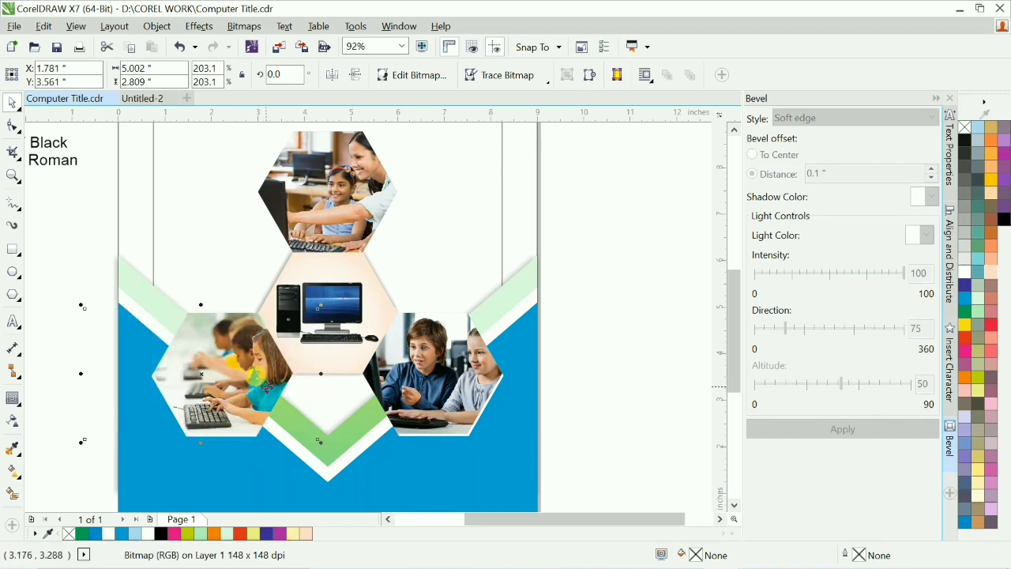
left_click(647, 358)
Bring the images (46) keyboard photo from the Computer Title Pic folder into the drawing beside the page
key("alt+Right")
key("alt+Right")
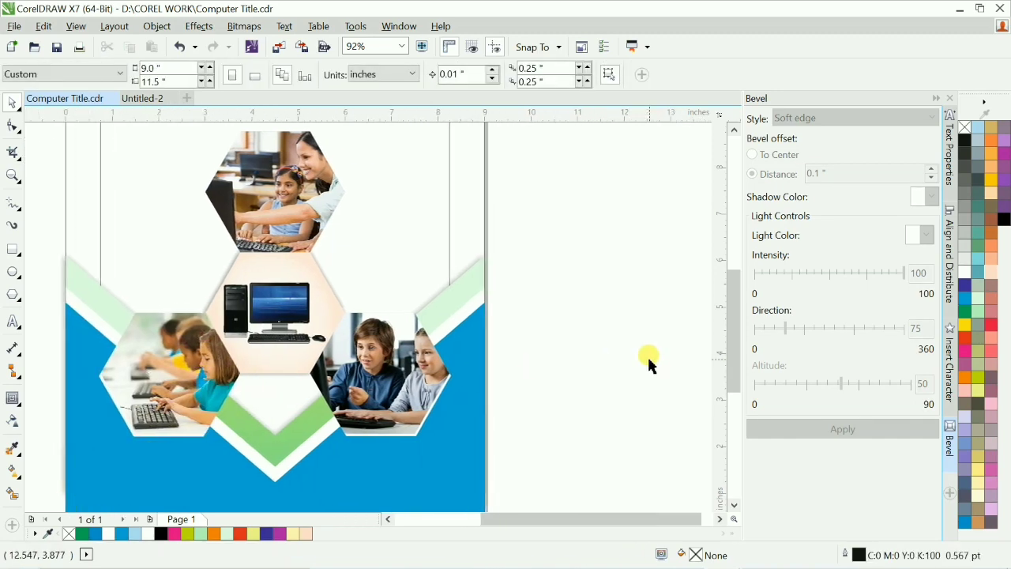
key("F4")
key("alt+Right")
key("alt+Right")
key("alt+Tab")
left_click(703, 408)
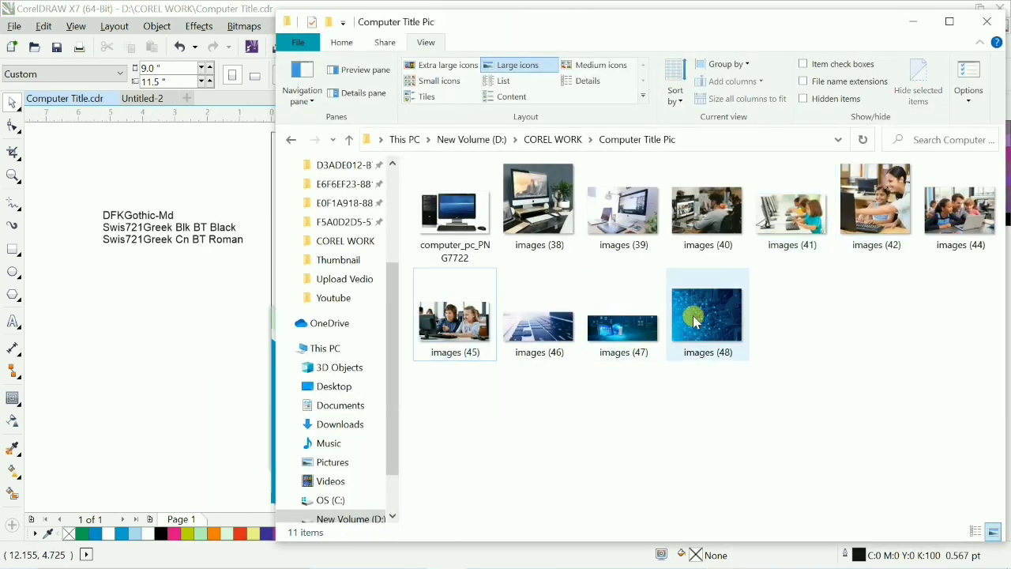
left_click(693, 318)
left_click_drag(566, 340, 612, 349)
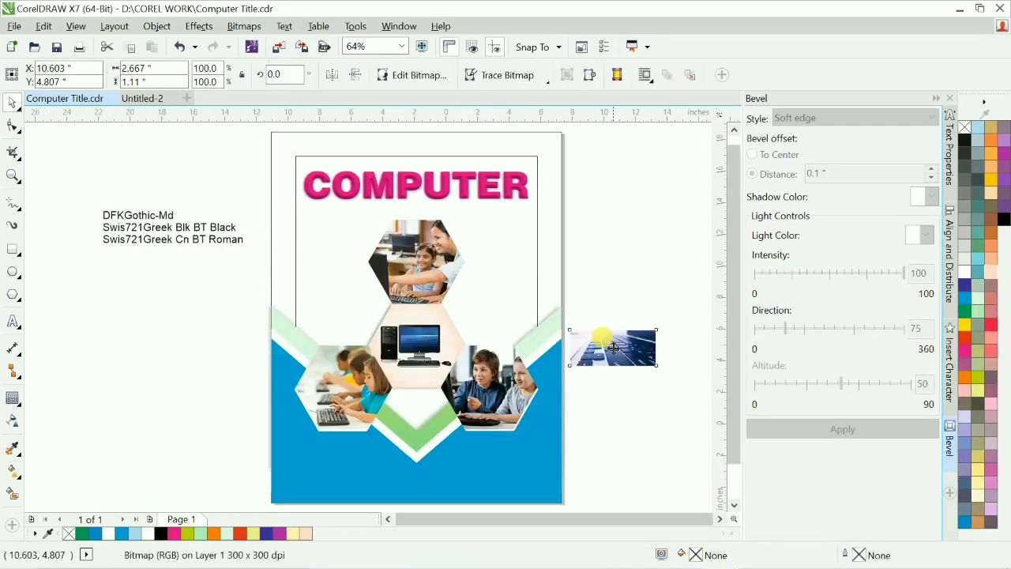
Enlarge the keyboard photo to about 13.6 by 5.66 inches
scroll(612, 350, "down", 2)
left_click_drag(416, 387, 631, 406)
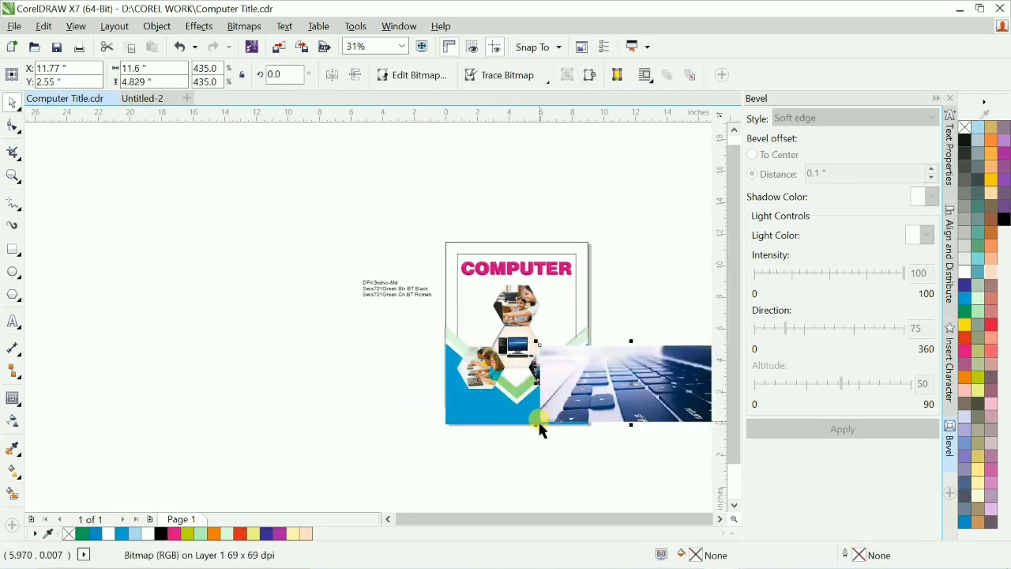
left_click_drag(534, 427, 518, 435)
left_click_drag(653, 389, 545, 405)
key("ctrl+z")
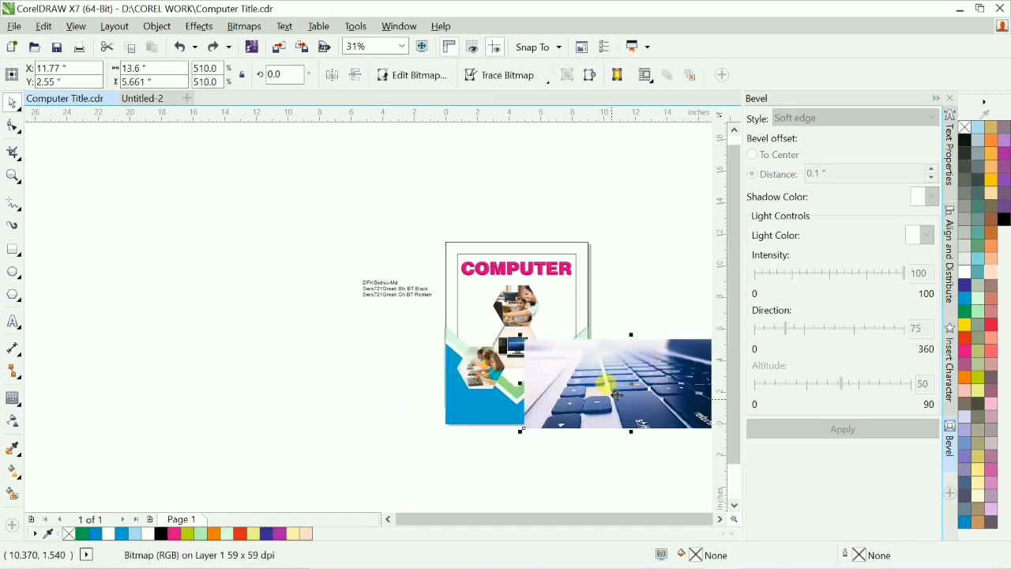
Place the keyboard photo below the page, centred horizontally on it, with its centre at about Y -3.92 inches
left_click_drag(613, 397, 487, 480)
left_click(569, 368, "shift")
key("c")
left_click(570, 368, "shift")
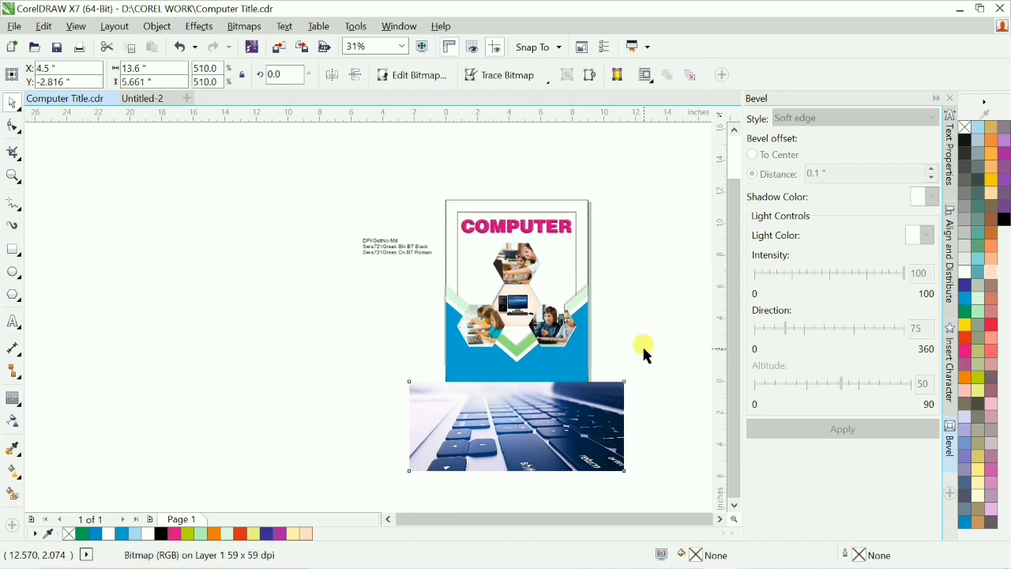
key("Down")
key("Down")
key("Down")
key("Down")
key("Down")
key("Down")
key("Down")
key("Down")
key("Down")
key("Down")
key("Down")
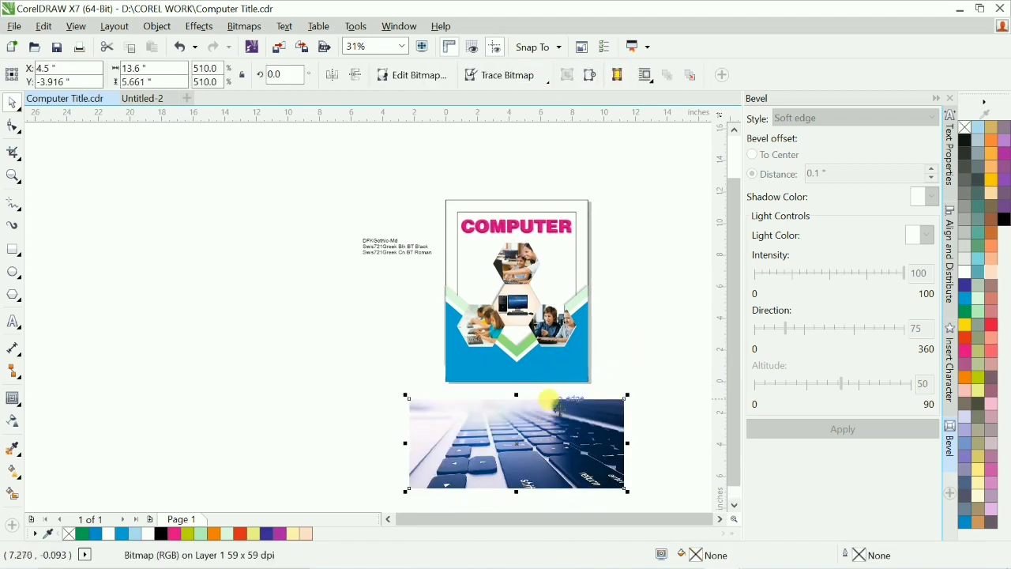
PowerClip the keyboard photo inside the blue footer shape
key("space")
key("space")
key("alt+c")
key("w")
key("p")
left_click(539, 366)
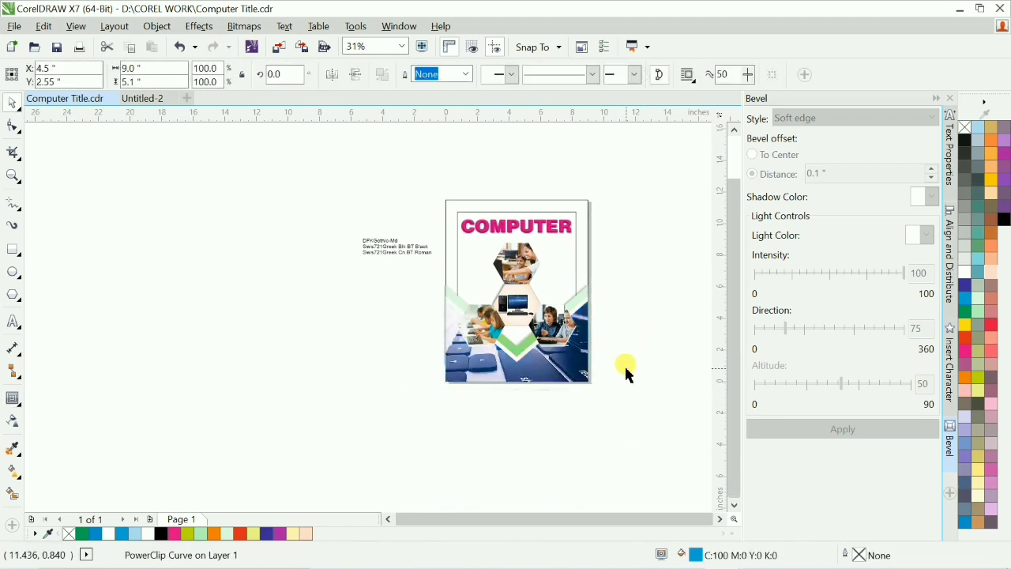
Apply a uniform transparency to the keyboard photo inside the footer, first 75 and then 85
left_click(527, 399)
left_click(12, 422)
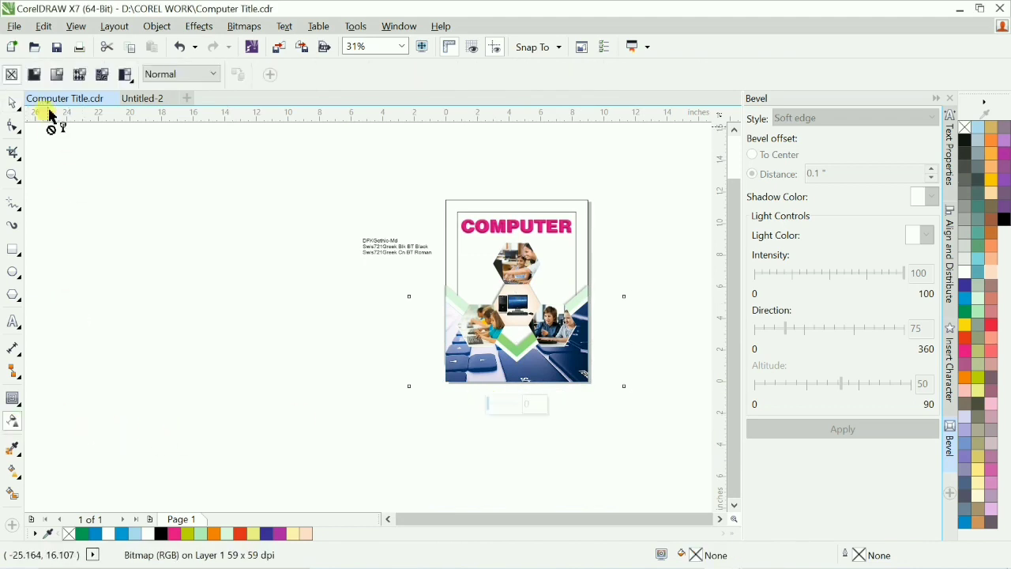
left_click(34, 75)
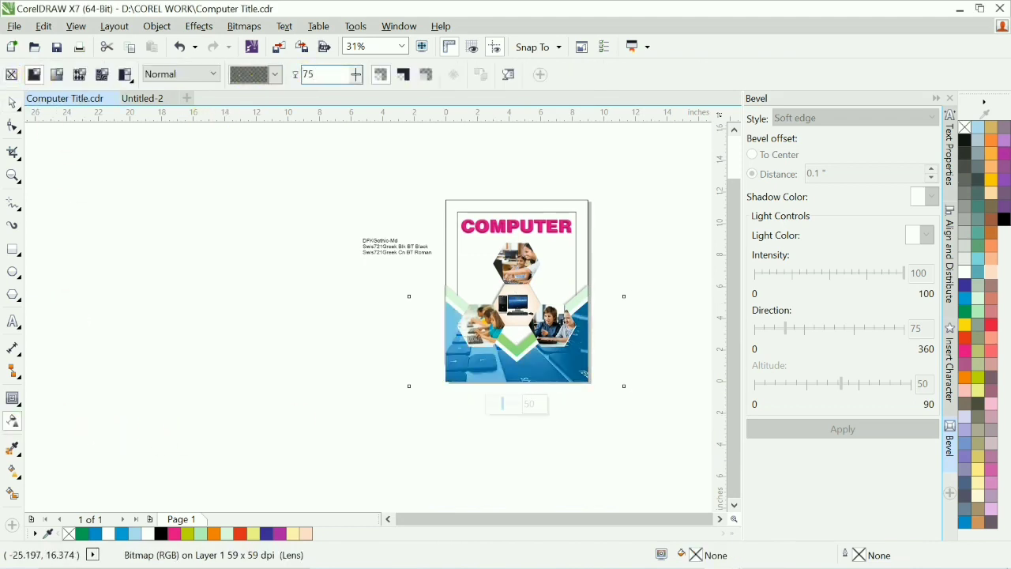
key("Return")
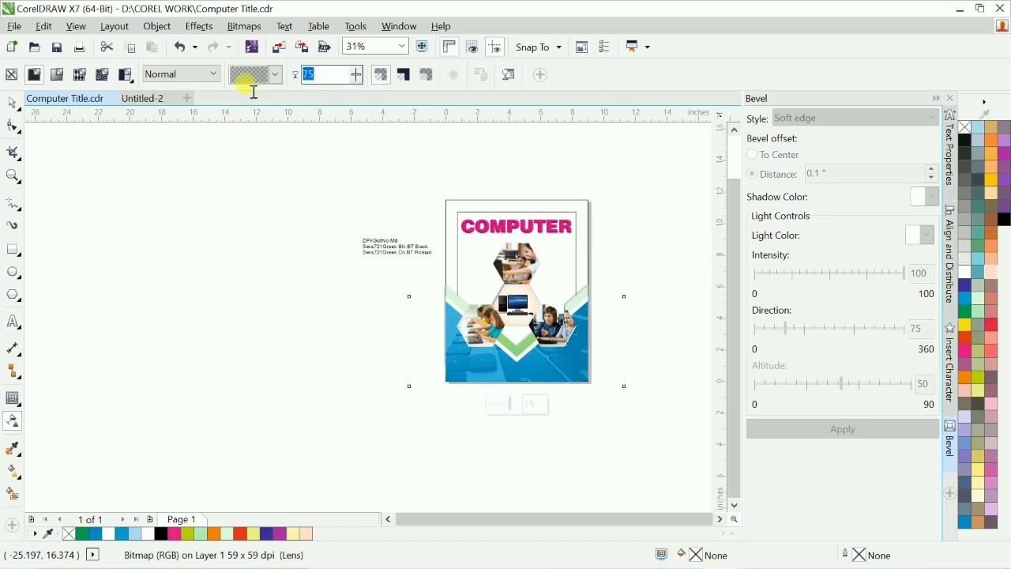
type("85")
key("Return")
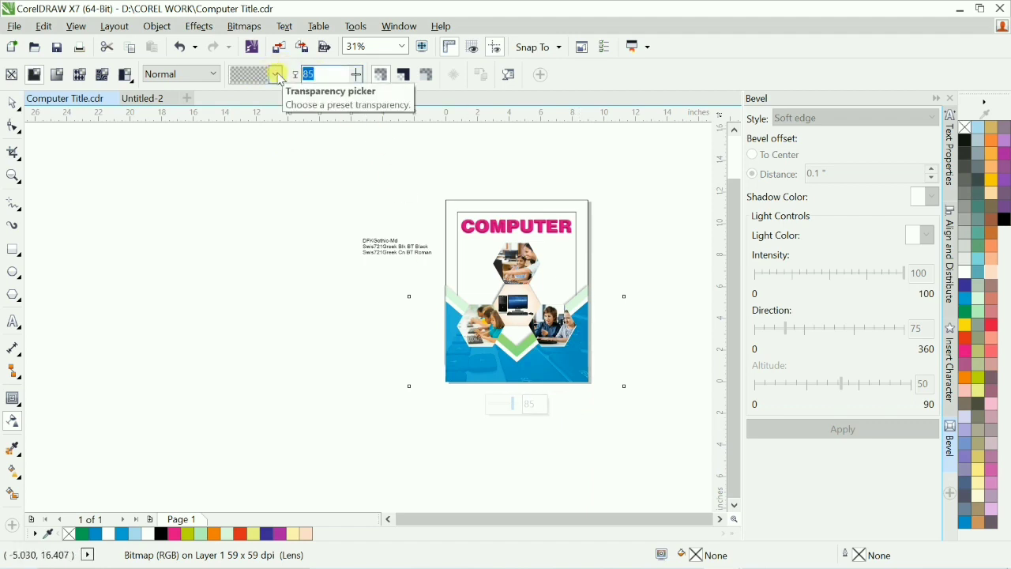
Try a transparency of 95 on the footer's keyboard photo, then return it to 85
type("95")
key("Return")
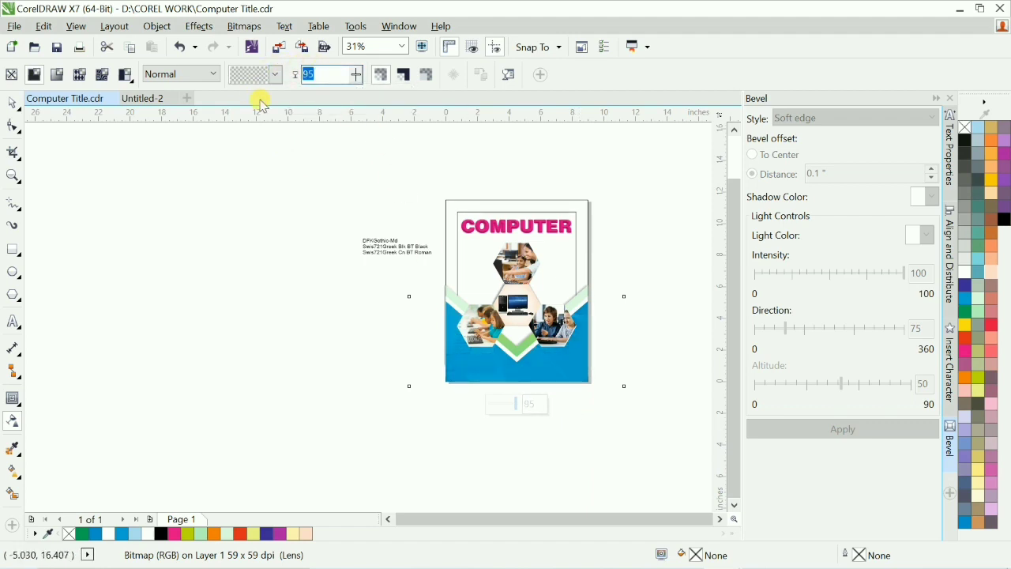
left_click(356, 74)
type("85")
key("Return")
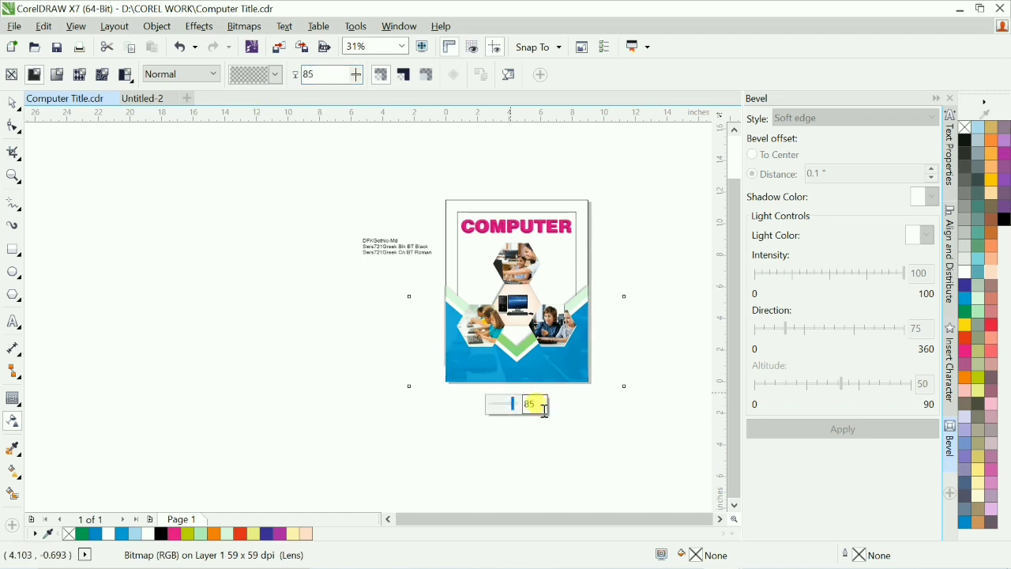
key("space")
left_click(584, 429)
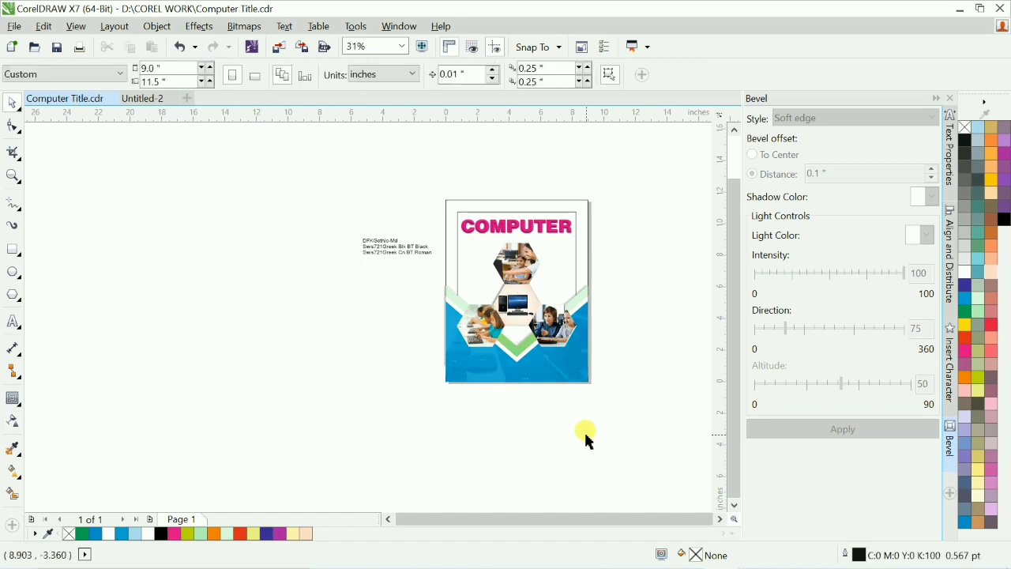
key("F4")
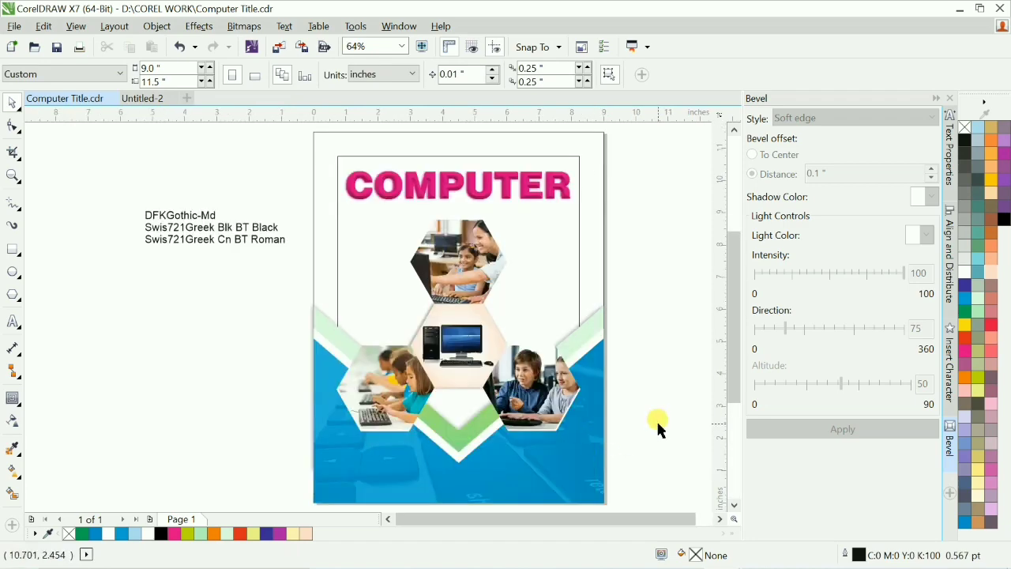
Bring the images (48) circuit picture from the Computer Title Pic folder into the drawing, rotated to 270 degrees beside the page
key("alt+Tab")
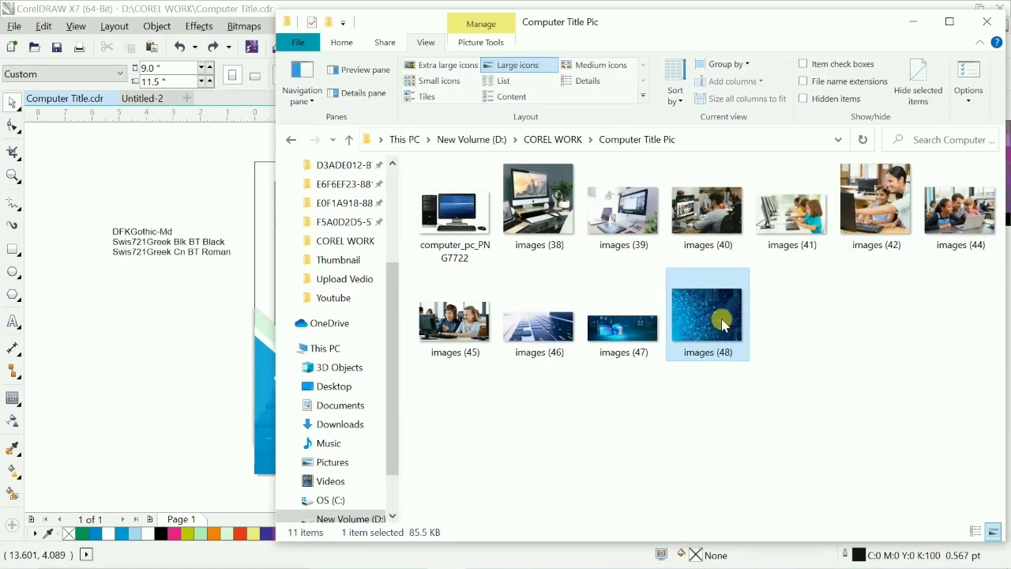
key("alt+Tab")
left_click_drag(713, 322, 560, 254)
left_click(593, 311)
left_click(560, 254)
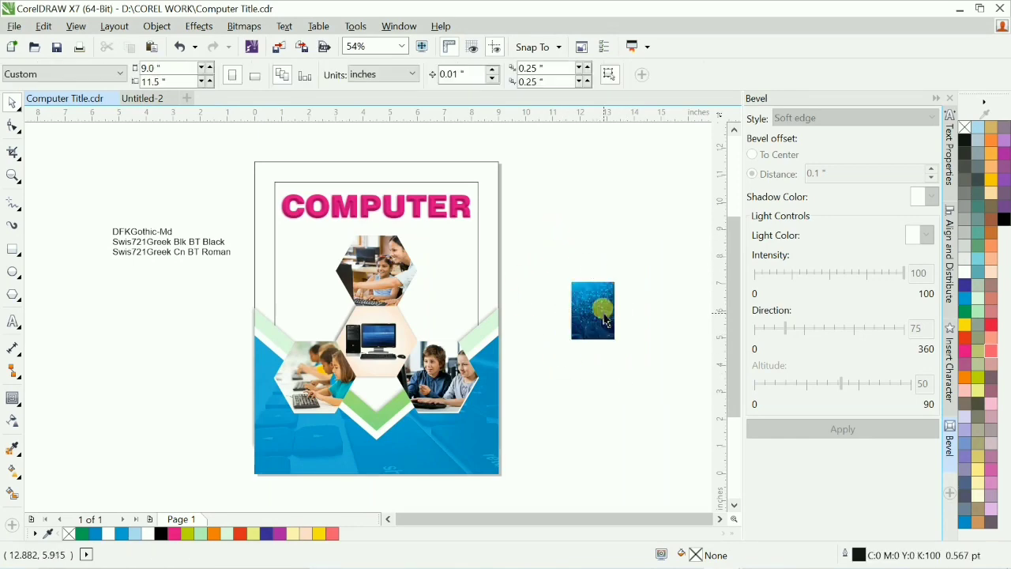
Align the circuit picture with the left and top edges of the page-sized rectangle
left_click(604, 314)
left_click(430, 171, "shift")
key("l")
key("t")
left_click(430, 171, "shift")
key("Escape")
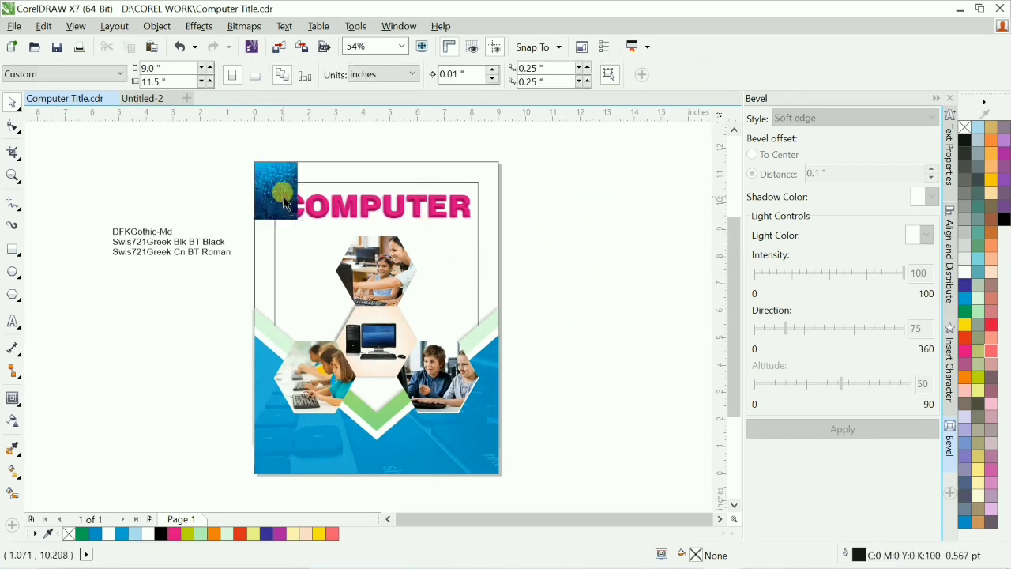
Enlarge the circuit picture from its top-left corner to about 9.21 by 12.28 inches, covering the page
left_click(282, 196)
left_click_drag(302, 223, 503, 466)
scroll(466, 340, "down", 3)
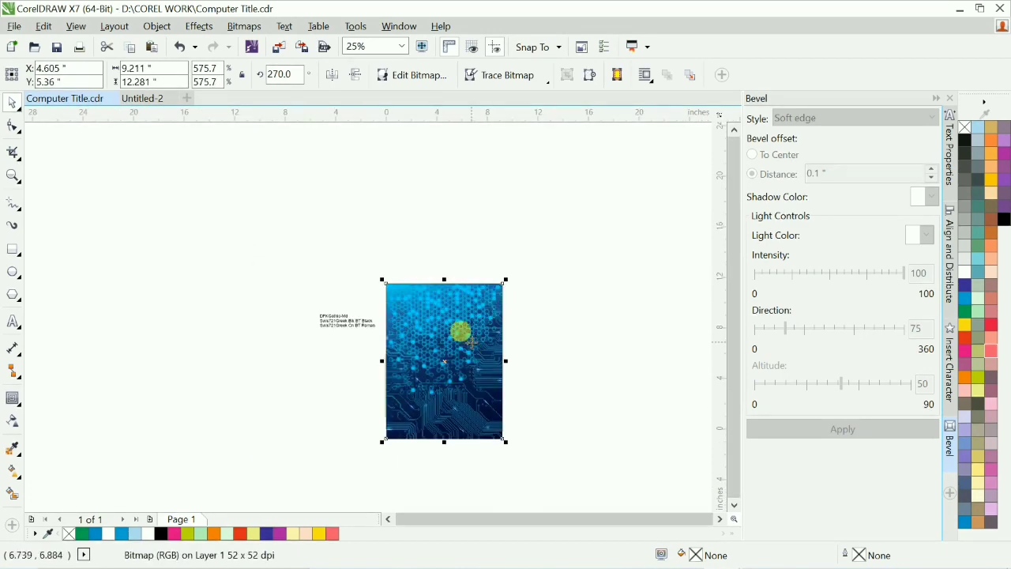
PowerClip the circuit picture inside the page-sized rectangle as the background
left_click_drag(467, 355, 655, 309)
key("alt+c")
key("w")
key("p")
left_click(478, 283)
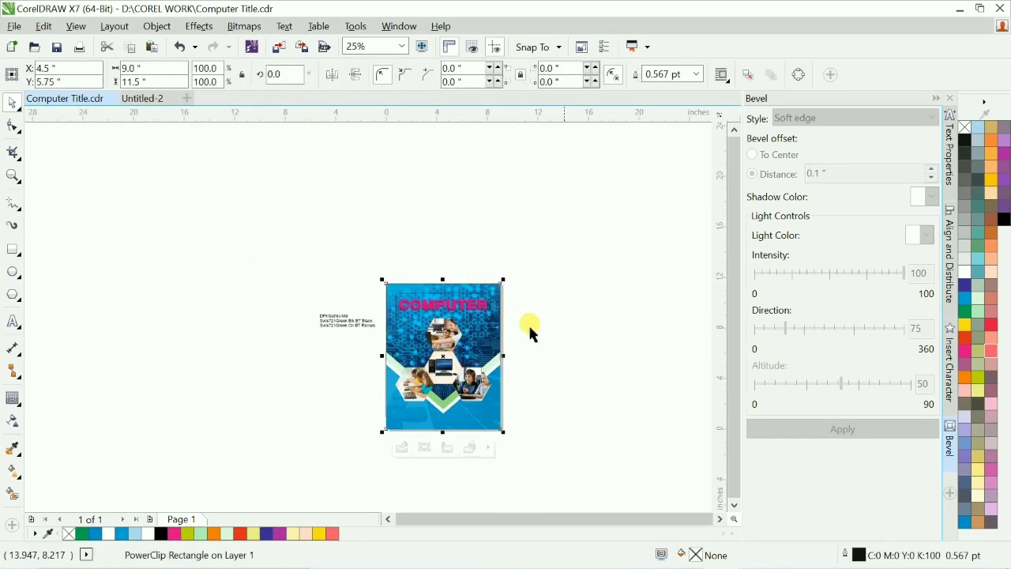
key("F4")
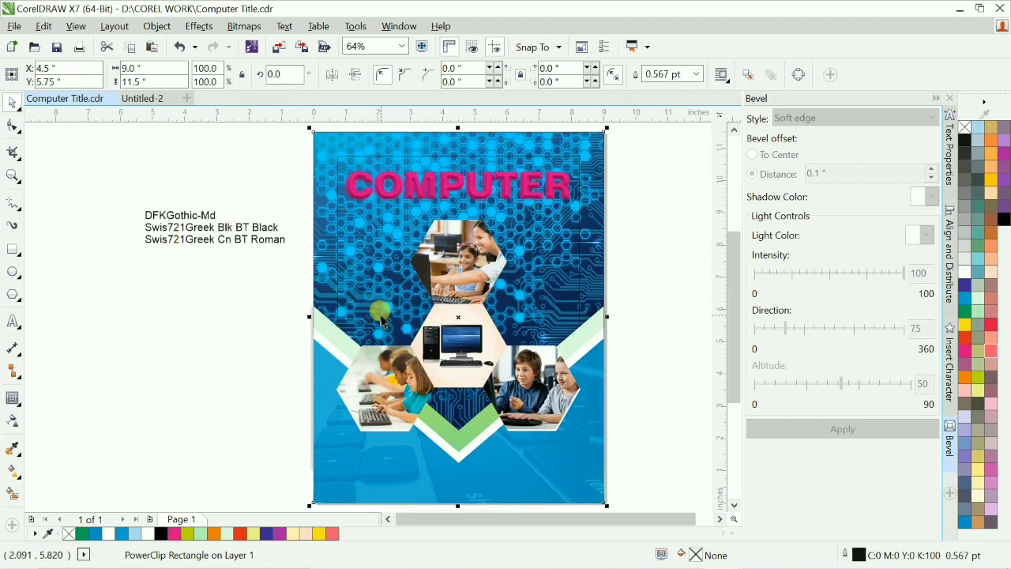
Select the circuit picture inside the page rectangle's PowerClip and give it a fountain transparency
left_click_drag(381, 319, 213, 280)
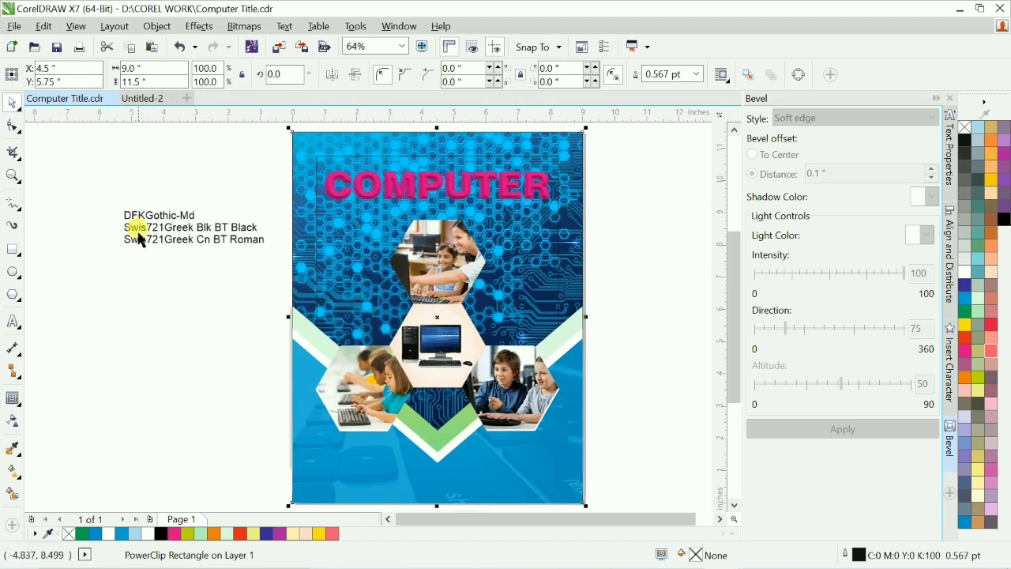
left_click(12, 421)
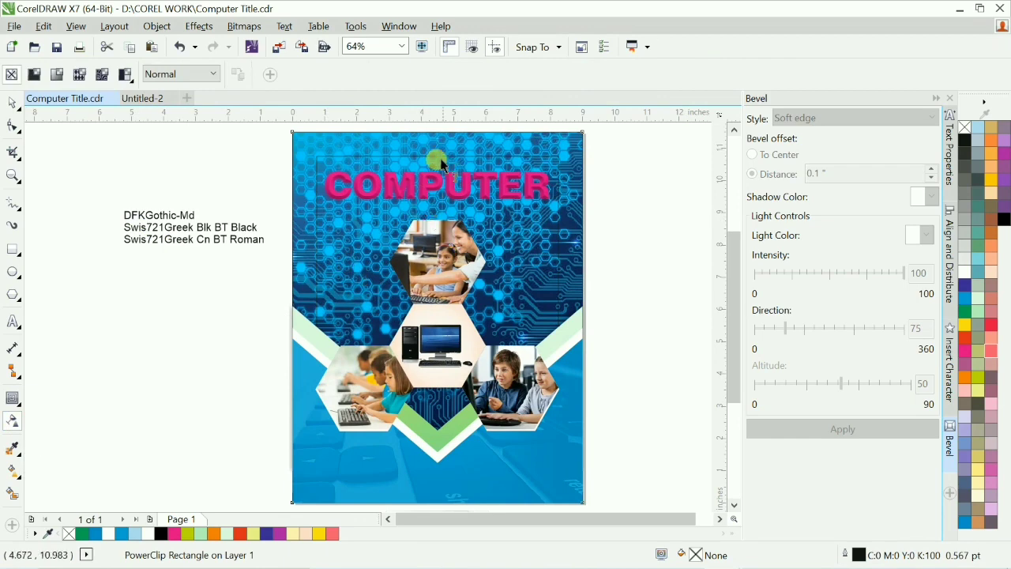
key("space")
scroll(383, 198, "down", 2)
left_click(394, 368)
left_click(12, 421)
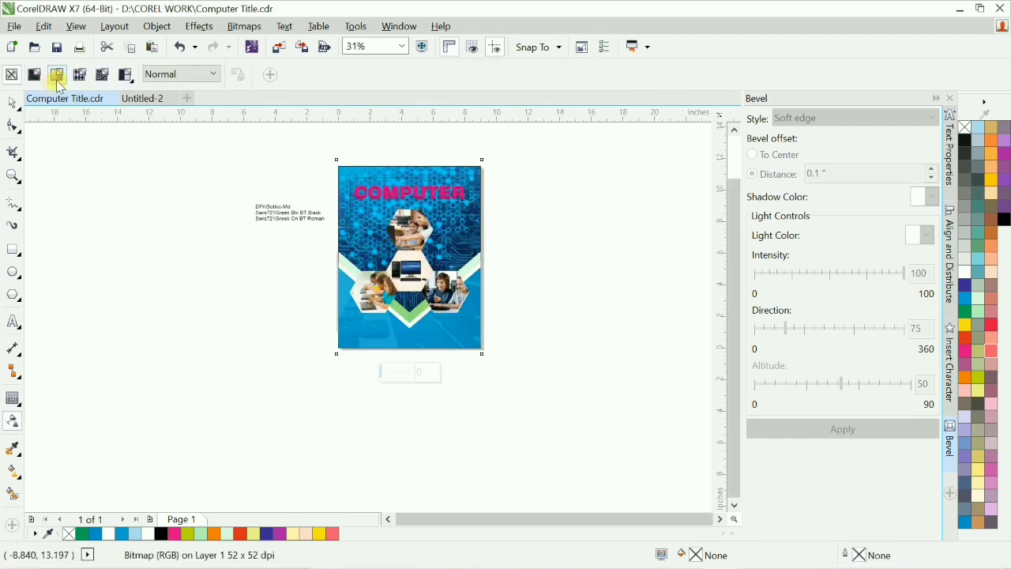
left_click(57, 75)
Run the circuit picture's linear fountain transparency vertically from above the page to below it, at 0 degrees
scroll(399, 176, "up", 1)
left_click_drag(409, 147, 409, 448)
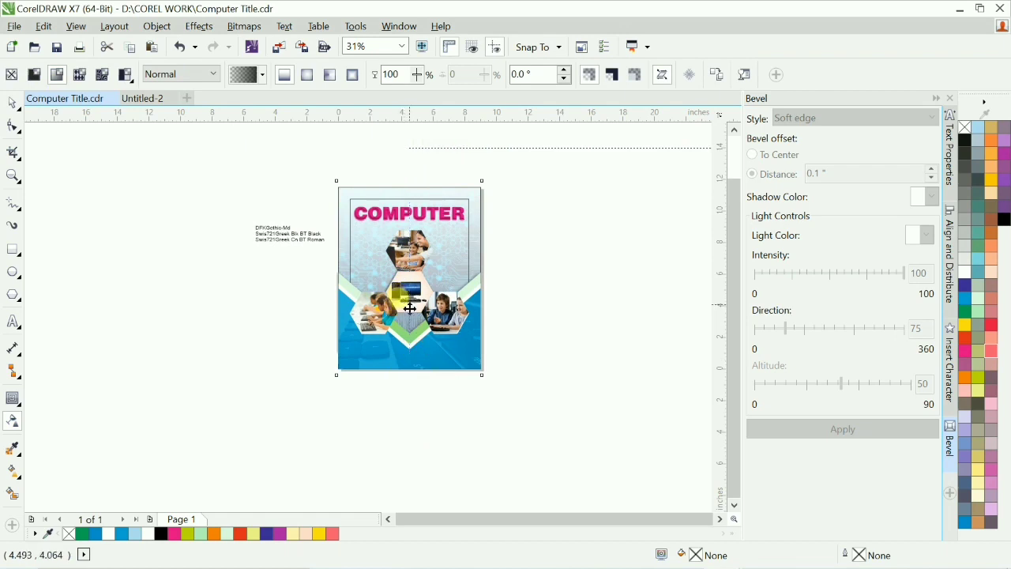
left_click_drag(408, 176, 412, 143)
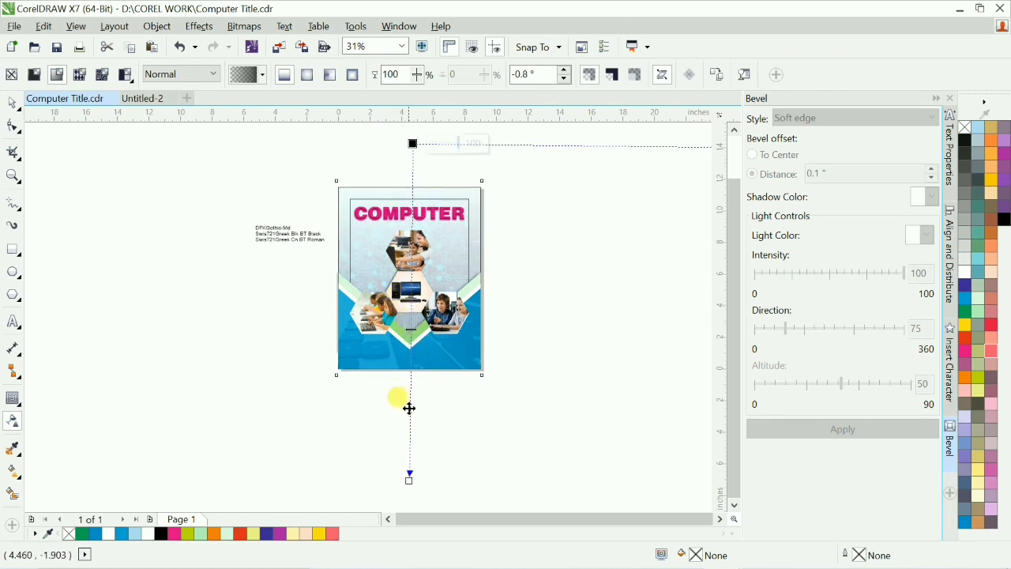
left_click_drag(409, 477, 412, 440)
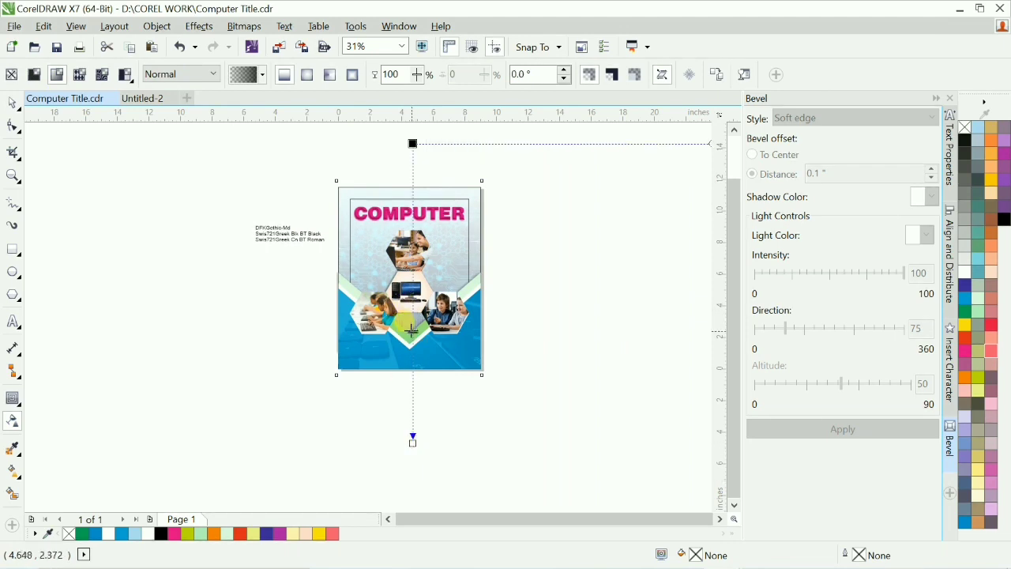
key("space")
left_click(553, 276)
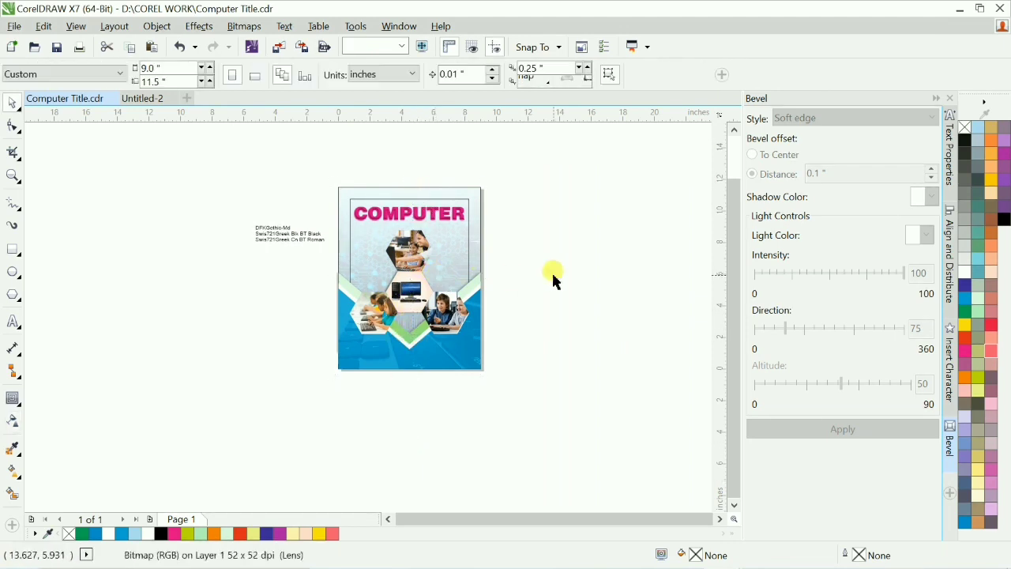
Paste the white publisher line "Denish Publication Pvt. Ltd." onto the blue footer near the page's lower-right corner and select it
scroll(682, 313, "up", 2)
key("ctrl+v")
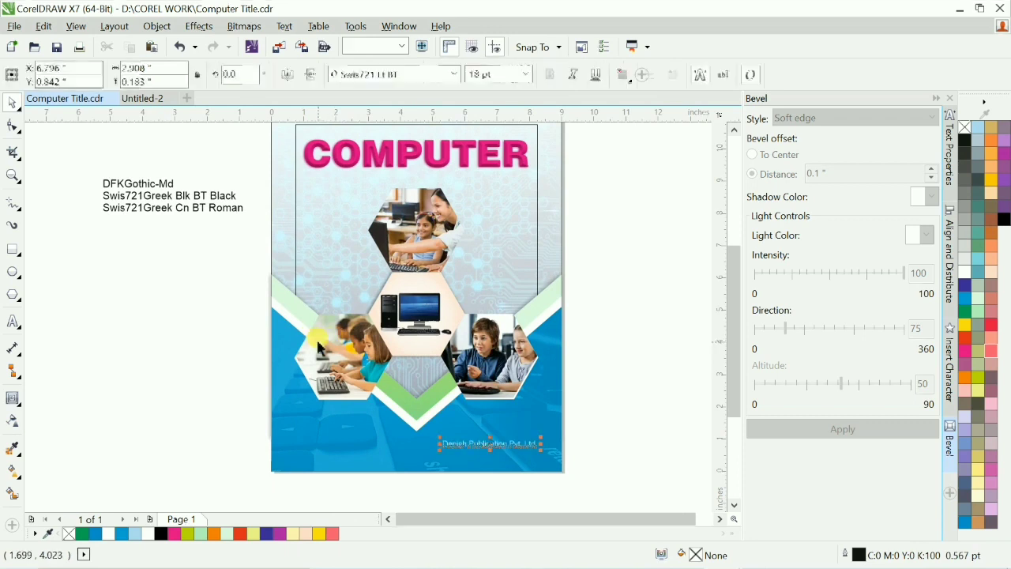
left_click(333, 419)
left_click_drag(407, 412, 623, 482)
Browse the typefaces for the publisher line and choose Swis721 Lt BT
left_click(452, 74)
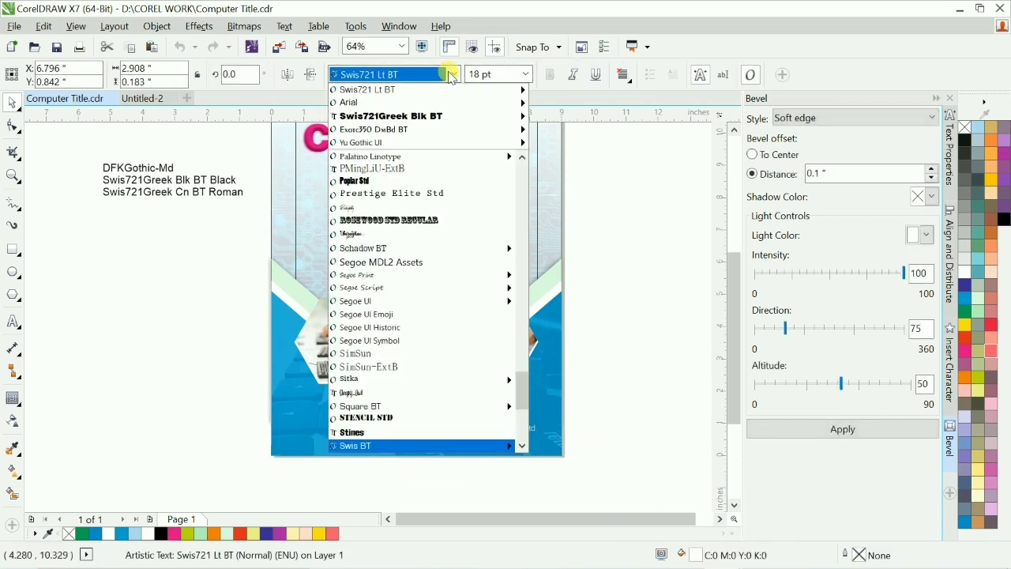
key("Down")
key("Down")
key("Up")
key("Up")
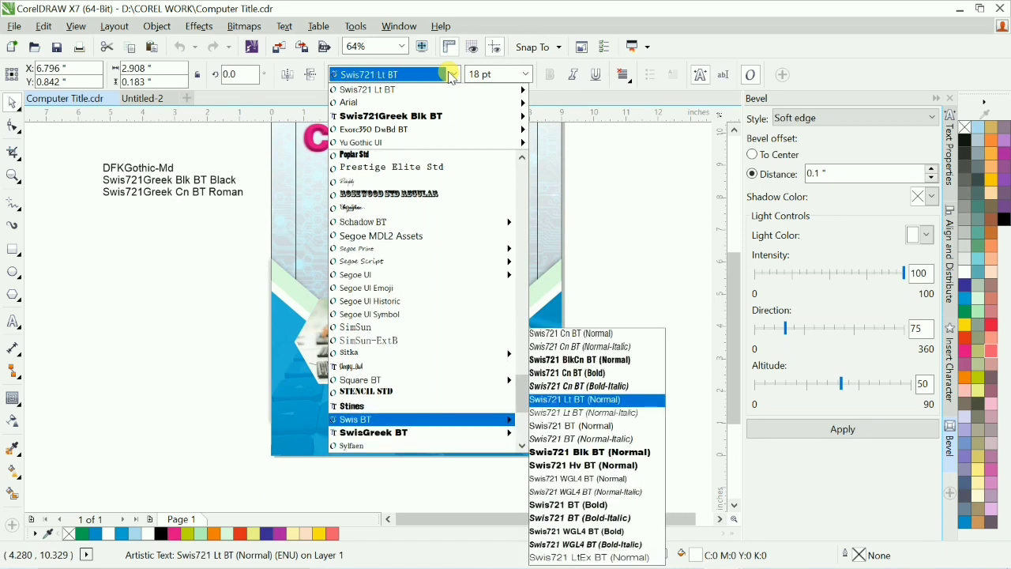
key("Return")
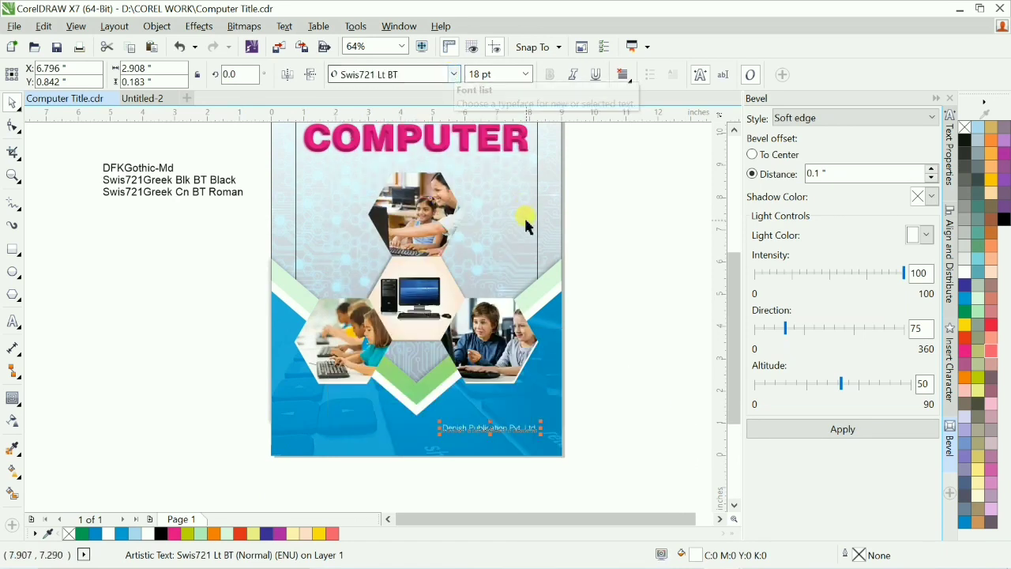
Remove the outline from the 7.5 by 10 inch margin rectangle inside the page
left_click(633, 439)
key("shift+F4")
left_click(463, 268)
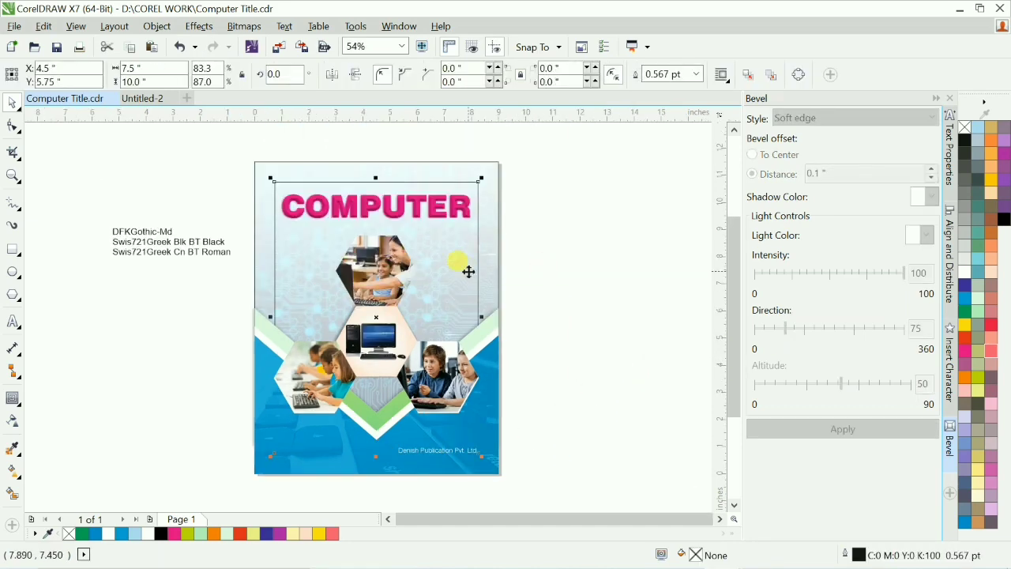
left_click(605, 257)
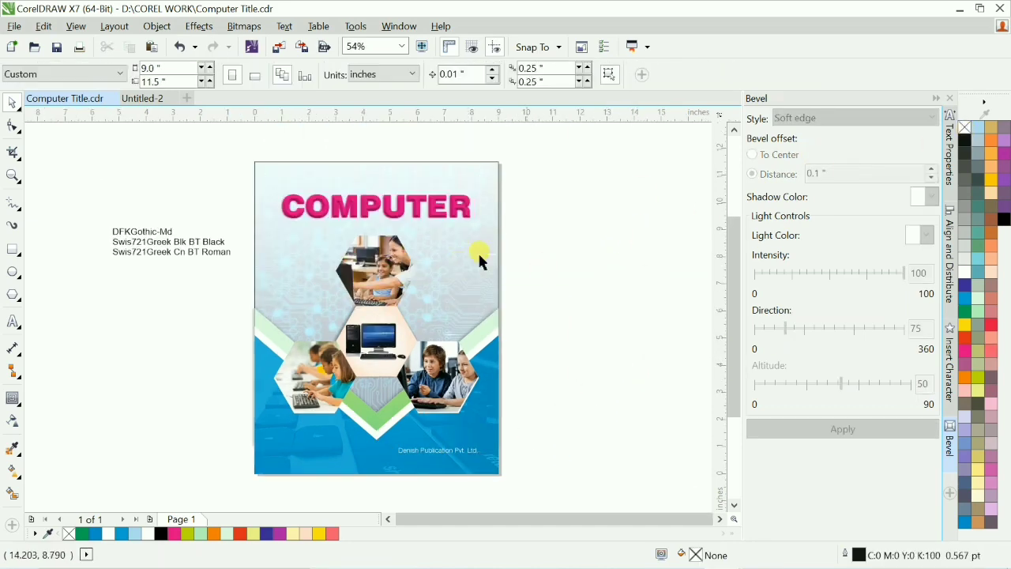
Remove the outline from the page-sized background rectangle
key("F2")
mouse_move(221, 180)
left_mouse_down()
mouse_move(383, 371)
mouse_move(524, 450)
left_mouse_up()
scroll(498, 430, "up", 3)
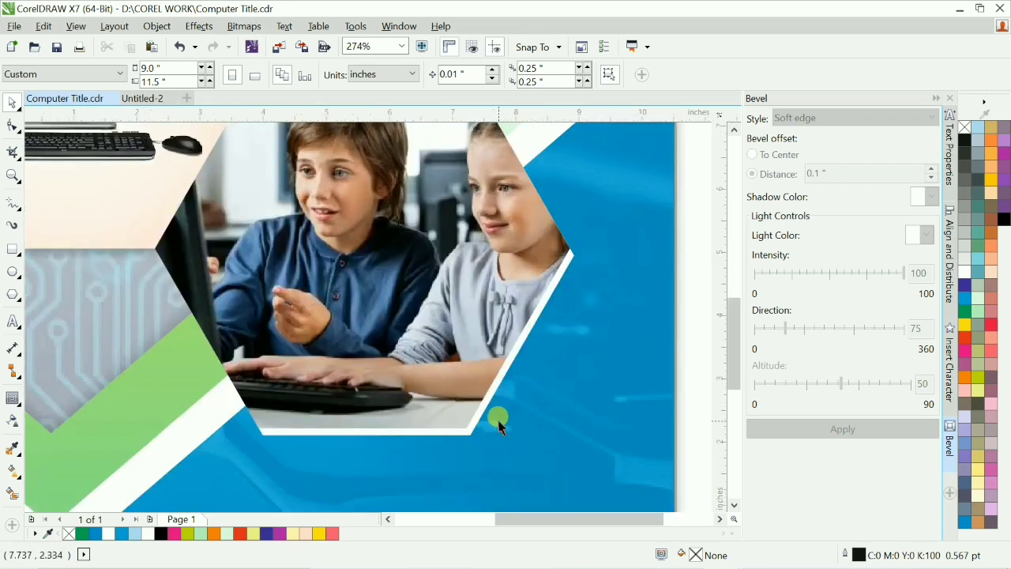
scroll(498, 423, "down", 2)
key("F4")
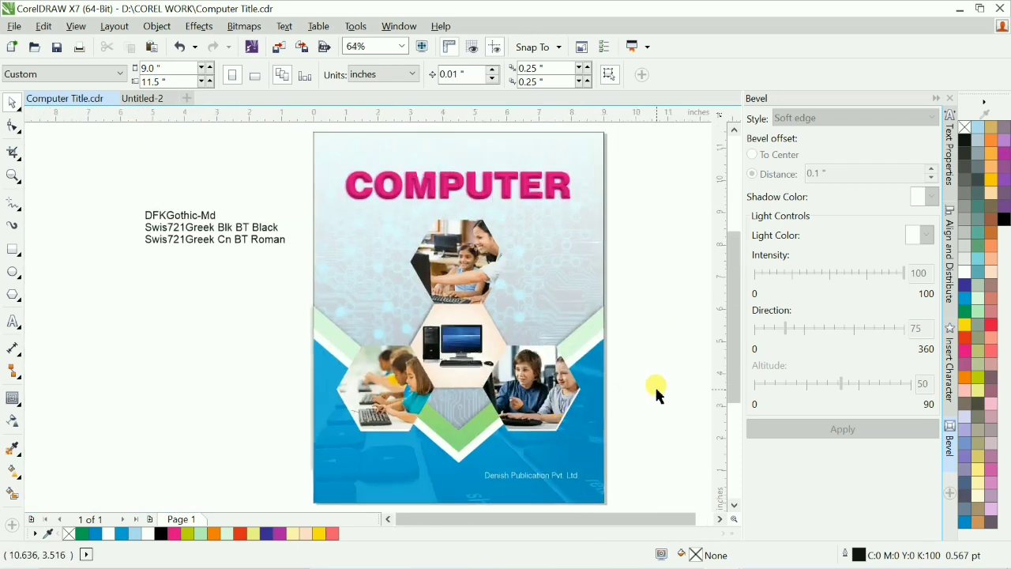
key("shift+F4")
left_click(494, 162)
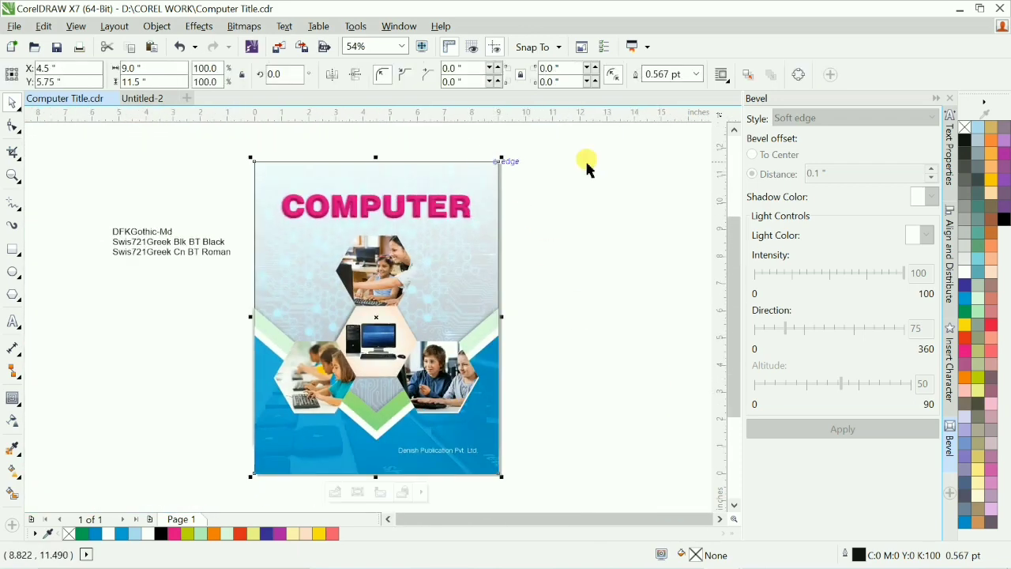
right_click(964, 126)
left_click(600, 308)
Group the photo hexagons, V-shaped footer pieces and publisher line, leaving out the heading and background
left_click_drag(238, 140, 559, 502)
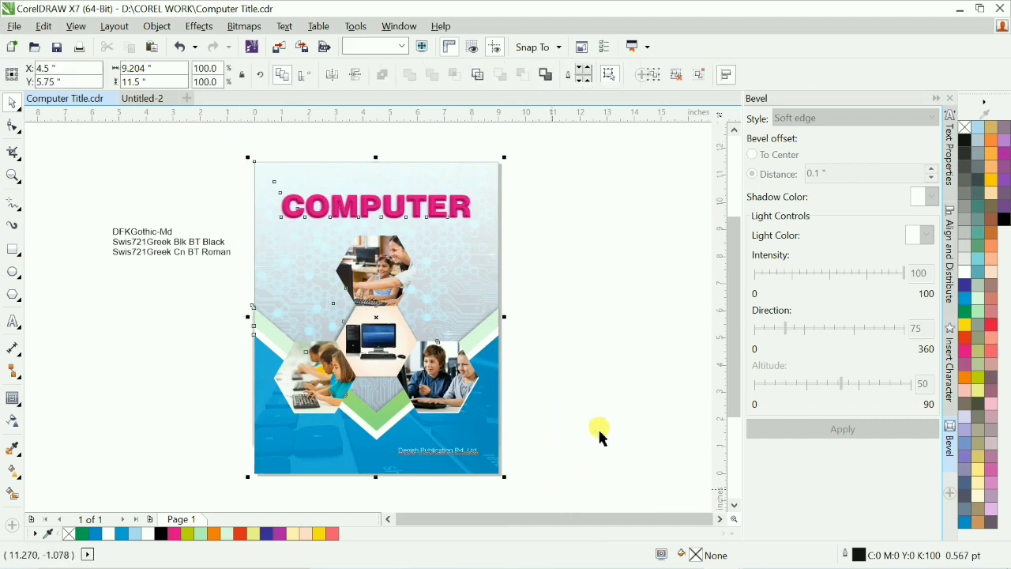
left_click(600, 428)
scroll(599, 375, "down", 1)
left_click_drag(240, 192, 554, 480)
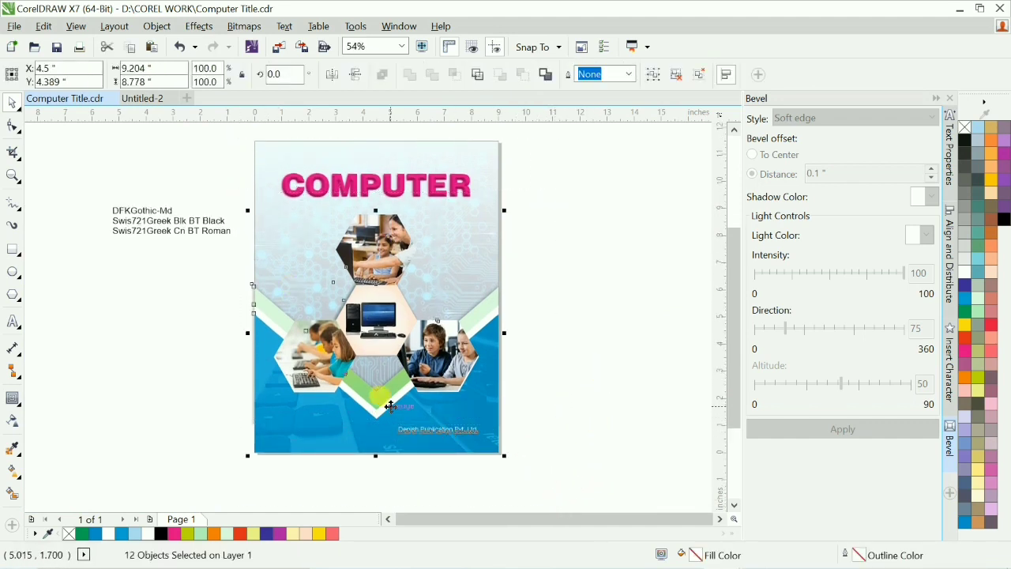
key("ctrl+g")
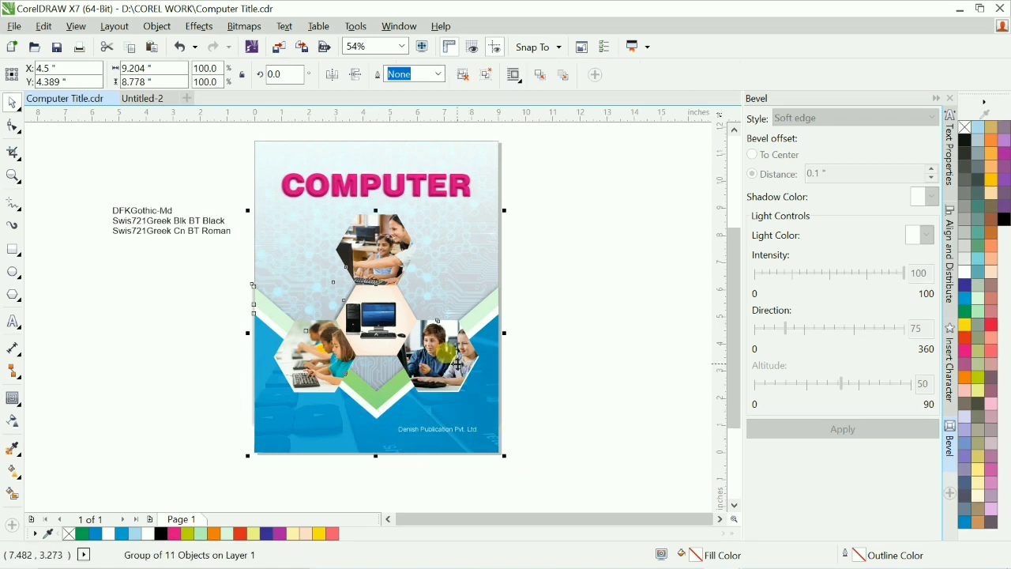
PowerClip the grouped hexagons and footer inside the page-sized background rectangle
key("alt+c")
key("w")
key("p")
left_click(254, 221)
left_click(565, 329)
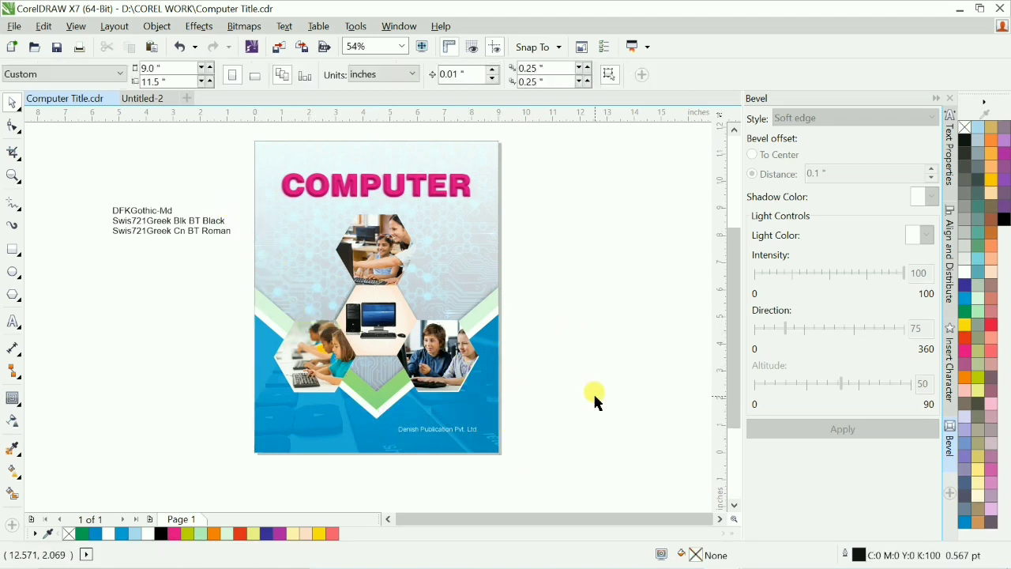
key("shift+F9")
key("shift+F9")
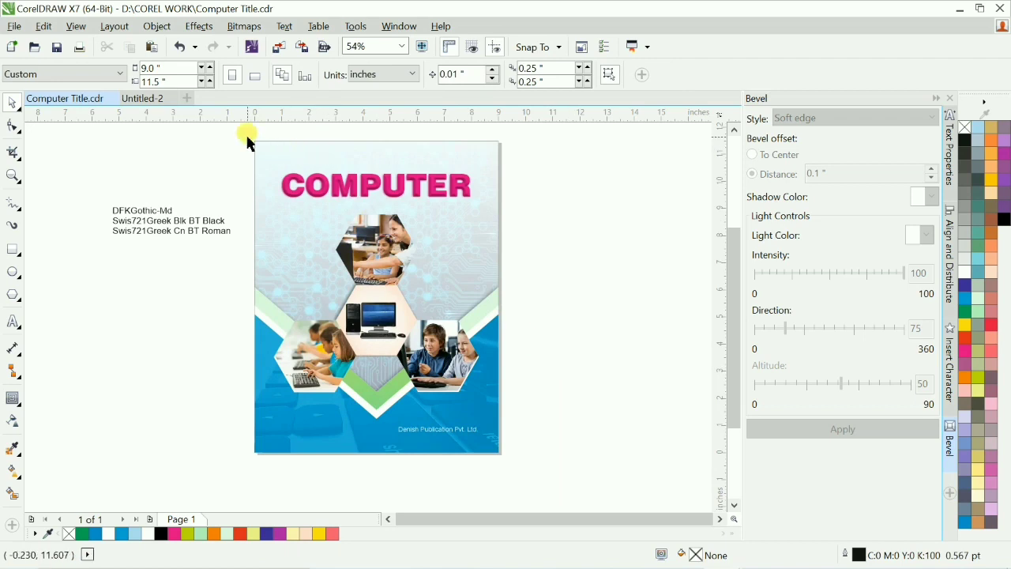
Group all the title page artwork, including the COMPUTER heading and the background, into one object
left_click_drag(244, 132, 567, 495)
key("ctrl+g")
left_click(582, 445)
left_click(457, 416)
left_click(547, 390)
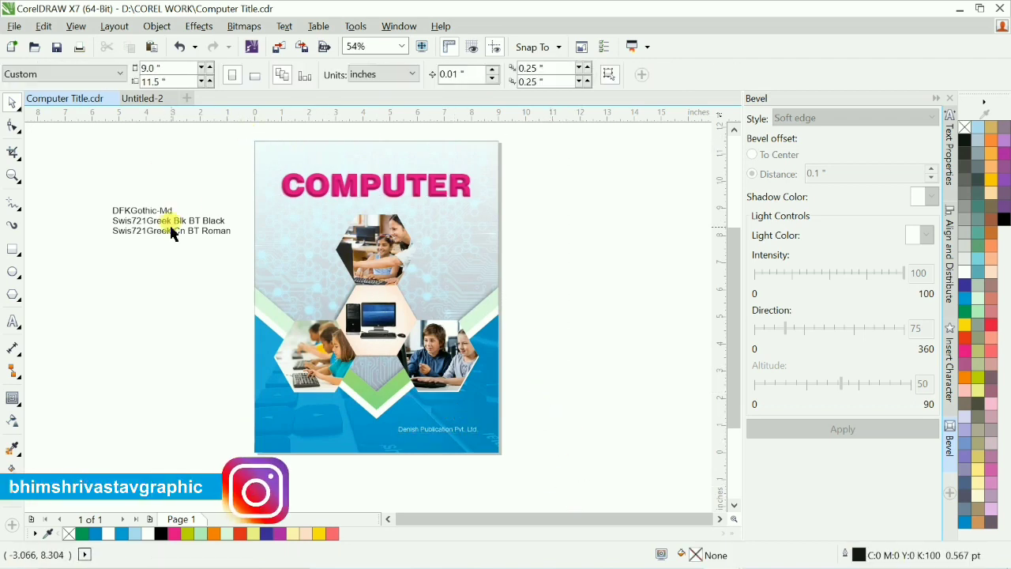
Delete the font-name note beside the page
left_click(172, 232)
key("Delete")
scroll(558, 334, "up", 1)
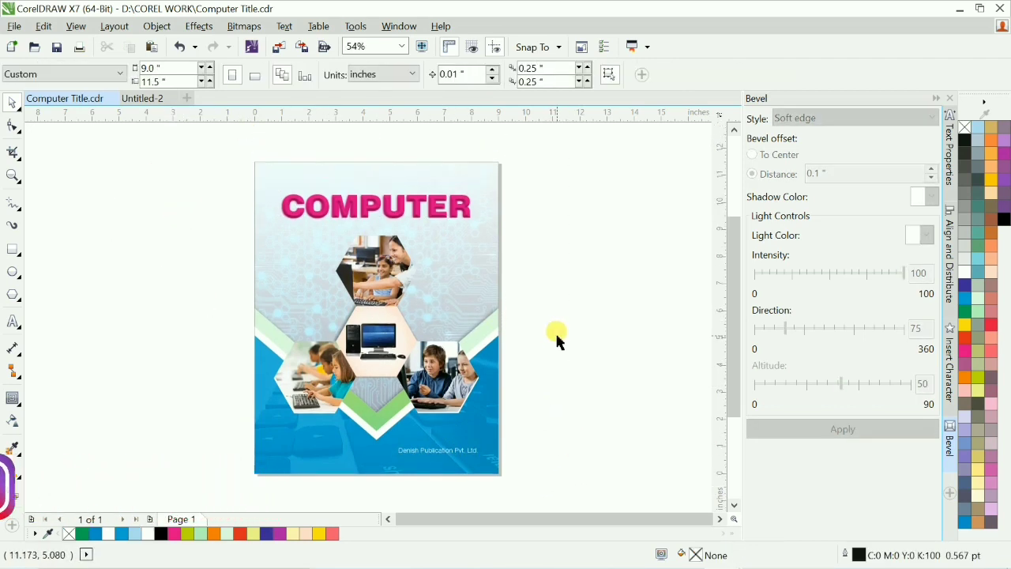